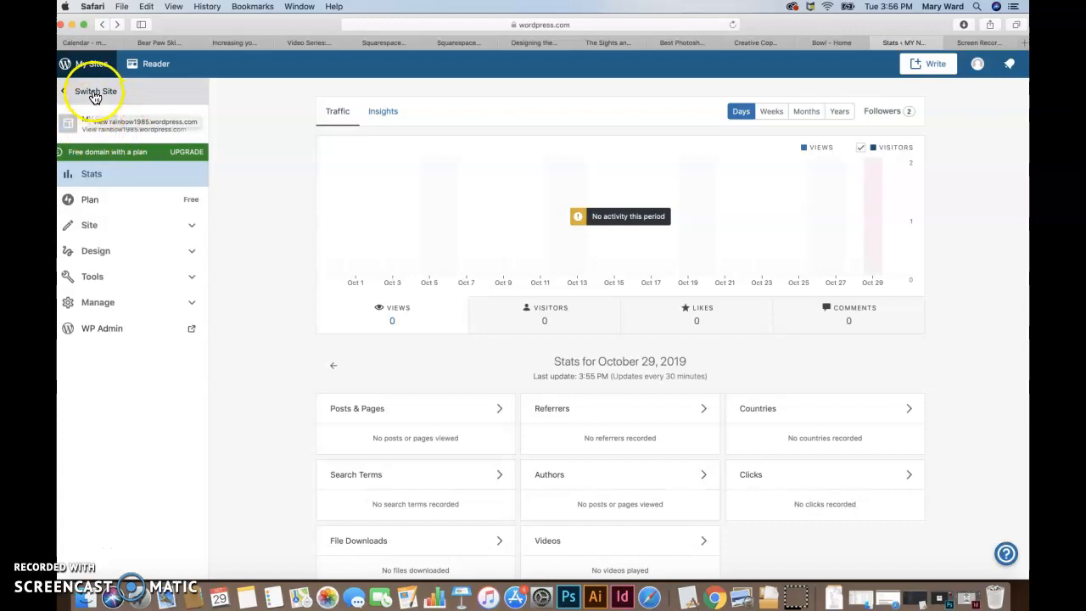
Step: Add a new site from the site switcher, choosing to create a new WordPress.com site
click(95, 90)
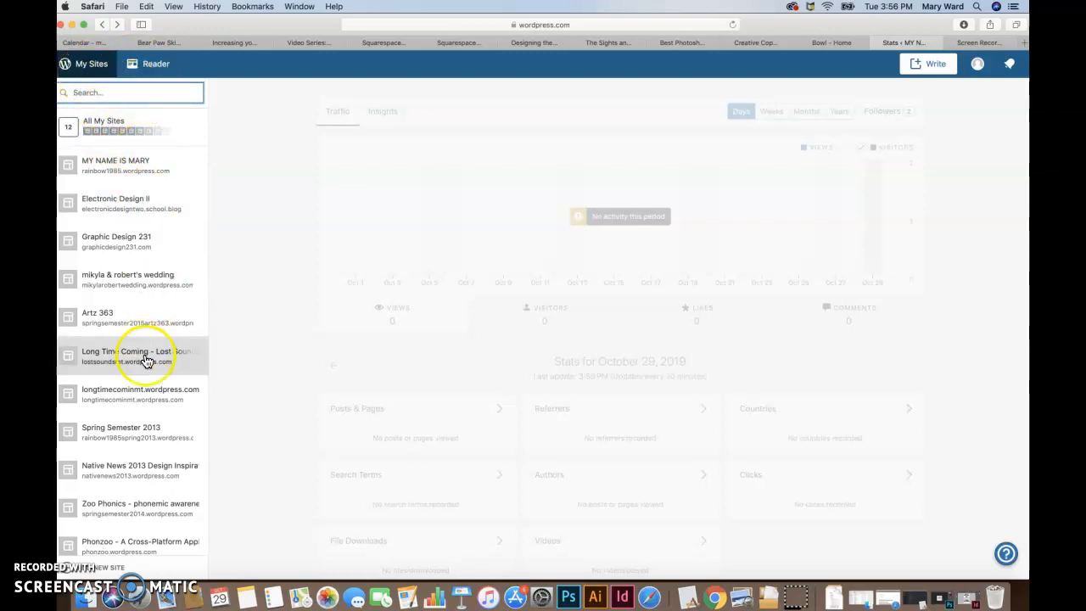
click(68, 570)
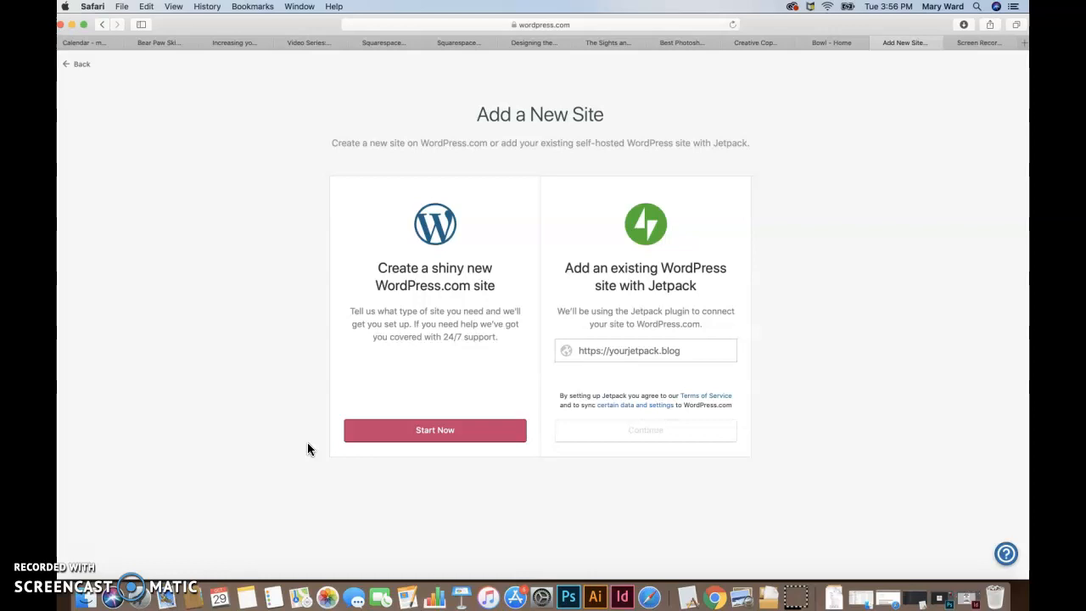
click(392, 431)
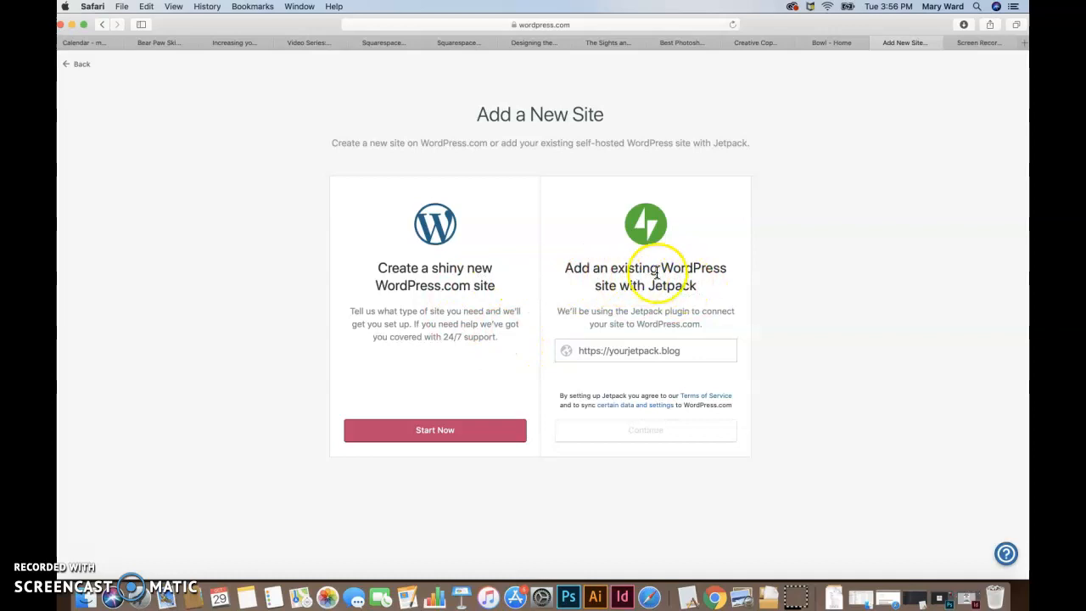
click(437, 435)
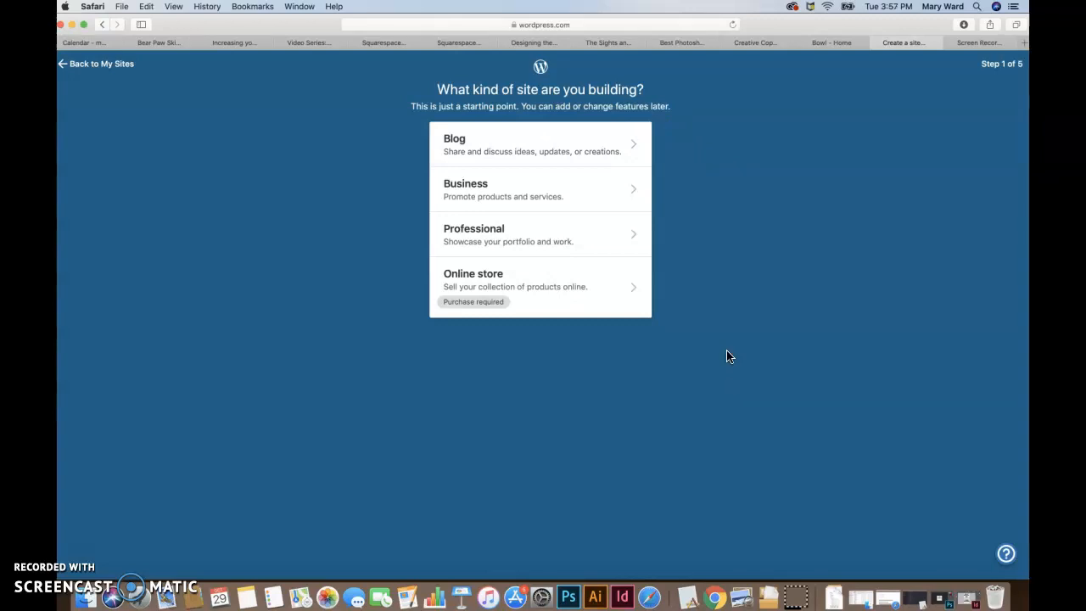
Step: Set the site kind to Professional and the type of work to Graphic Designer, reviewing the website preview
click(635, 241)
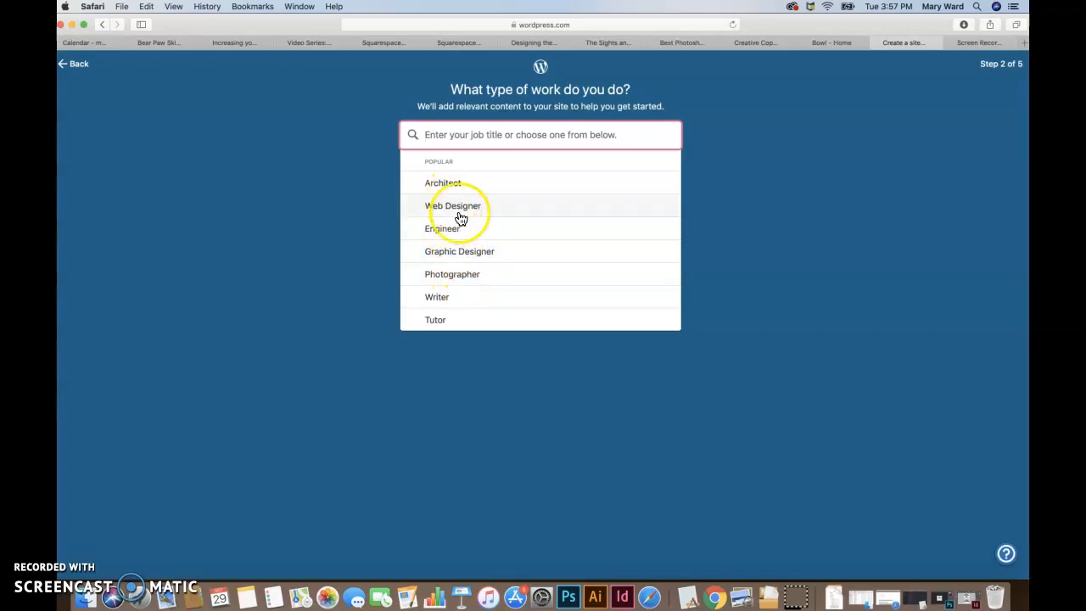
click(476, 255)
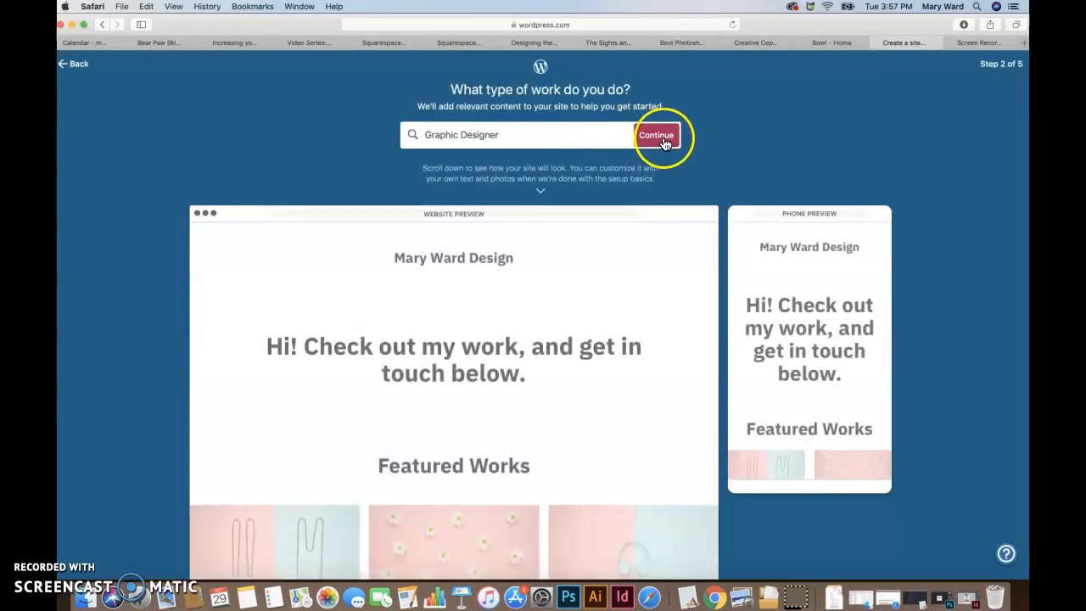
scroll(672, 419, down, 10)
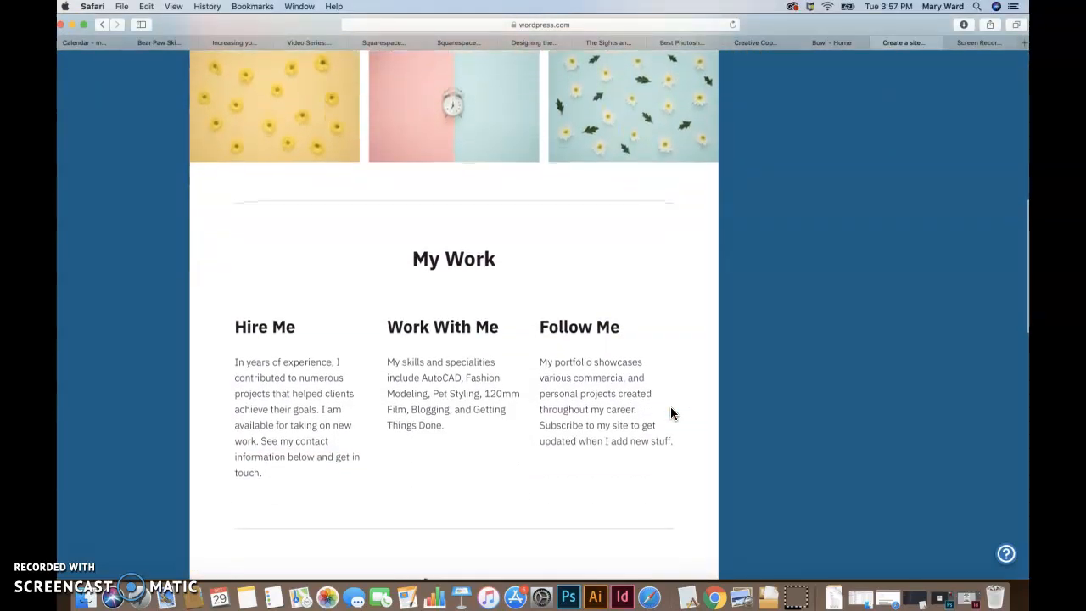
scroll(670, 413, up, 10)
scroll(670, 413, up, 2)
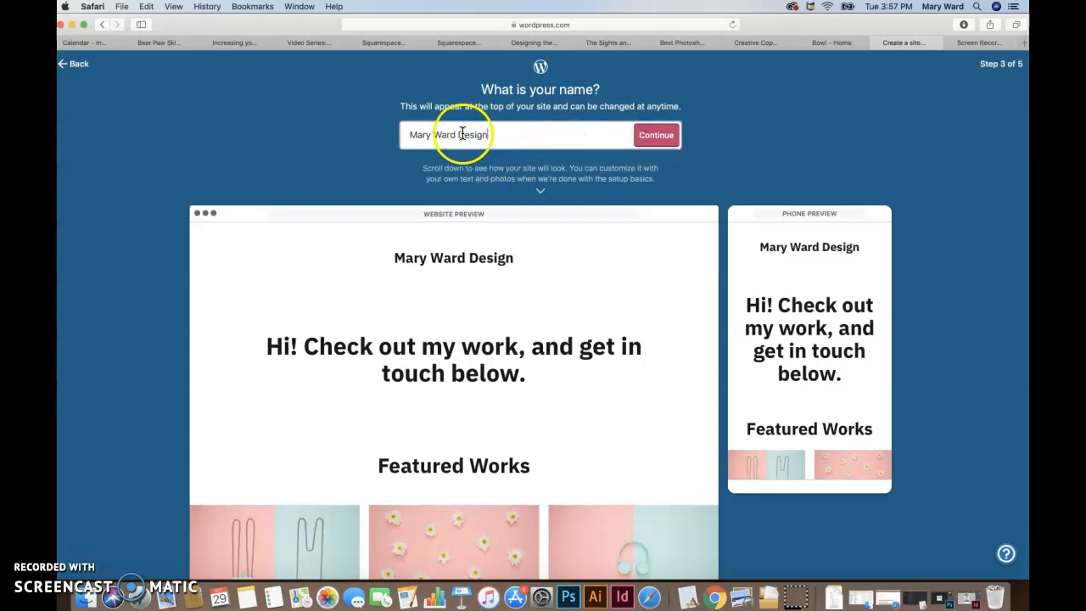
Step: Accept the prefilled site name and continue to choosing the site address
click(424, 134)
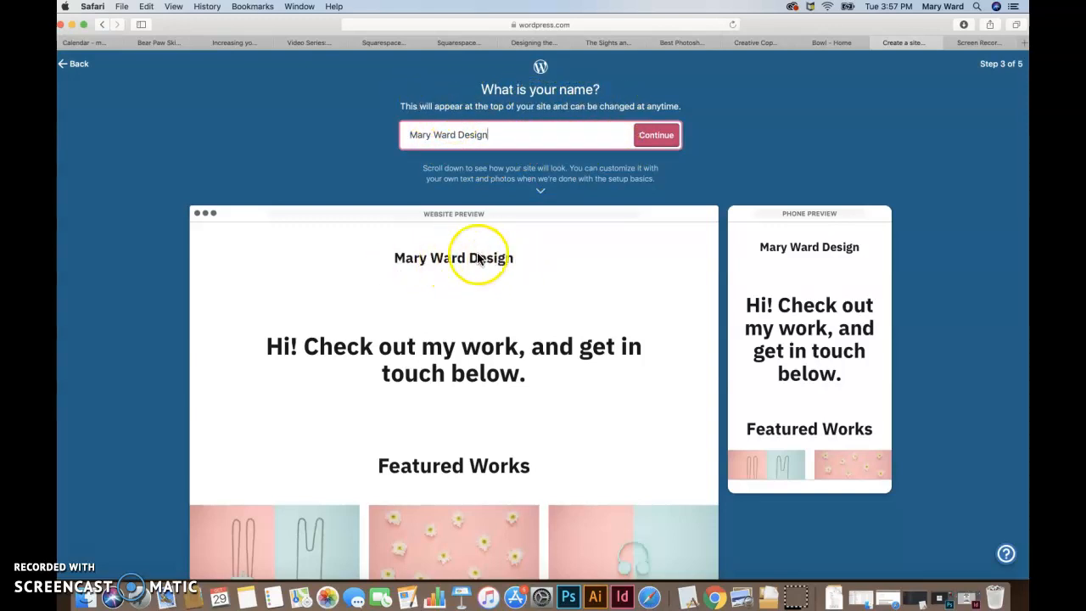
click(491, 137)
click(658, 135)
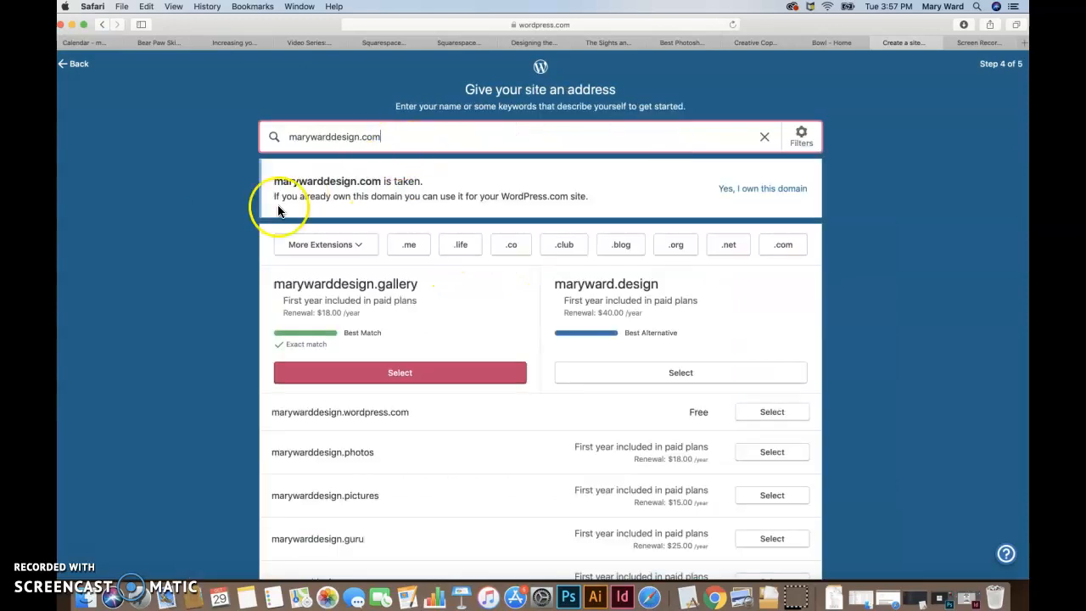
Step: Examine the transfer and mapping options for an already owned domain, and return to the address suggestions
scroll(246, 236, down, 1)
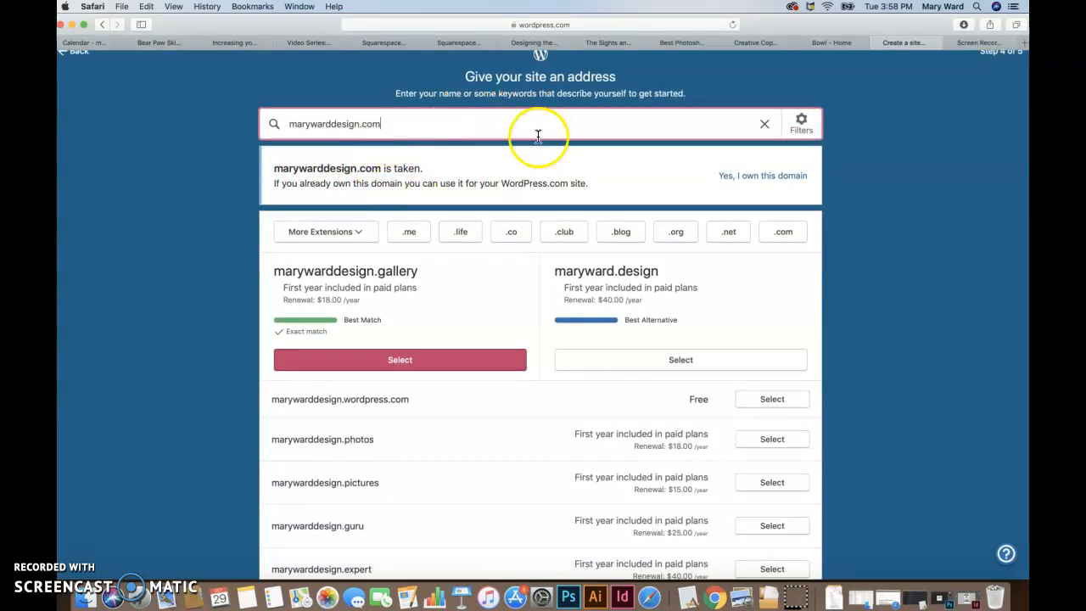
scroll(536, 134, up, 1)
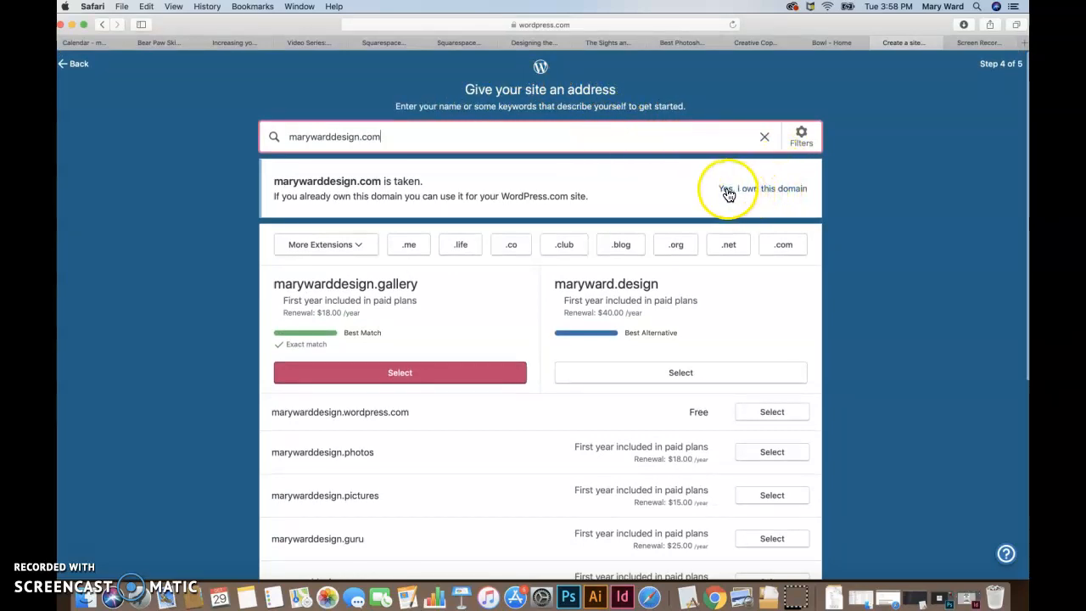
click(768, 194)
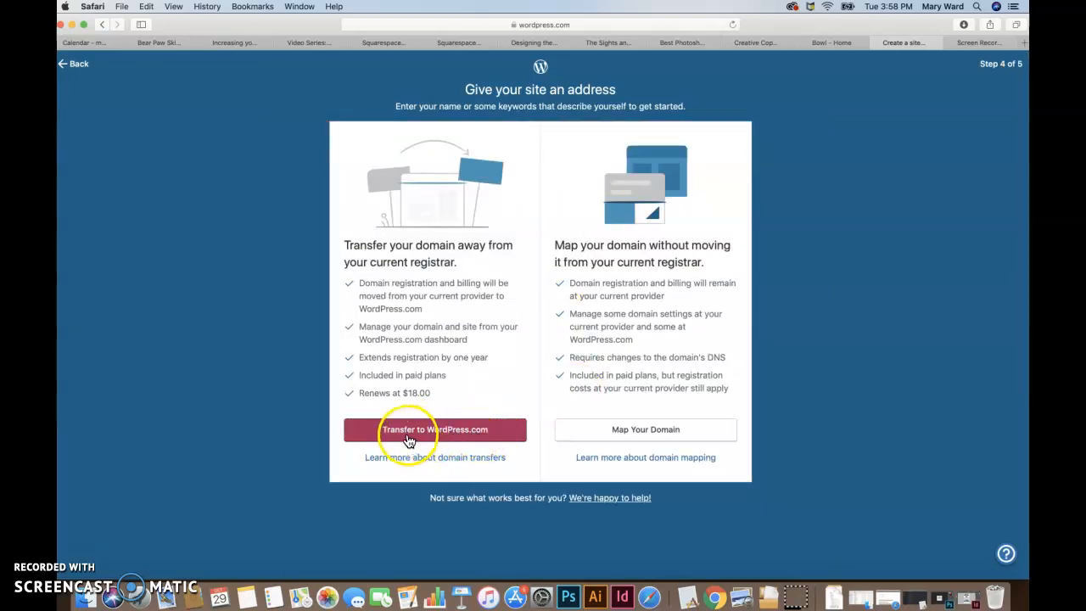
click(68, 65)
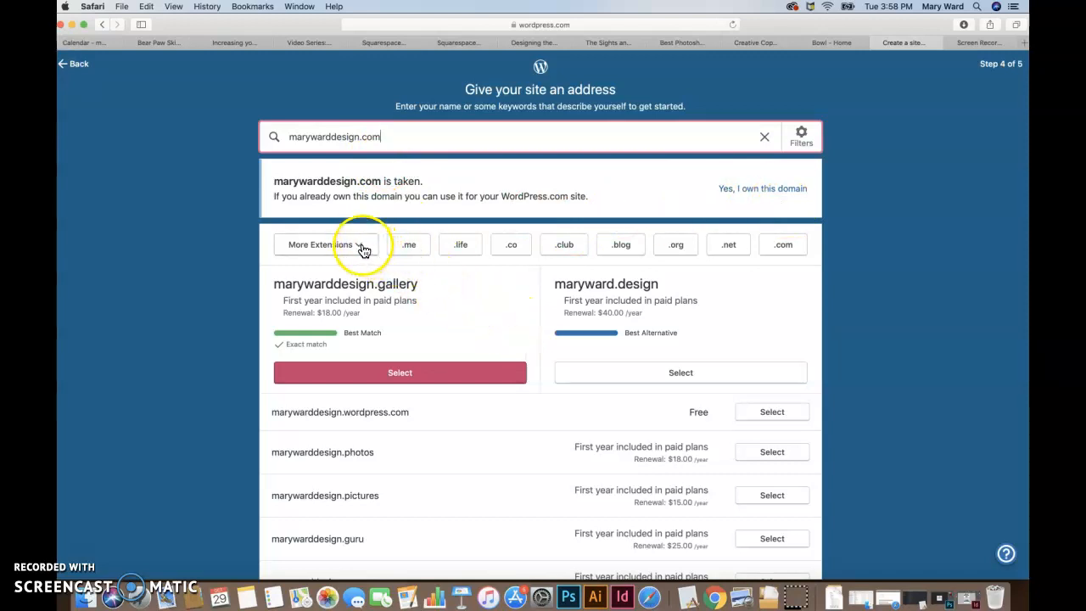
Step: Filter the domain suggestions to the .com extension
scroll(492, 453, down, 2)
scroll(477, 426, down, 3)
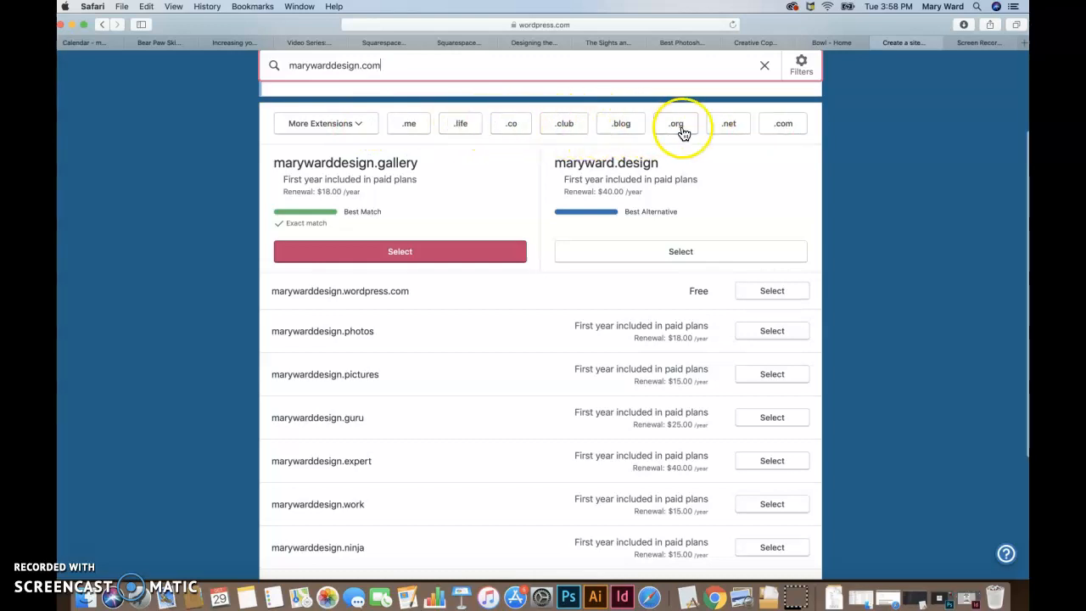
click(779, 133)
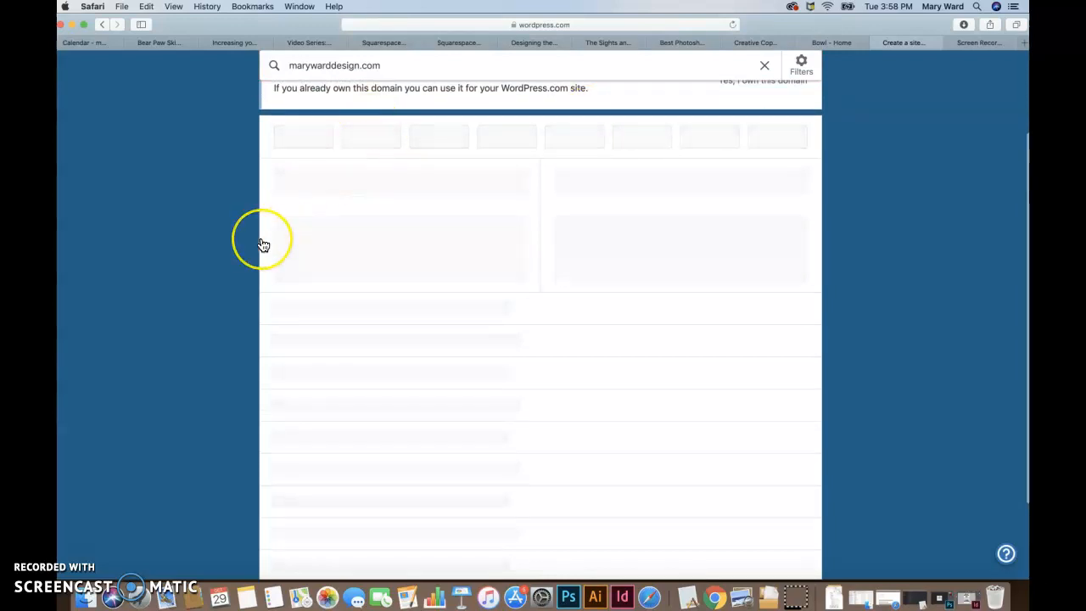
scroll(263, 245, down, 1)
scroll(260, 242, up, 1)
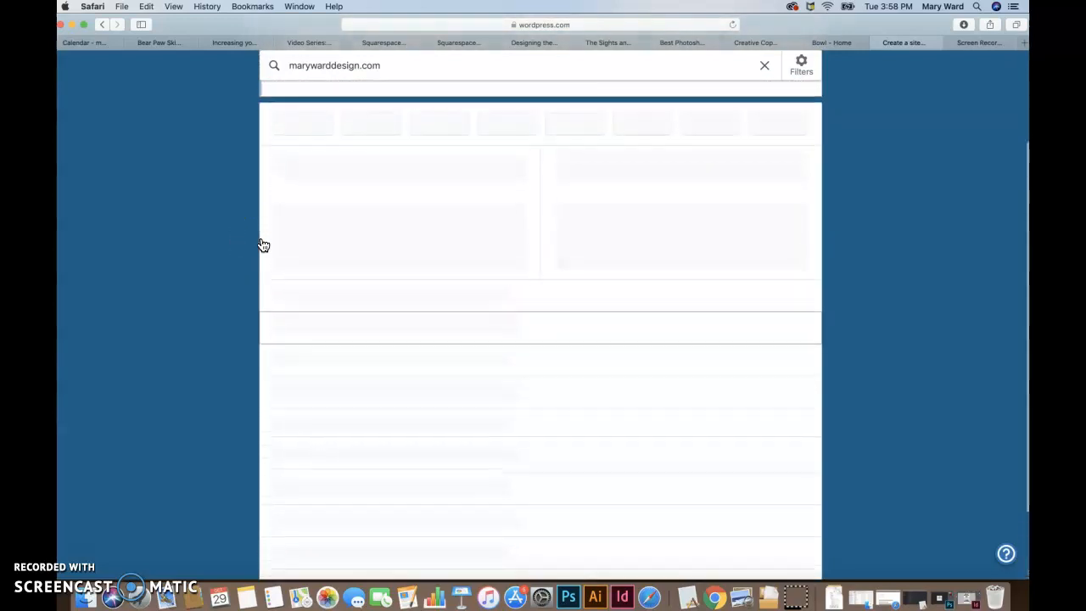
scroll(810, 144, up, 3)
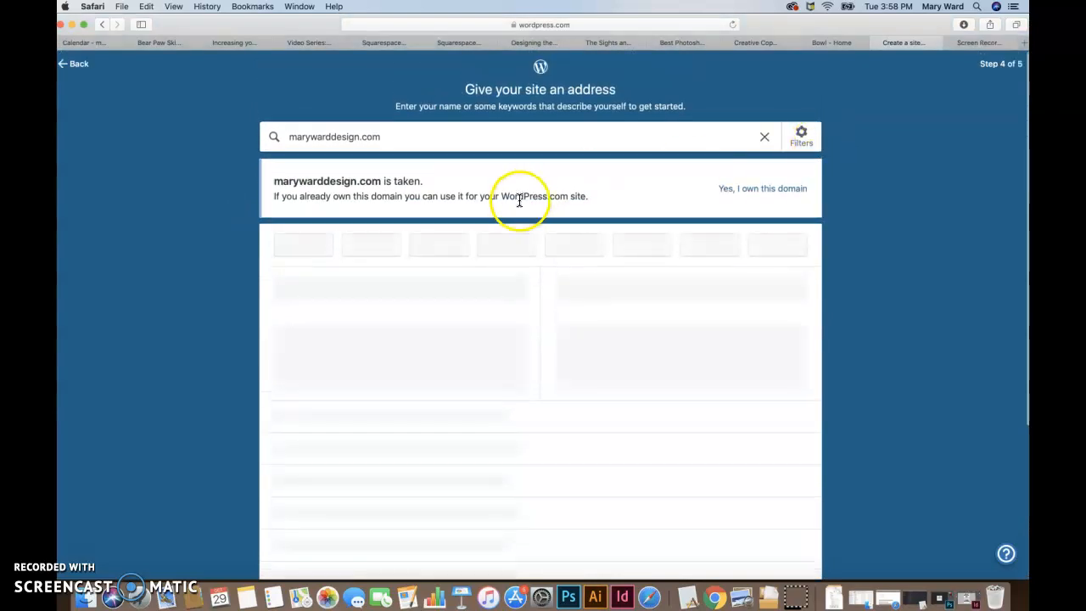
Step: Choose the free wordpress.com address for the site and start with a free site instead of a paid plan
scroll(158, 203, down, 2)
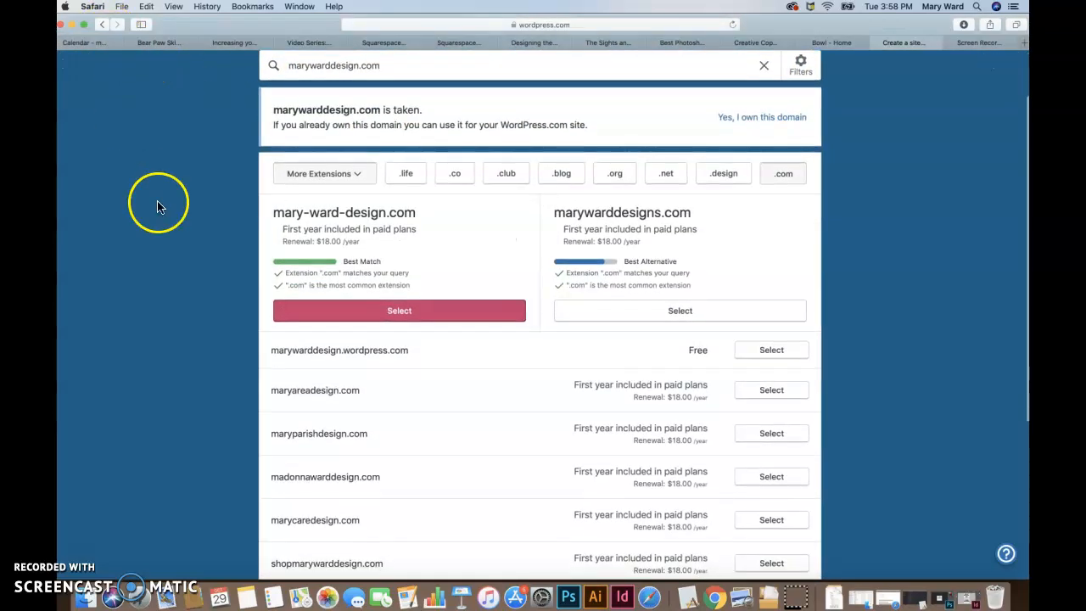
scroll(262, 370, down, 2)
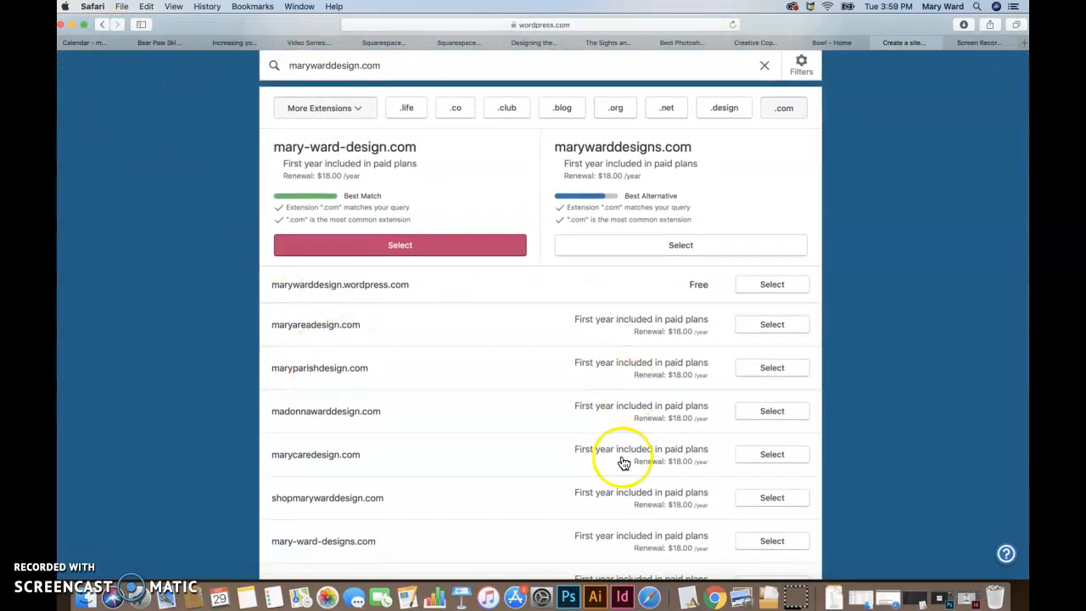
scroll(627, 396, down, 3)
scroll(622, 461, up, 2)
scroll(623, 461, up, 1)
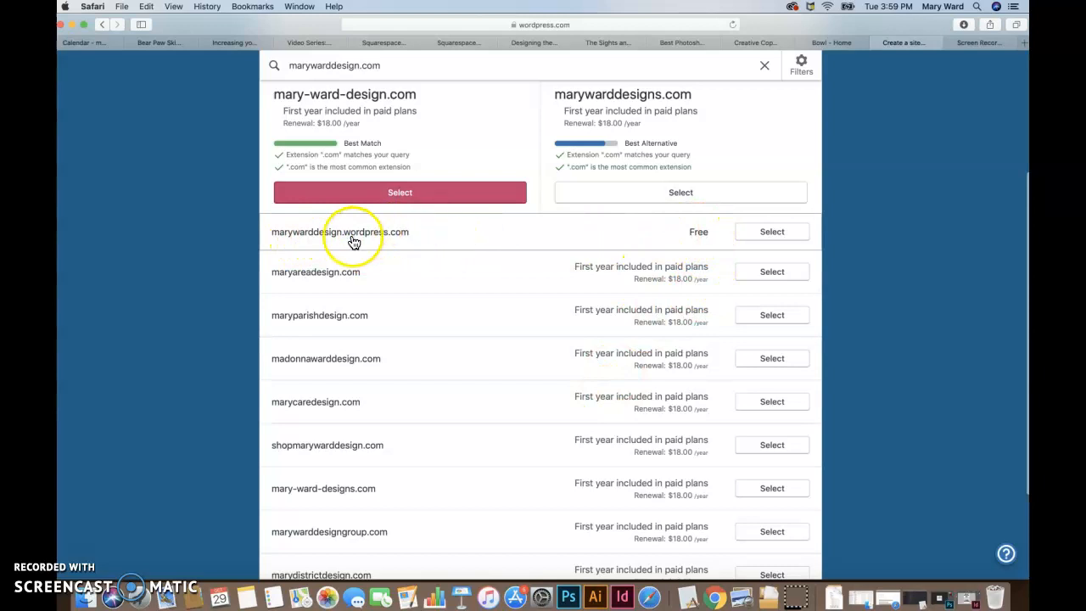
click(771, 232)
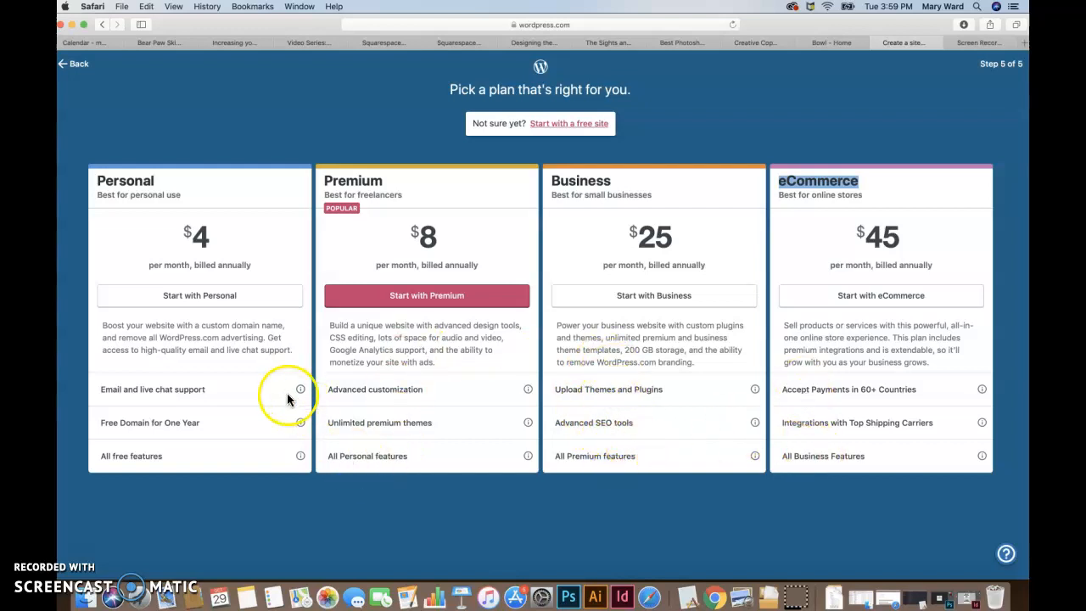
click(569, 125)
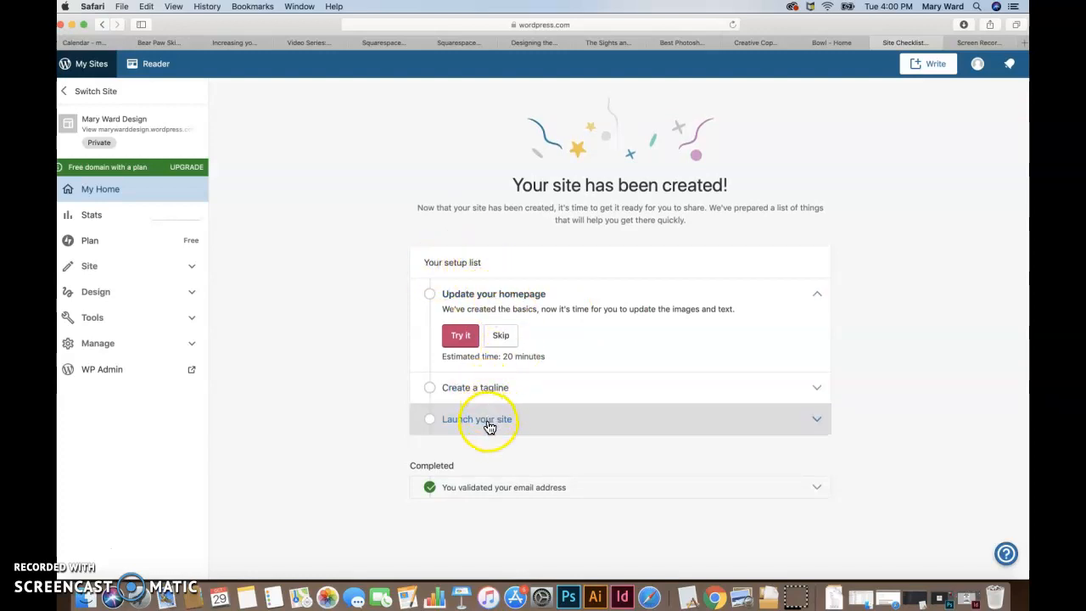
Step: Review the homepage, tagline and launch tasks in the setup list, leaving them all collapsed
click(818, 424)
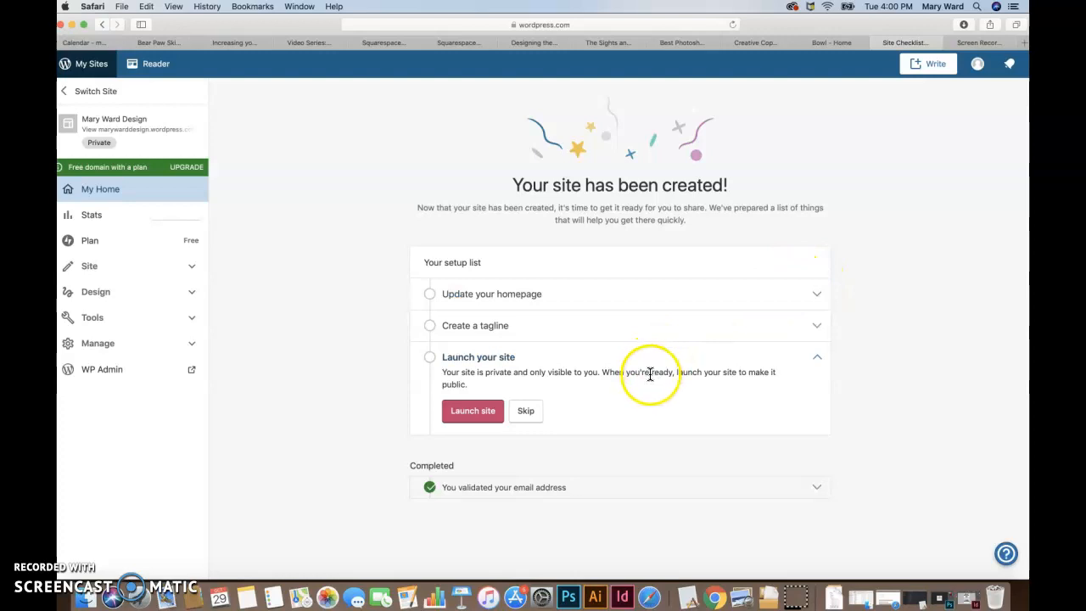
click(817, 293)
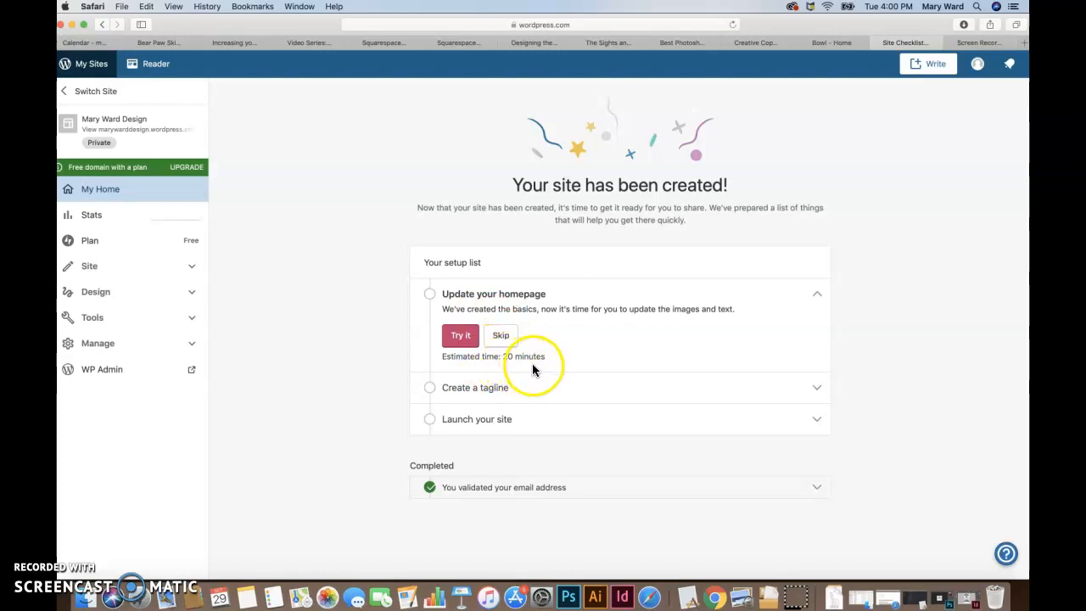
click(806, 387)
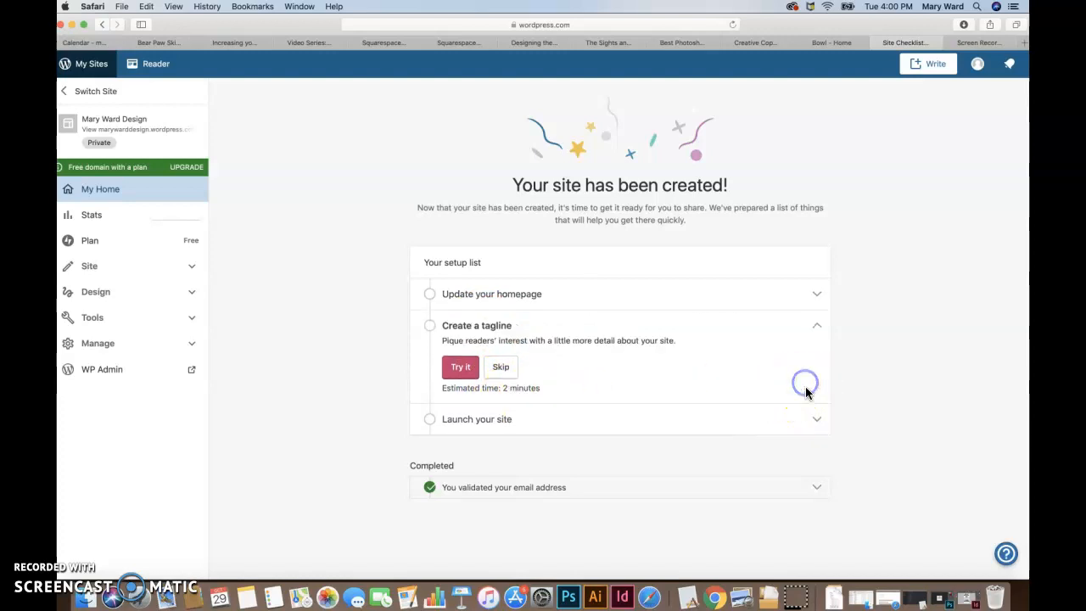
click(819, 419)
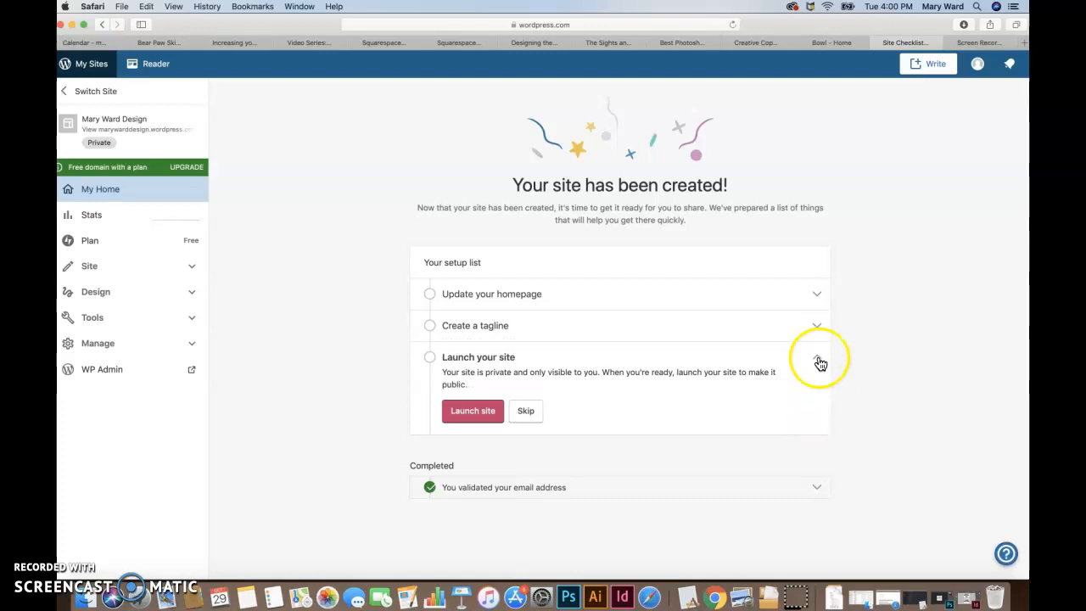
click(819, 362)
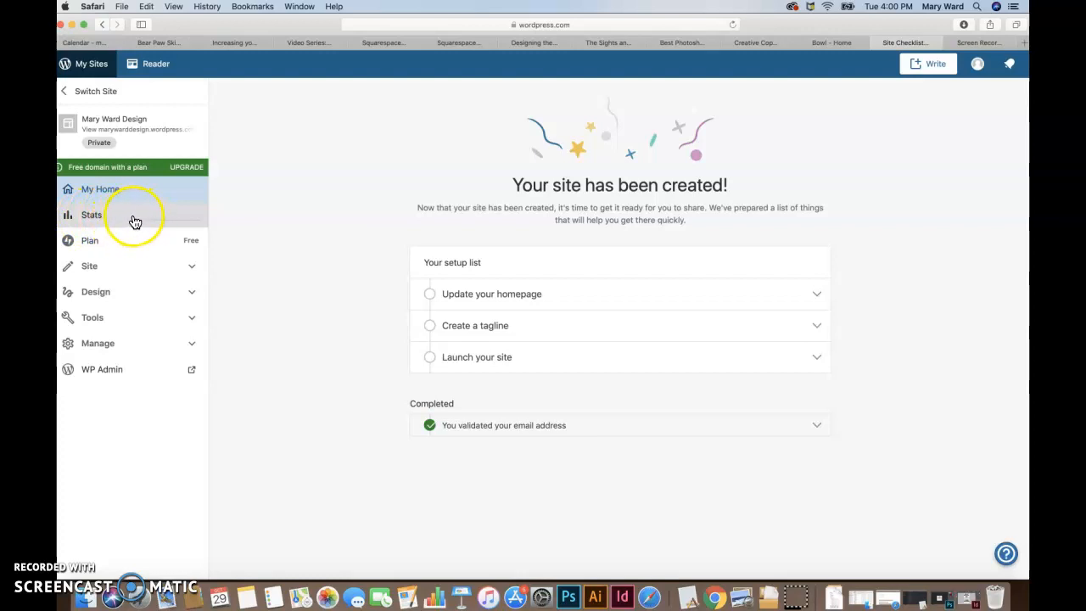
Step: Look through the site's pages and posts, and open its media library
click(90, 268)
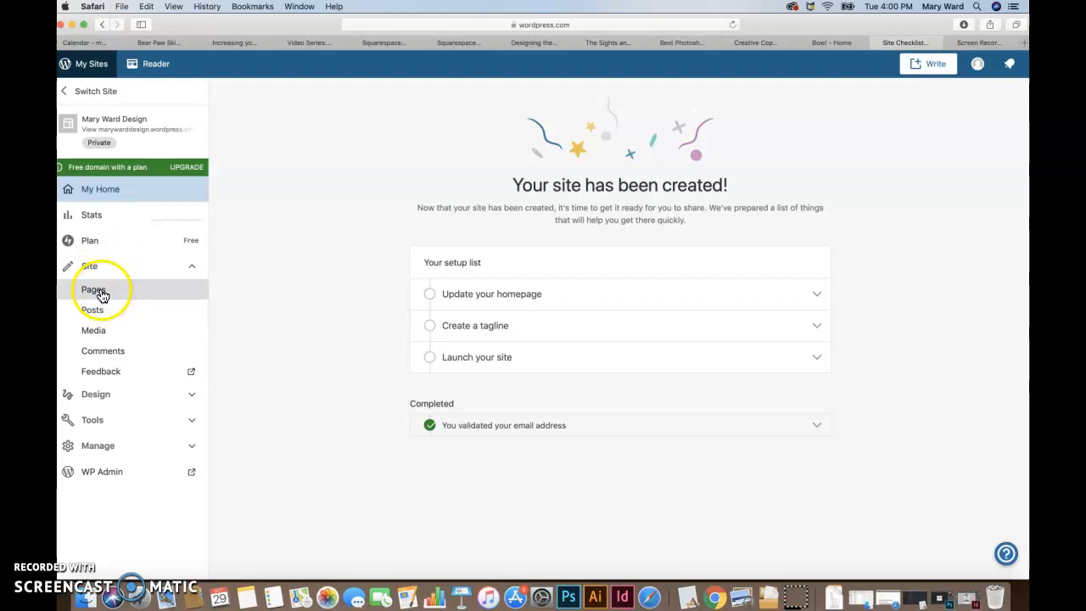
click(100, 293)
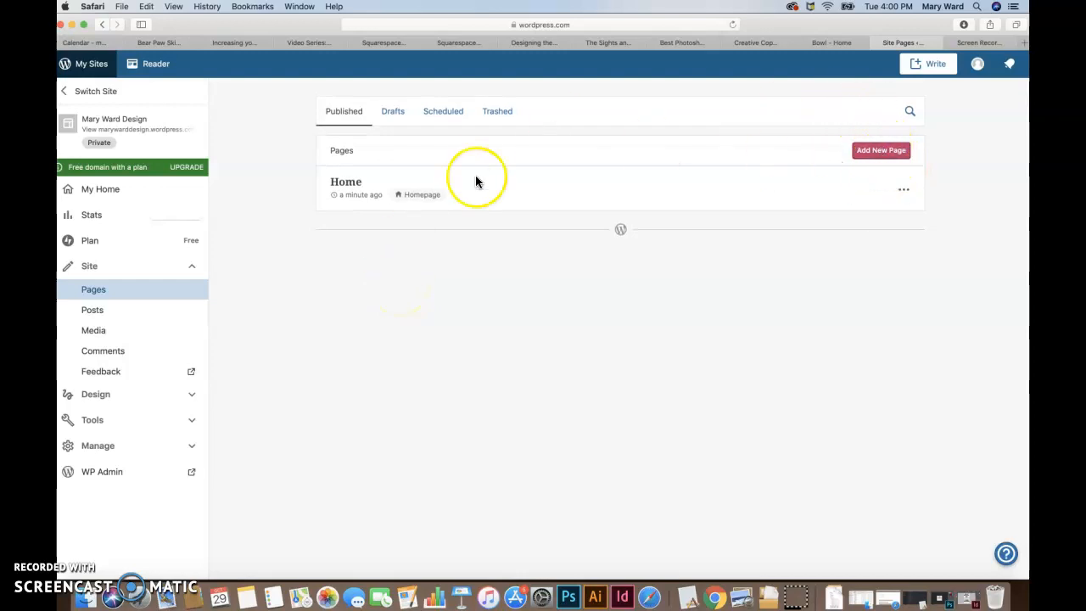
click(95, 312)
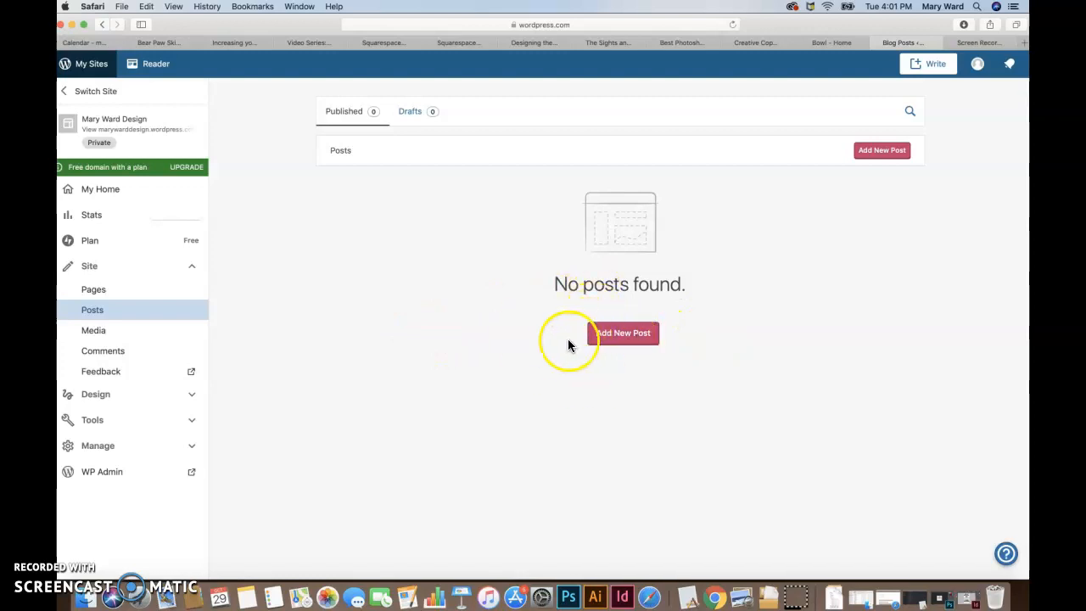
click(103, 332)
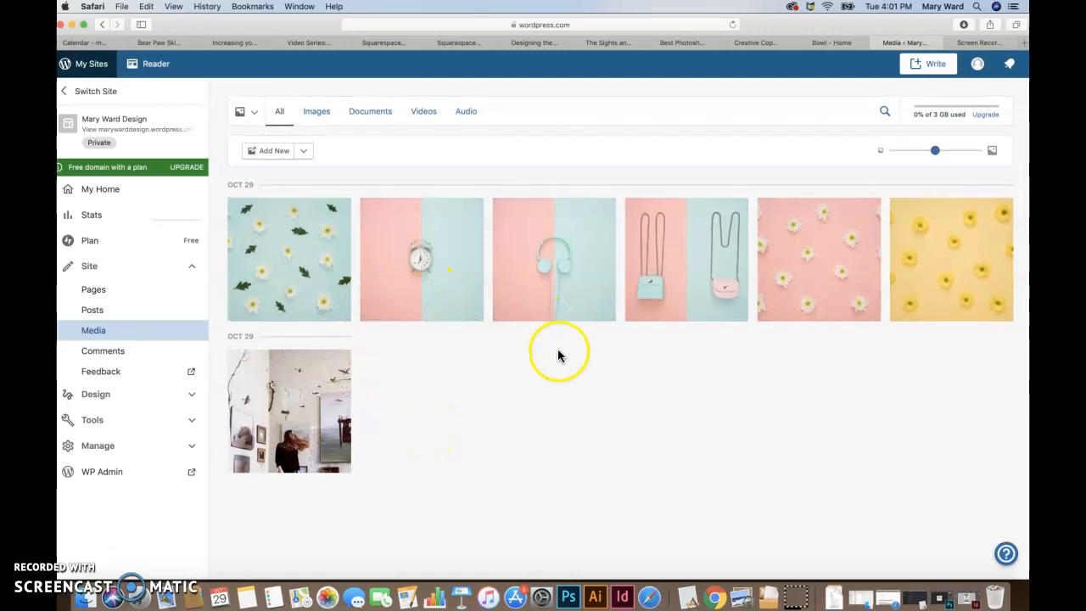
Step: Switch the media source to the free photo library
click(254, 115)
click(254, 113)
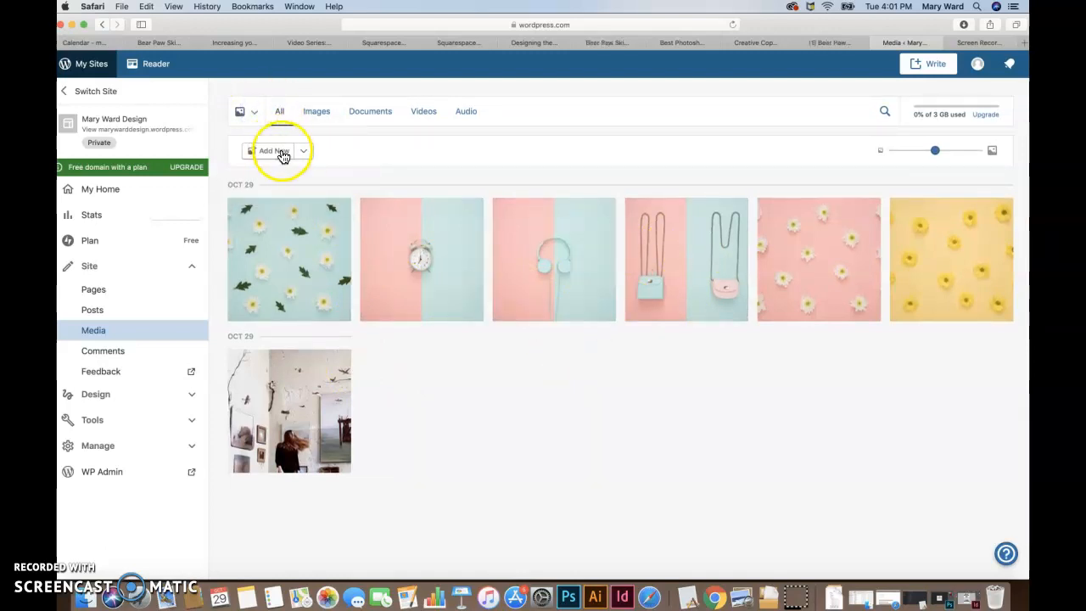
click(257, 122)
click(288, 166)
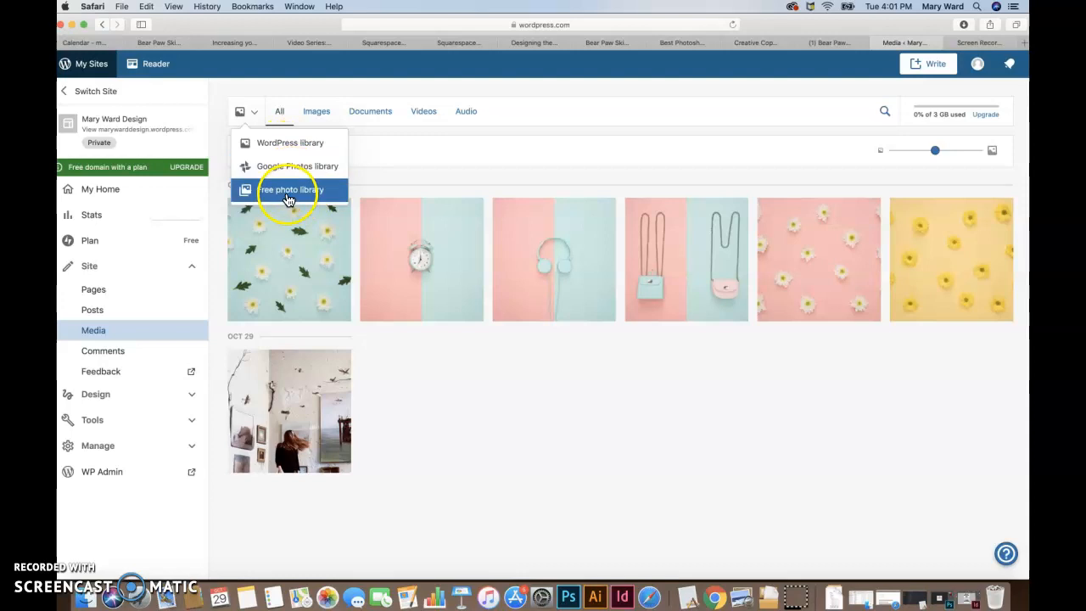
click(285, 196)
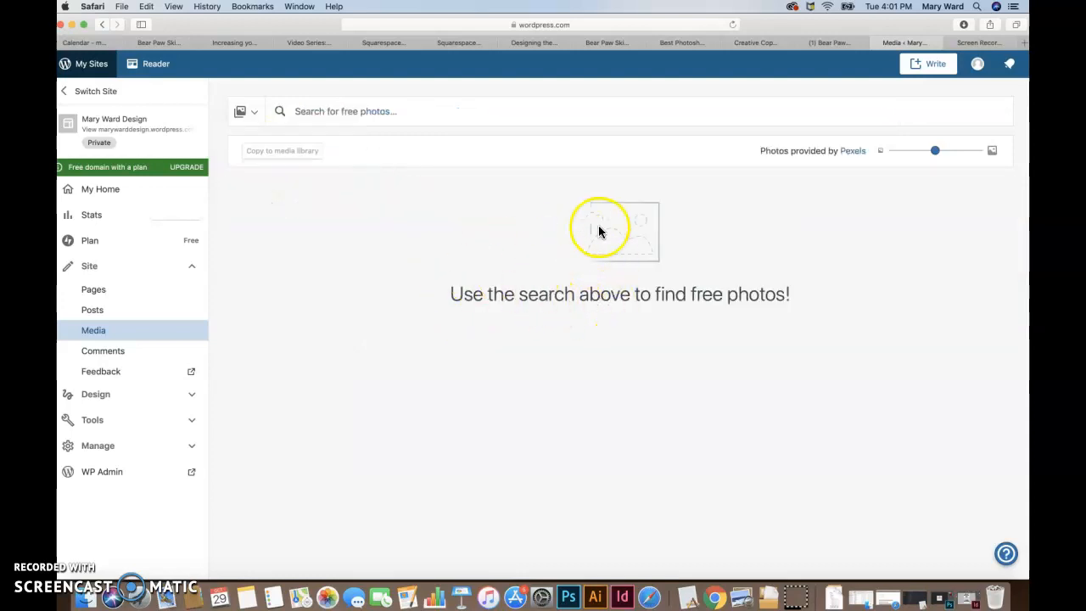
Step: Switch the media source back to the WordPress library
click(501, 124)
click(254, 114)
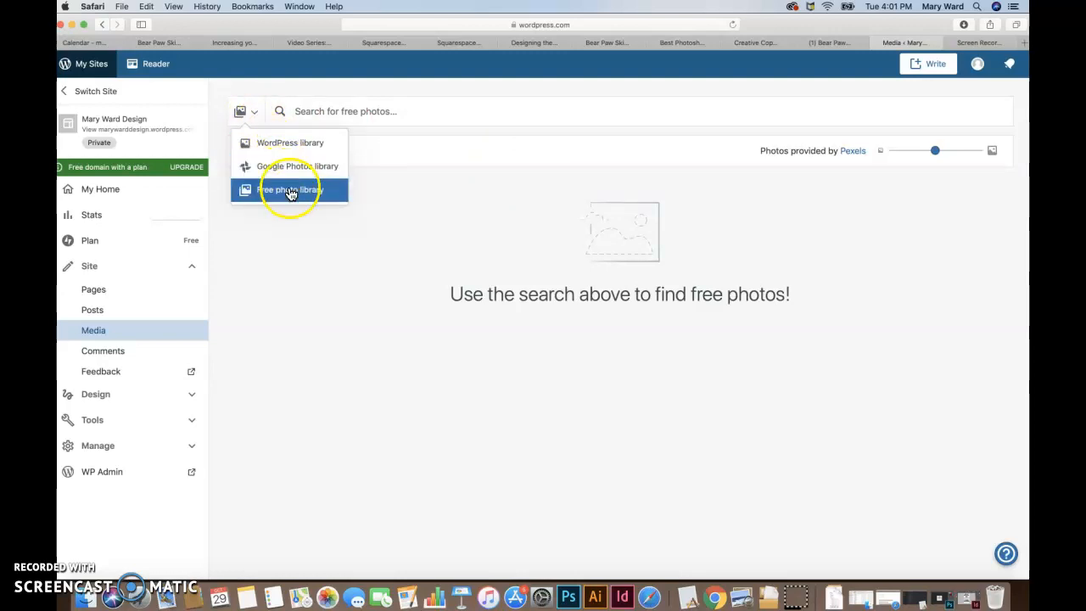
click(287, 144)
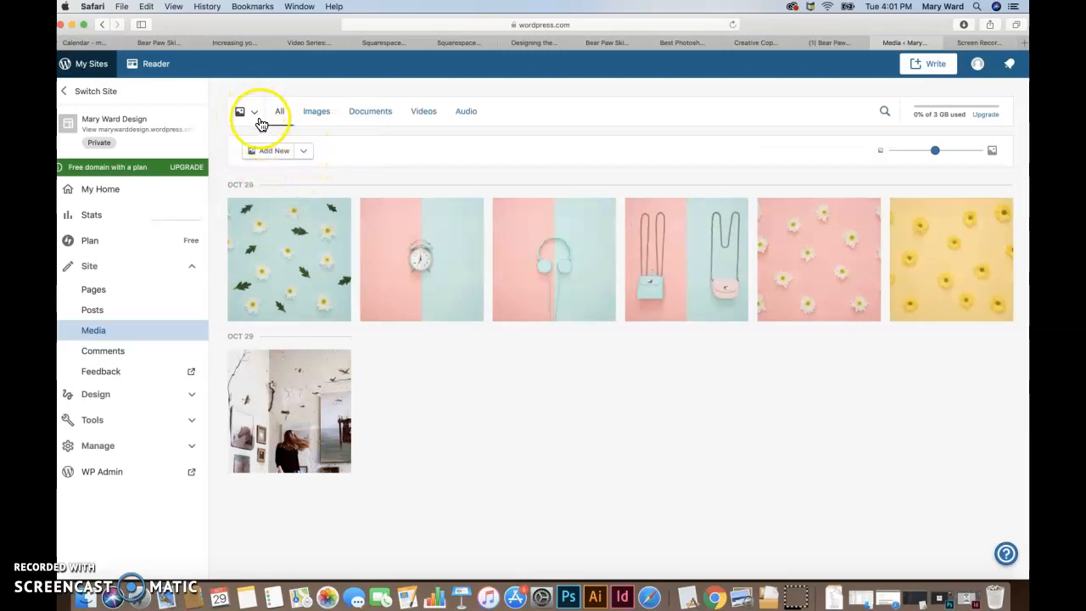
Step: Look through the media library's images, documents, videos and audio categories, ending on the images
click(318, 116)
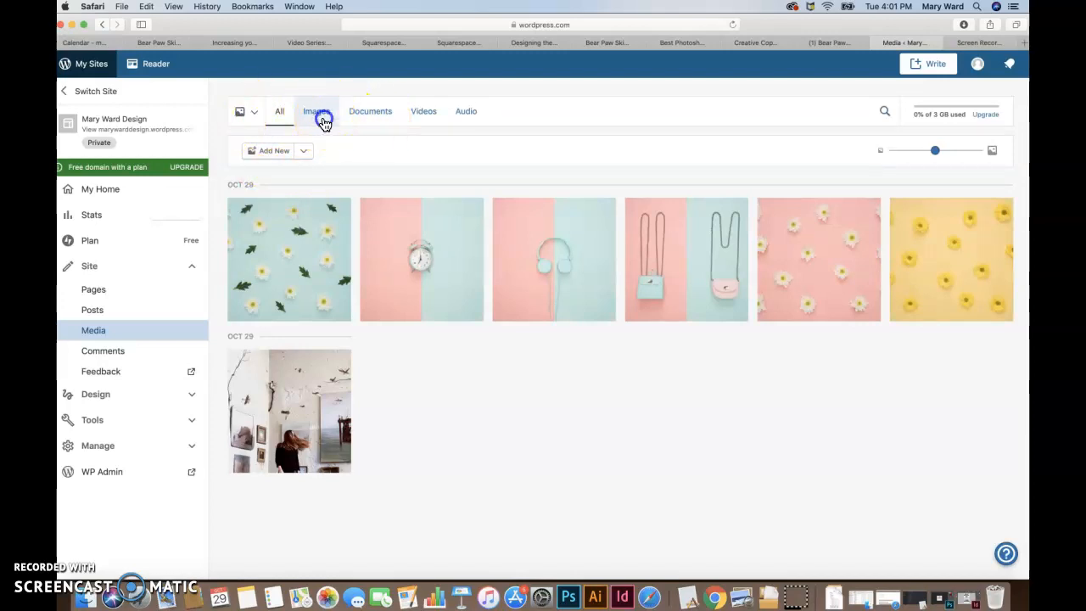
click(370, 119)
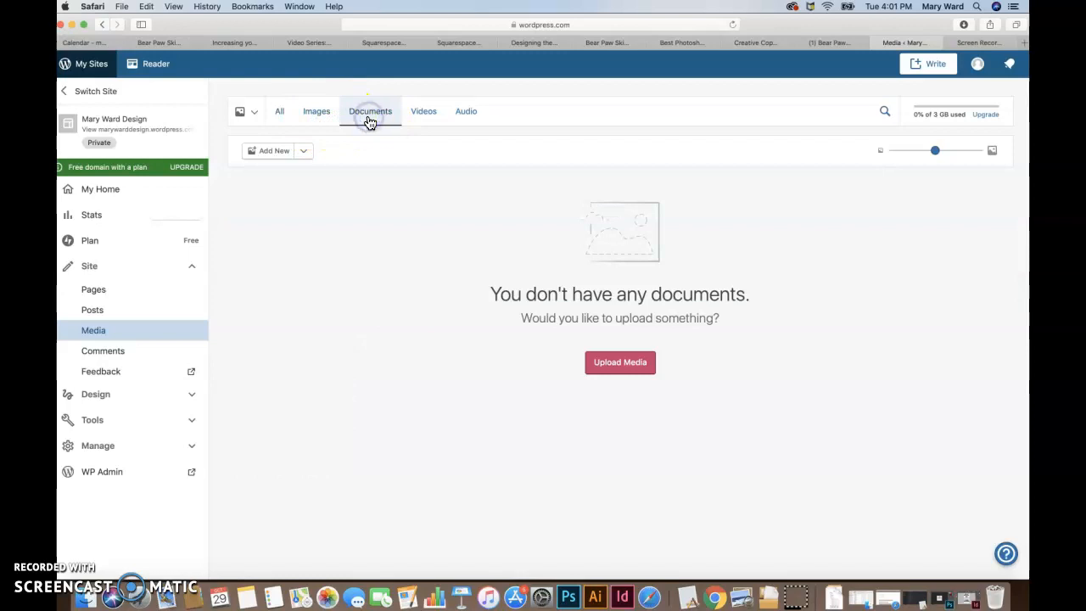
click(433, 119)
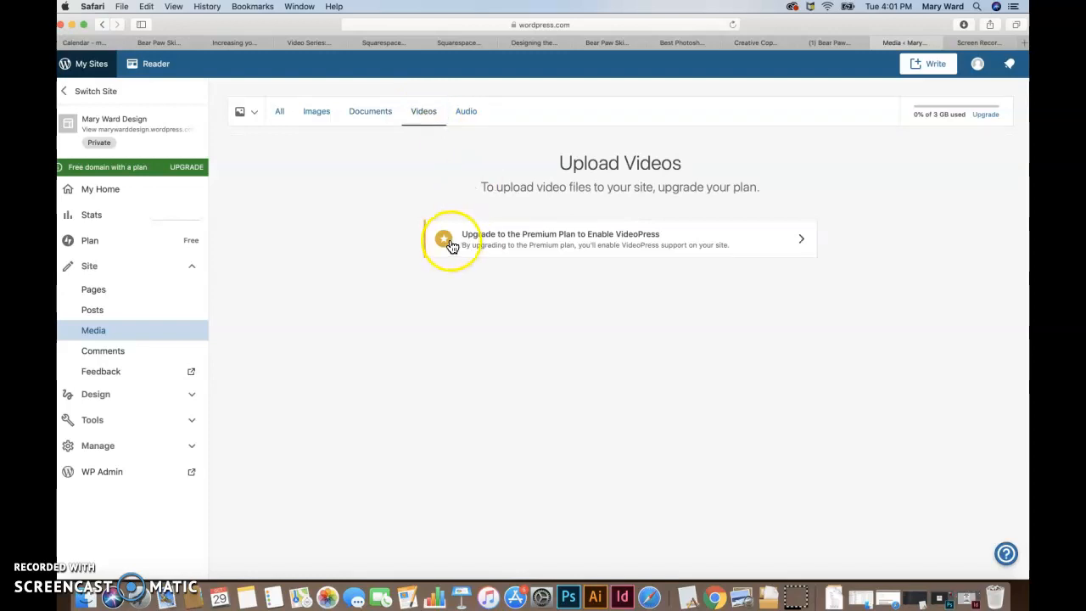
click(468, 118)
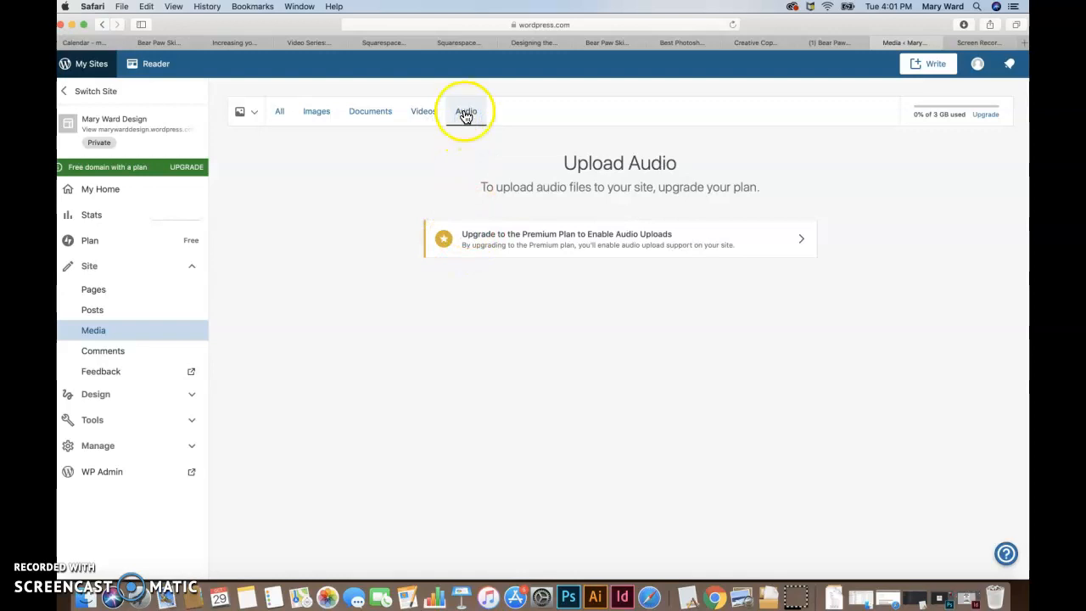
click(322, 119)
click(365, 113)
click(325, 115)
click(373, 112)
click(317, 113)
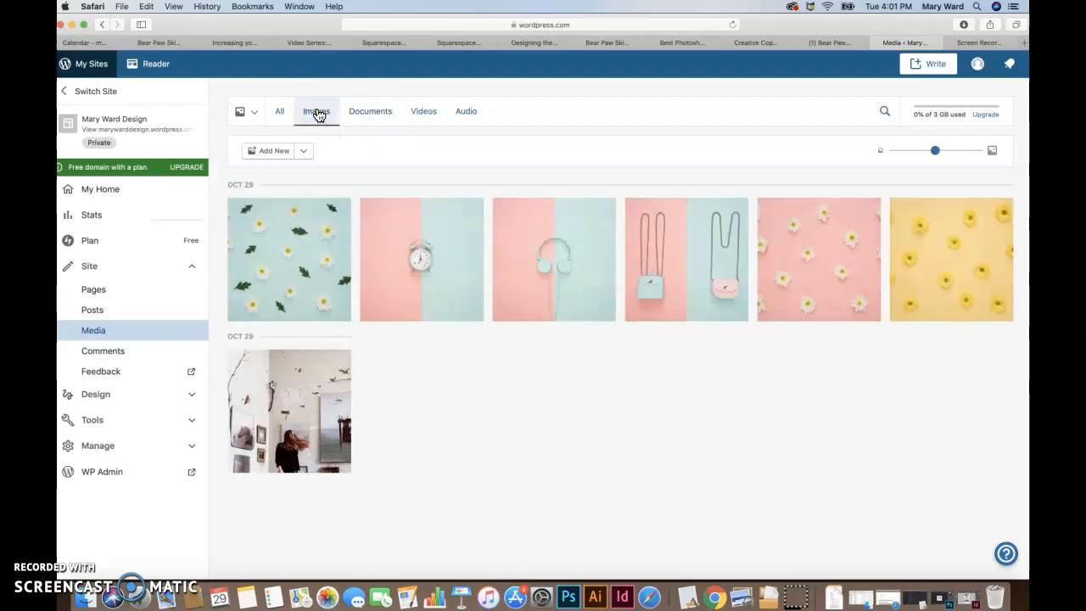
click(322, 114)
Step: Leave the Site Identity settings and close the customizer to return to the site dashboard
click(65, 128)
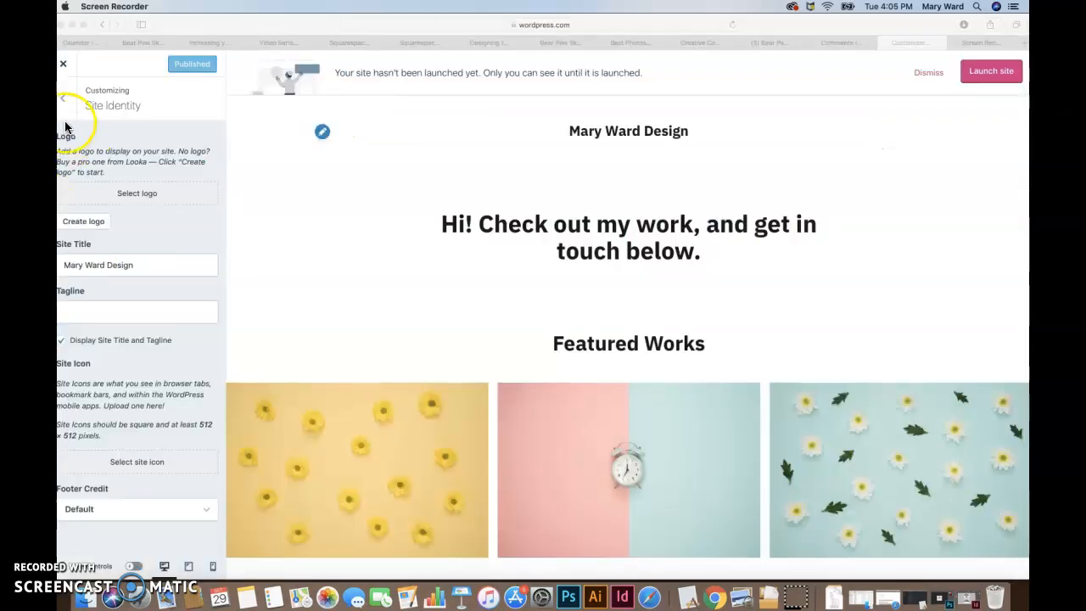
click(65, 68)
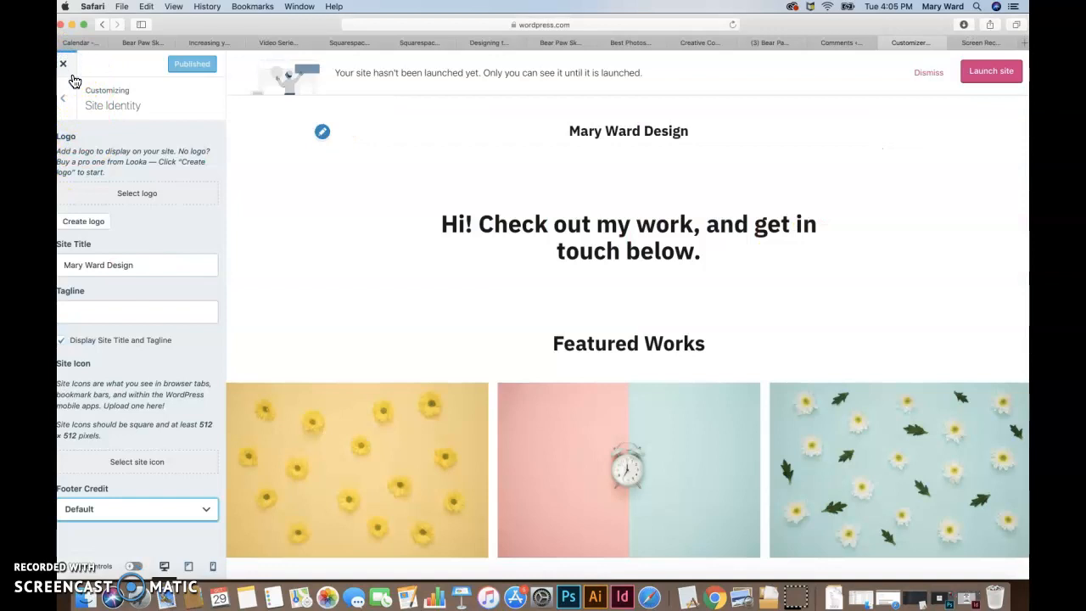
click(62, 98)
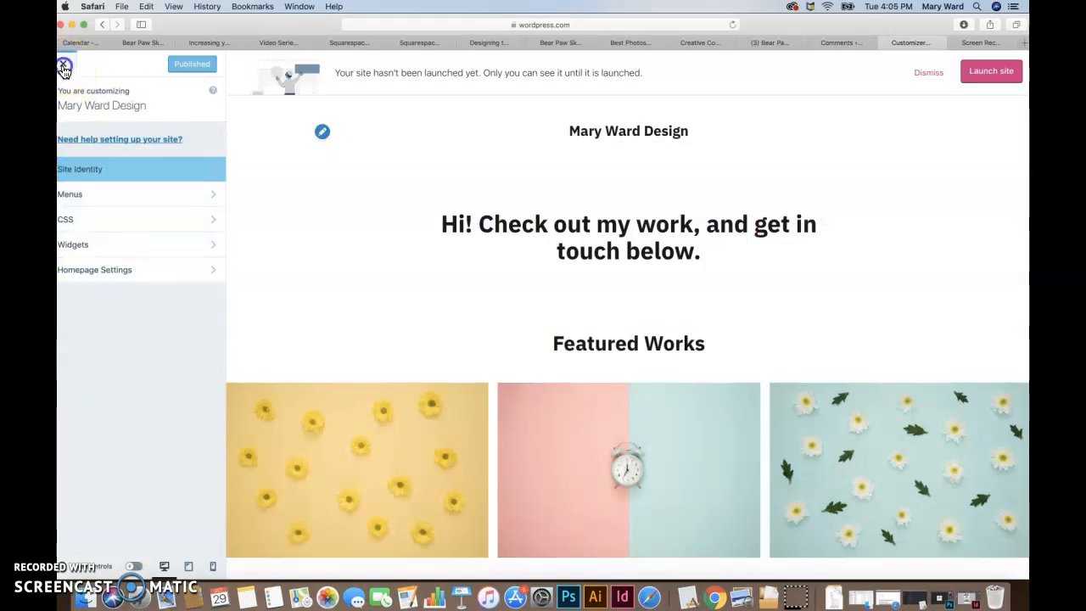
click(63, 64)
Step: Open the site customizer from the dashboard's Design section and go to the Site Identity settings
scroll(99, 251, down, 1)
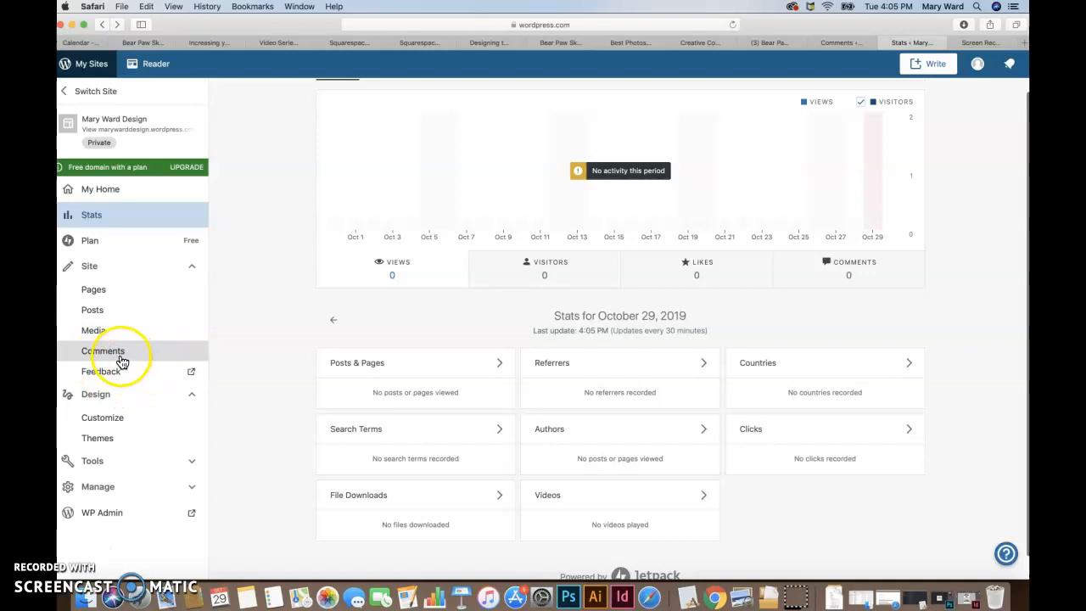
click(100, 395)
click(193, 396)
click(154, 403)
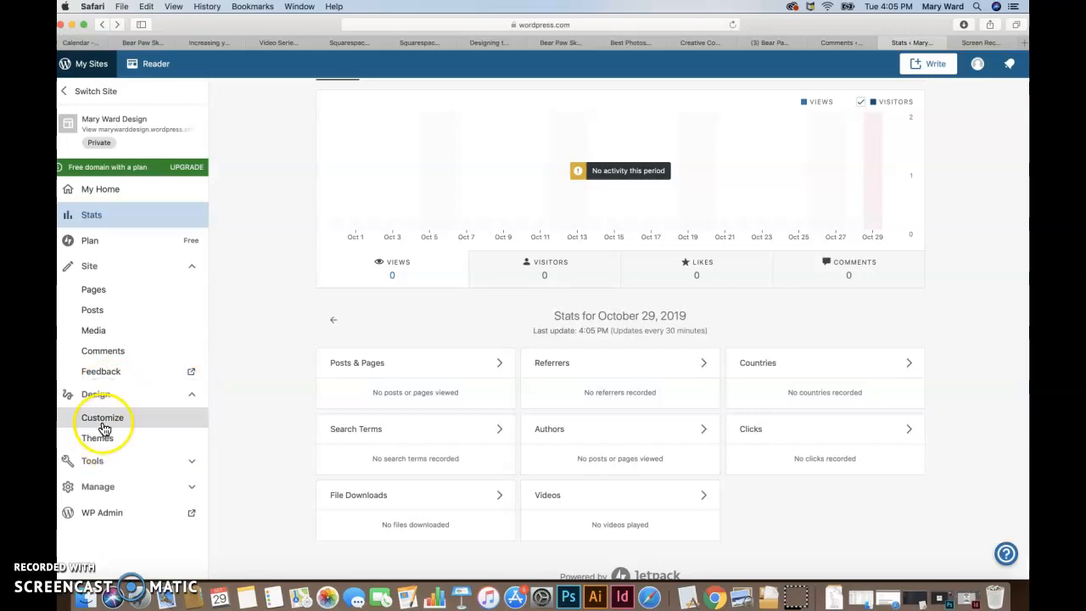
scroll(108, 425, down, 1)
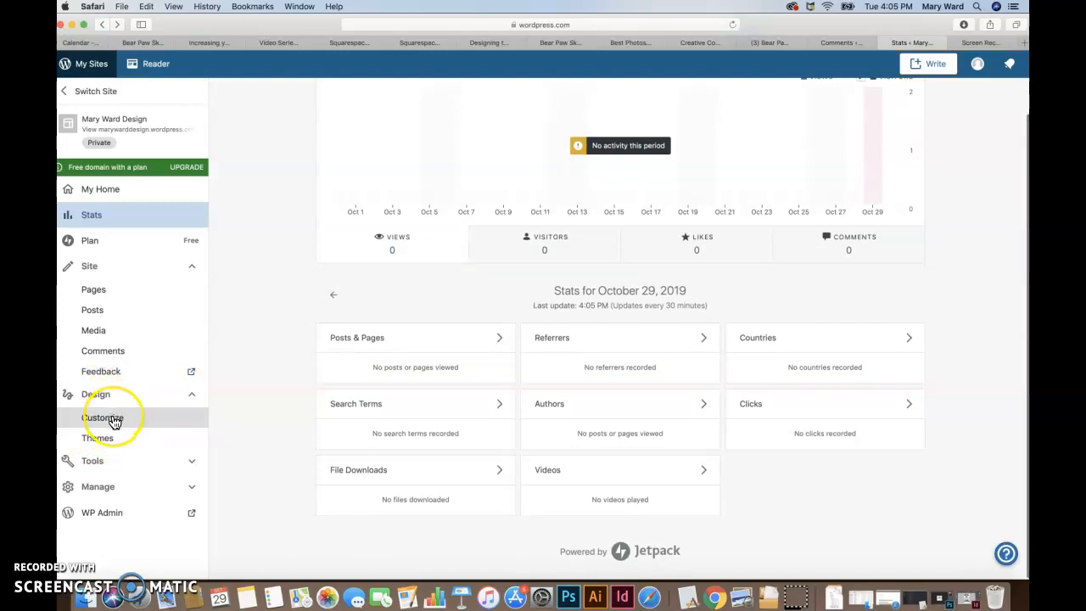
click(108, 418)
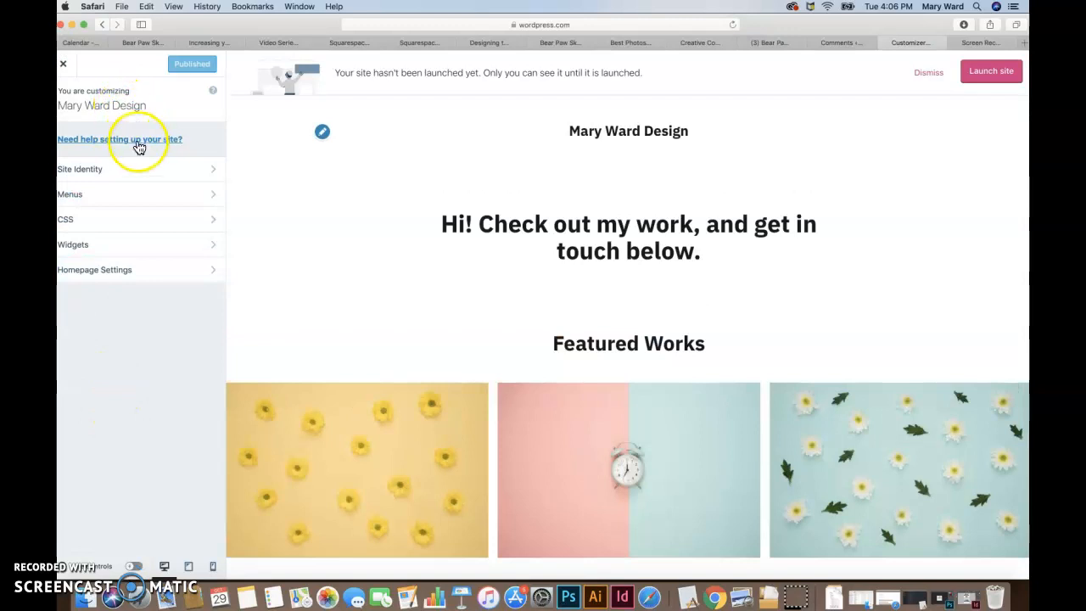
click(121, 111)
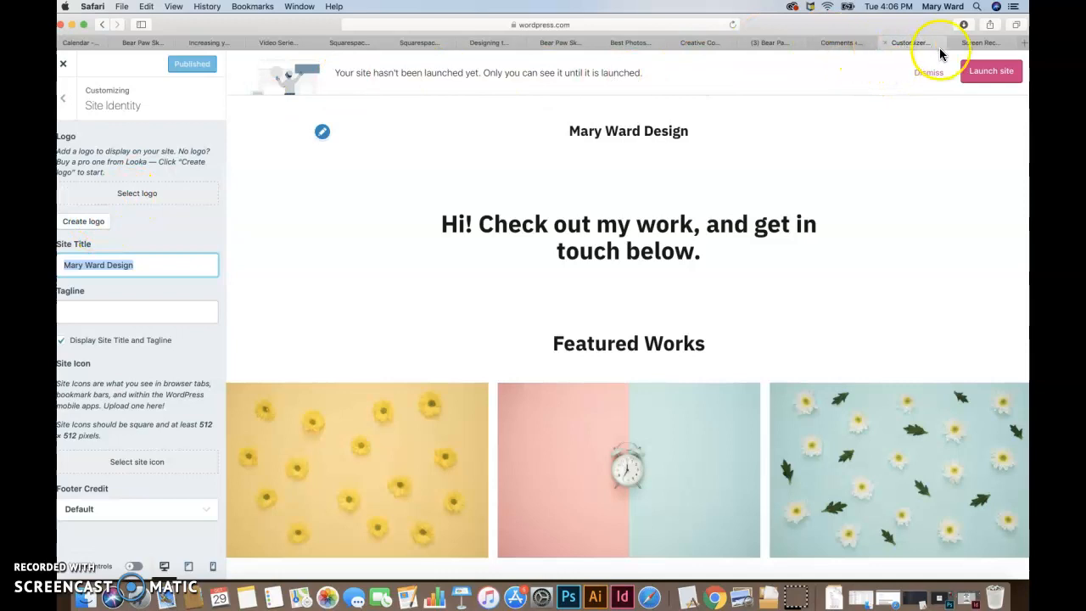
Step: Load the designer's existing portfolio website in the browser tab showing the screen recorder page
click(975, 42)
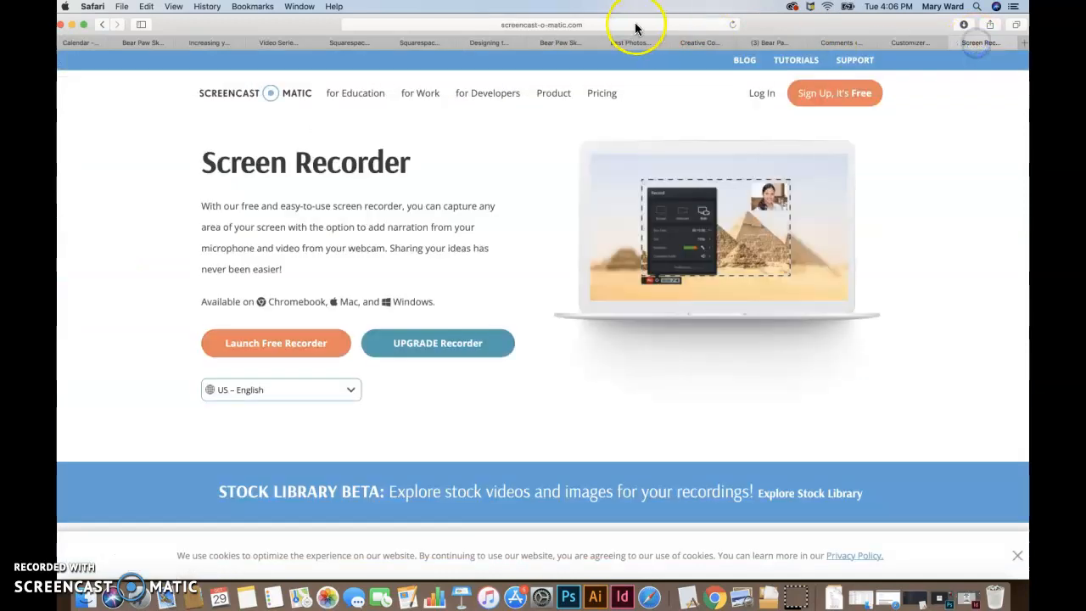
click(634, 24)
text(marywarddesign.com — Mary Ward Design)
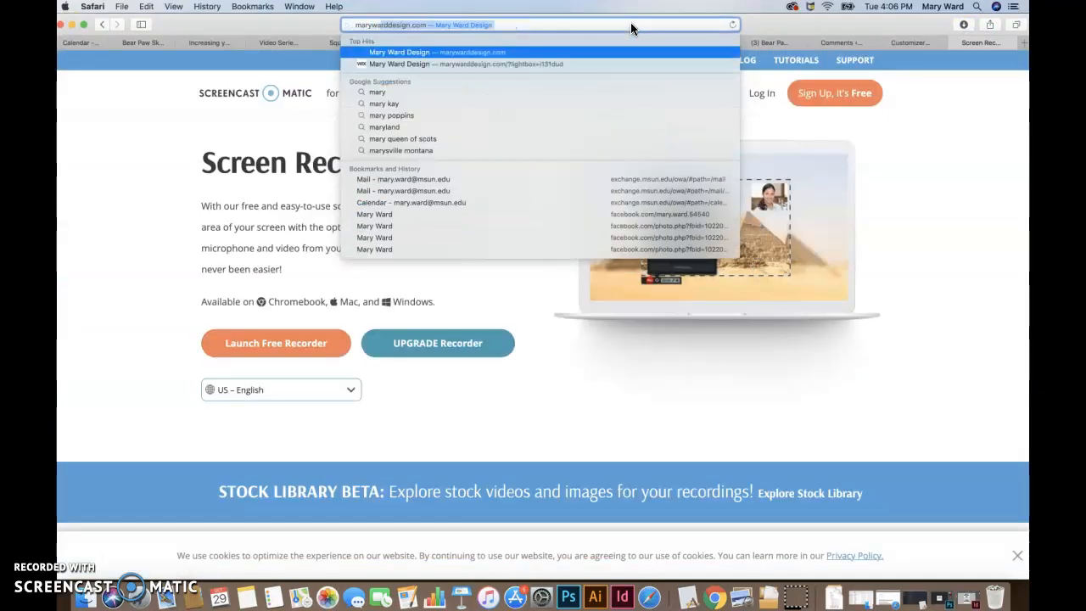
key(Return)
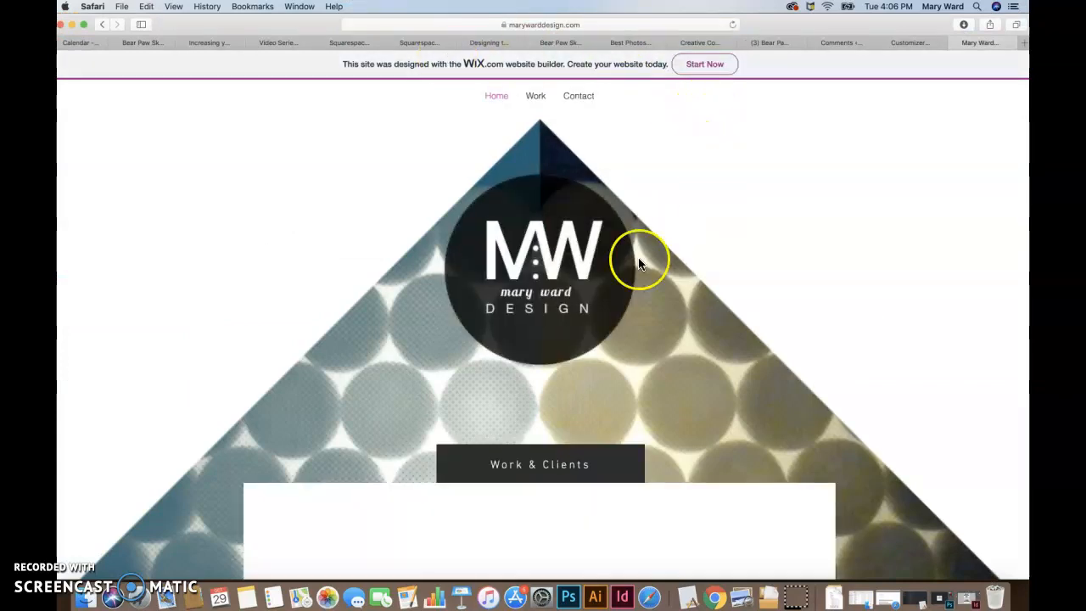
Step: Uncover the desktop by shifting the browser window and minimizing Illustrator, and save the website's round logo image onto the desktop
drag(883, 24, 797, 31)
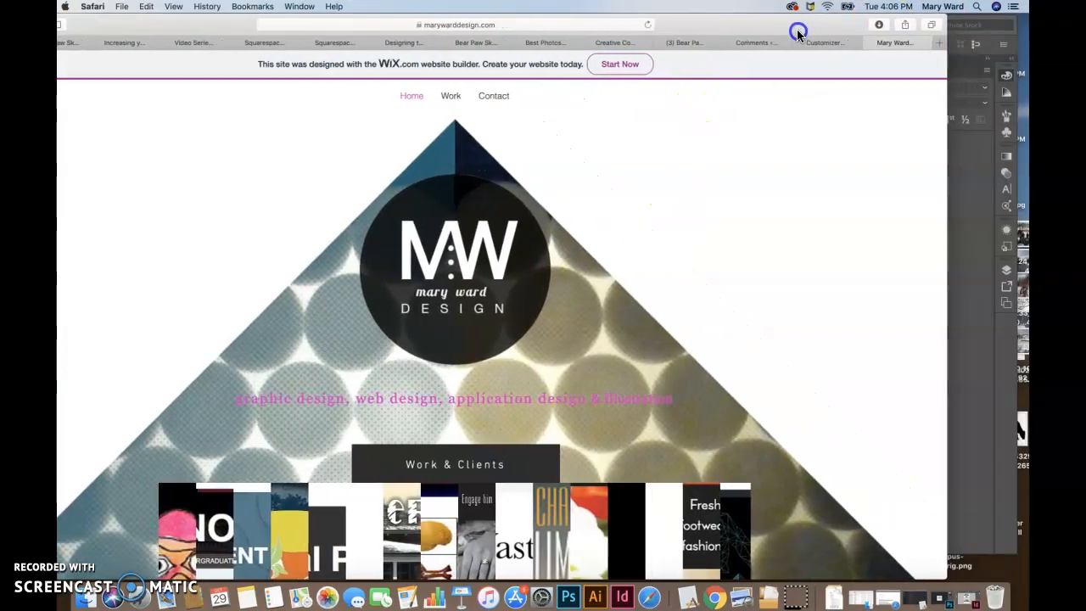
click(1001, 19)
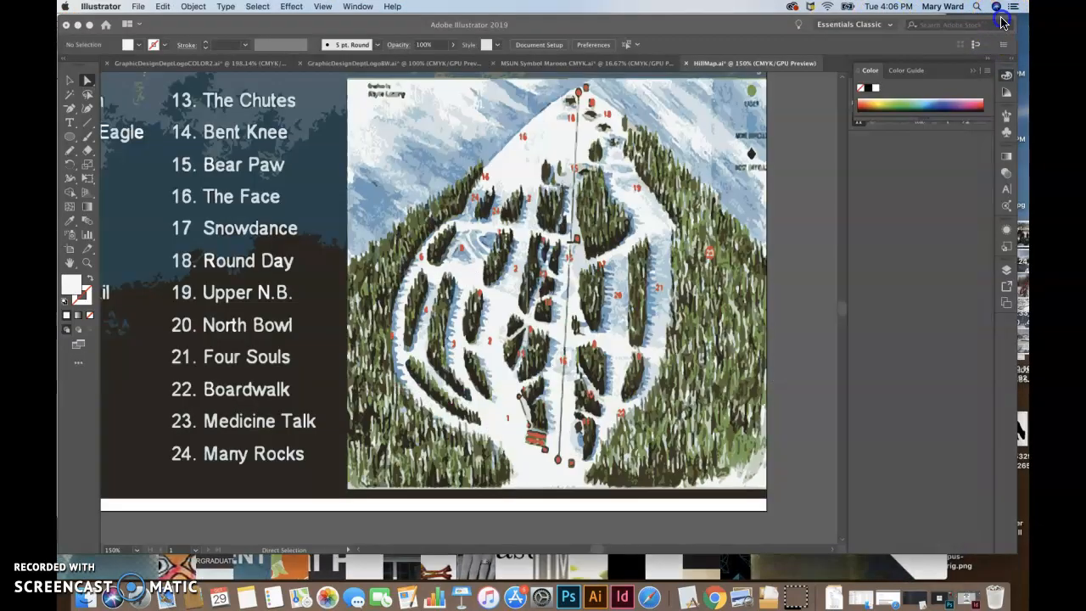
click(85, 25)
click(693, 250)
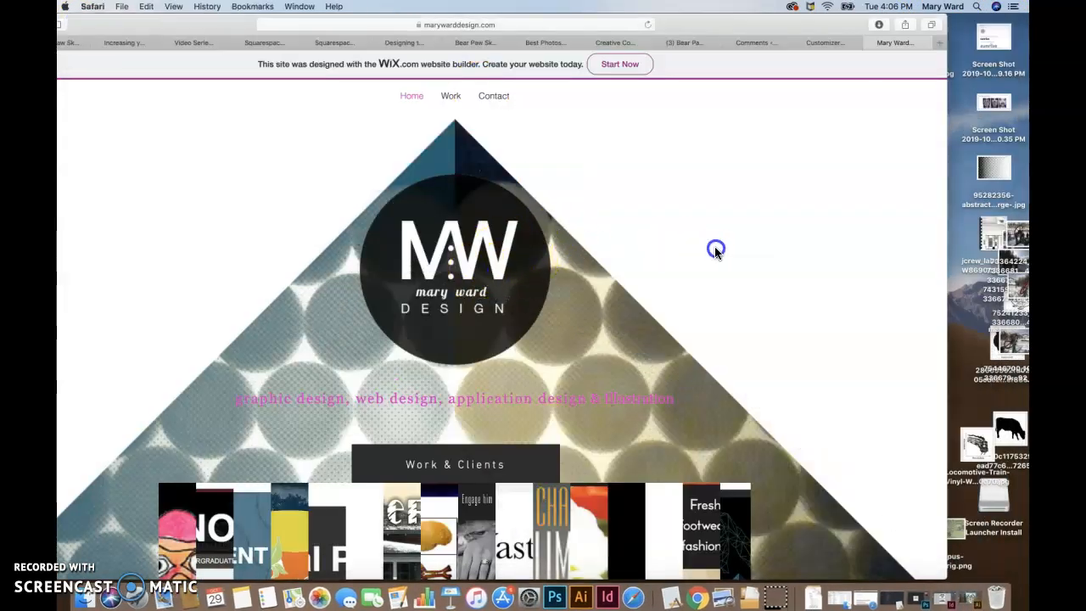
drag(525, 283, 973, 246)
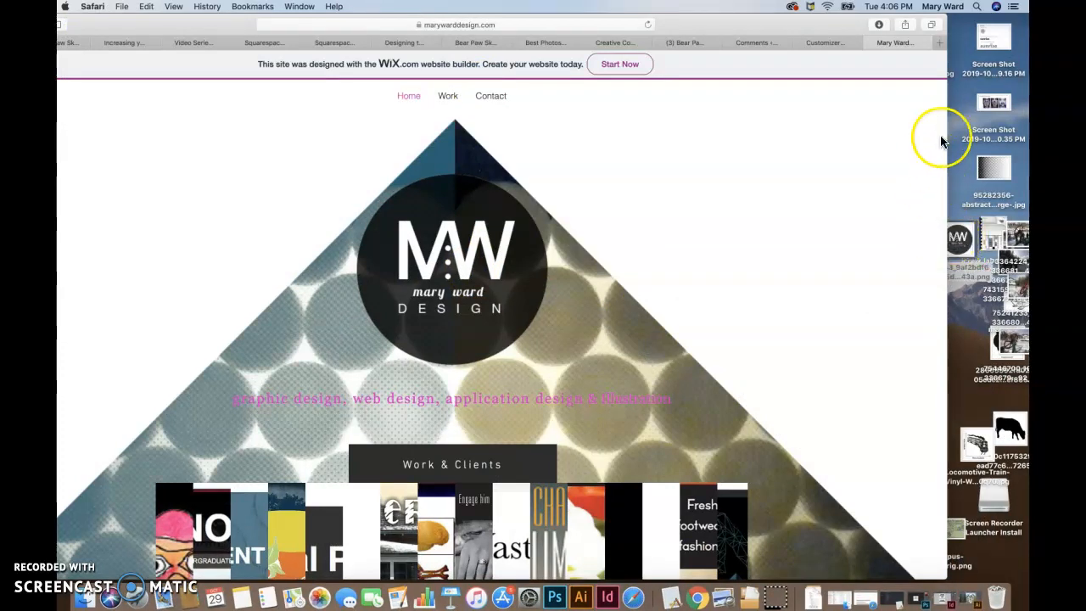
Step: Return to the customizer's Site Identity settings and upload the round logo PNG from the Desktop folder through the logo selector
click(828, 43)
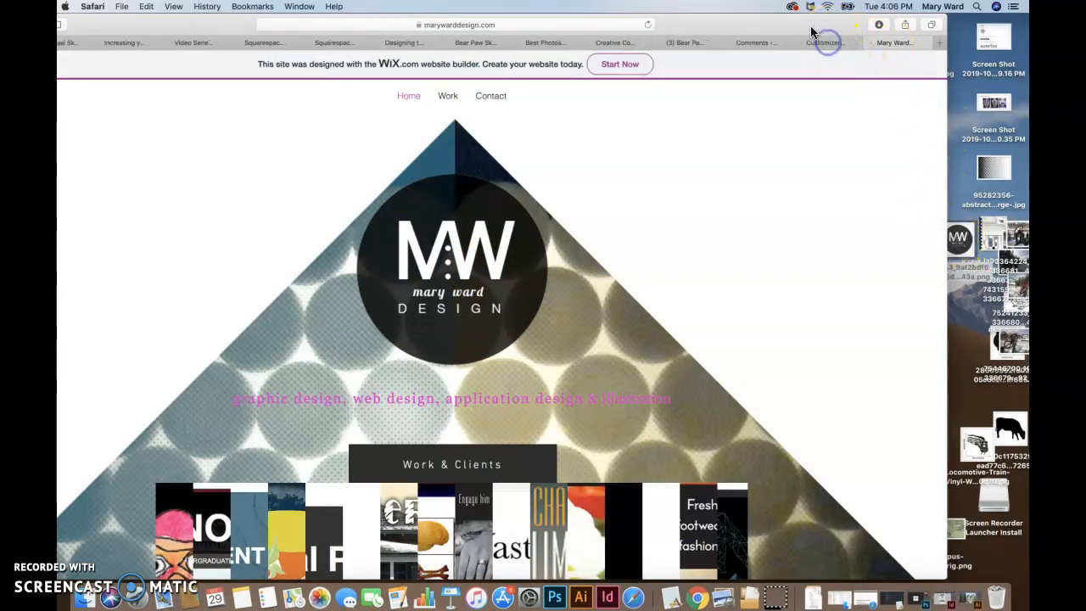
double_click(825, 29)
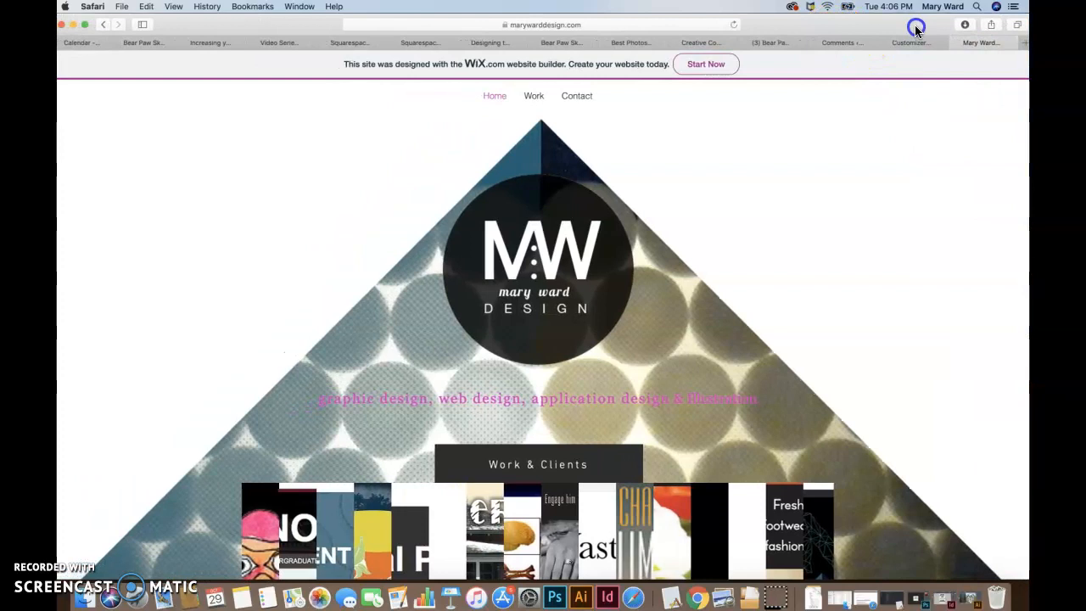
drag(916, 28, 922, 29)
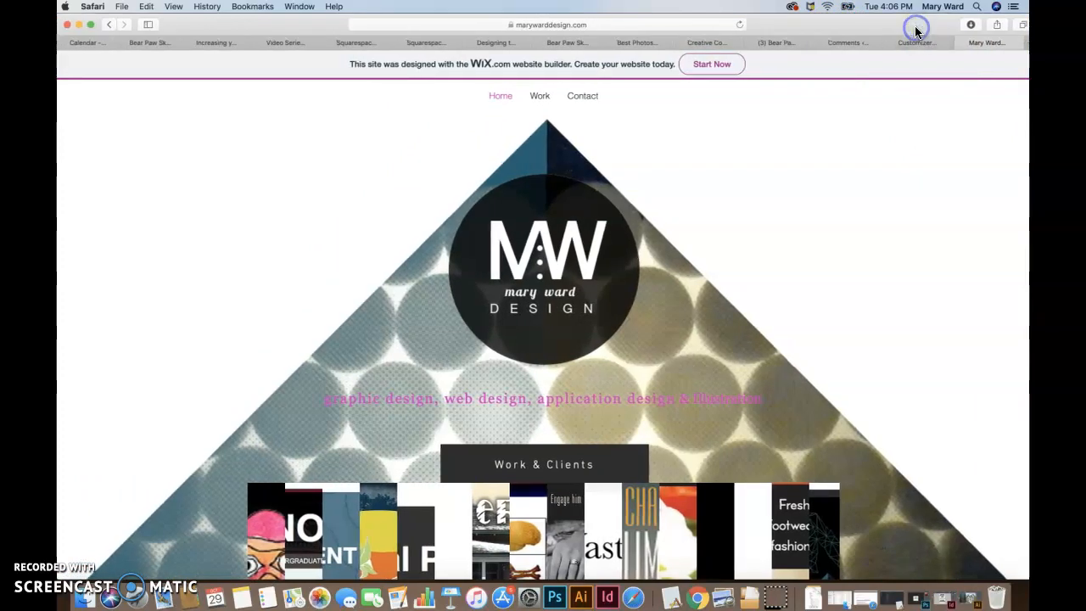
click(922, 42)
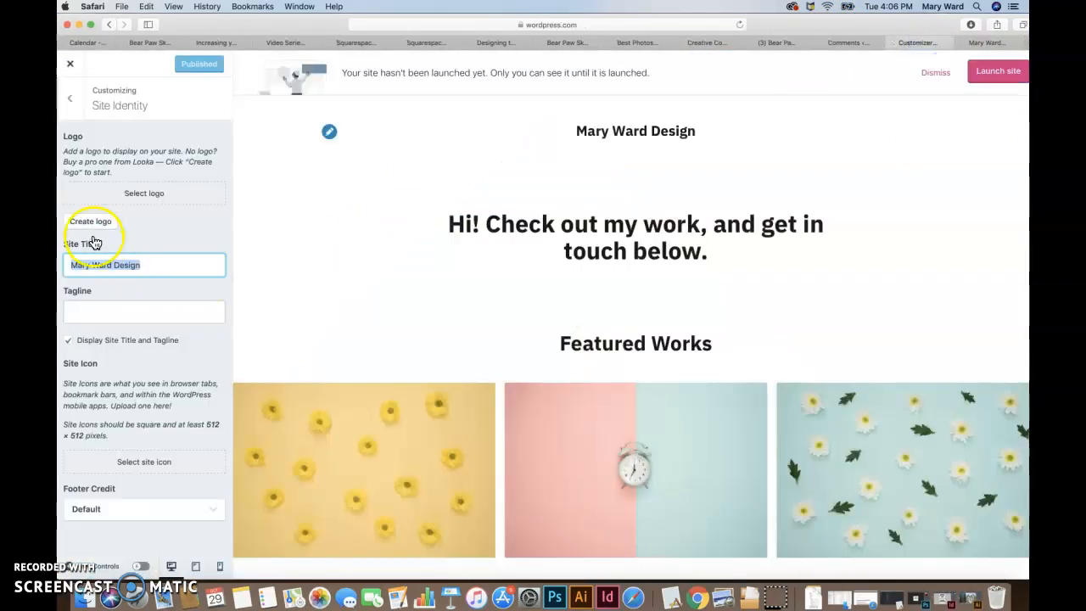
click(149, 200)
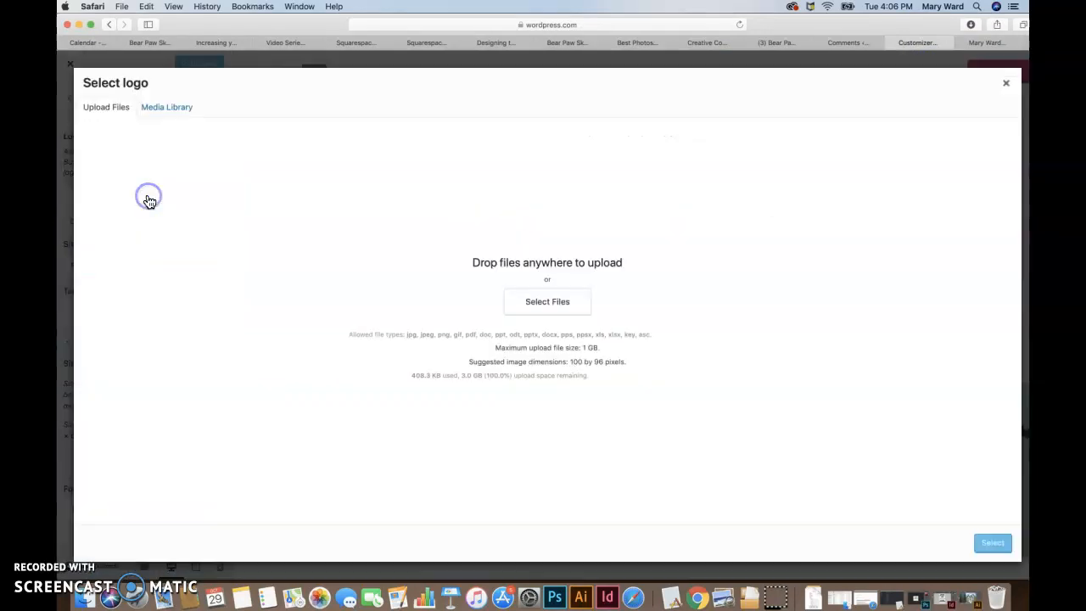
click(557, 309)
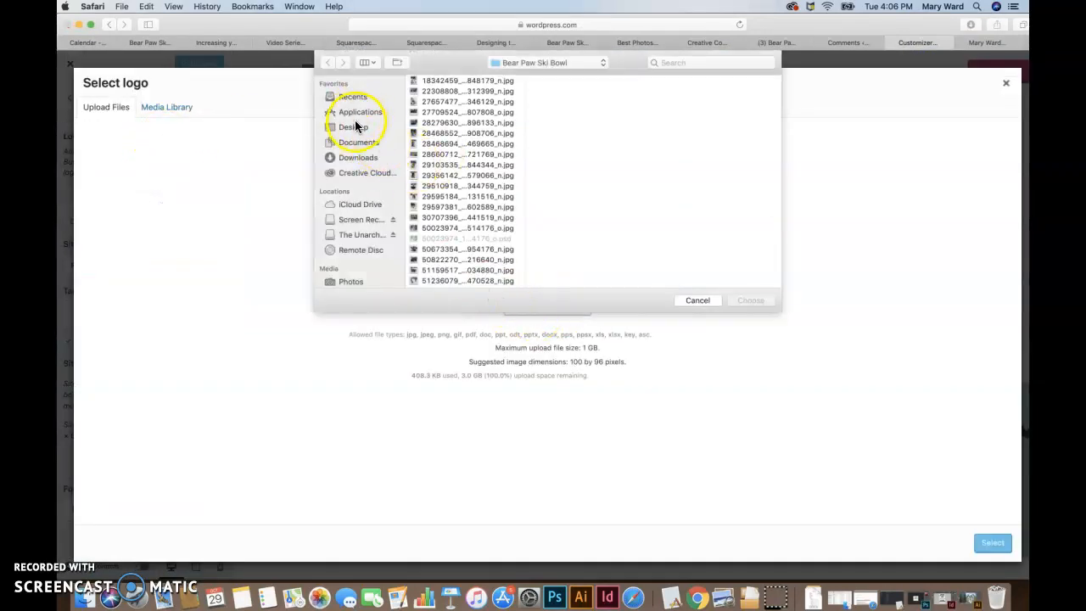
click(353, 127)
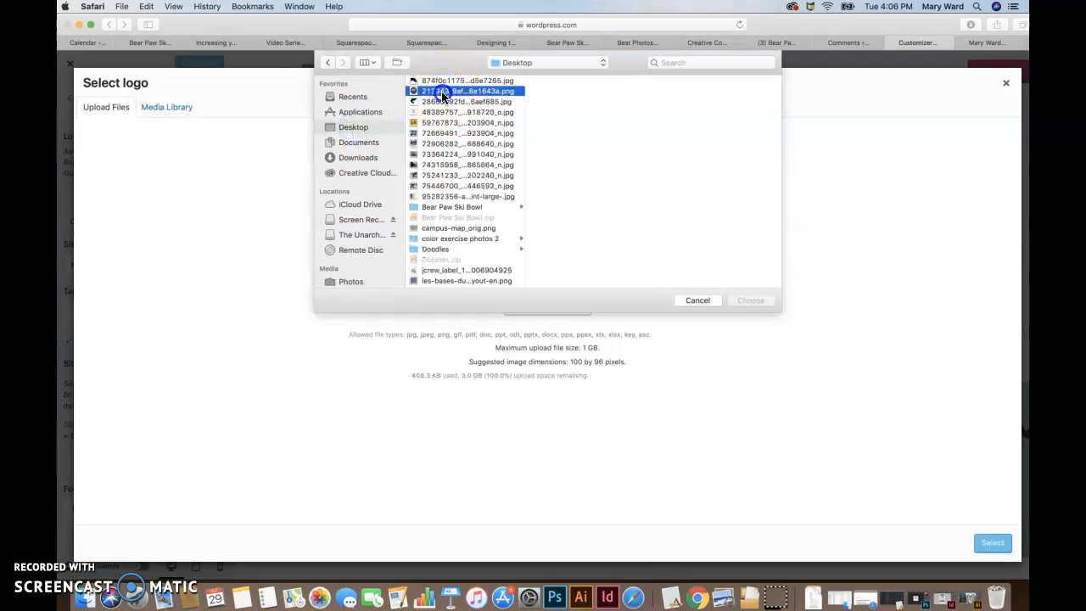
click(750, 300)
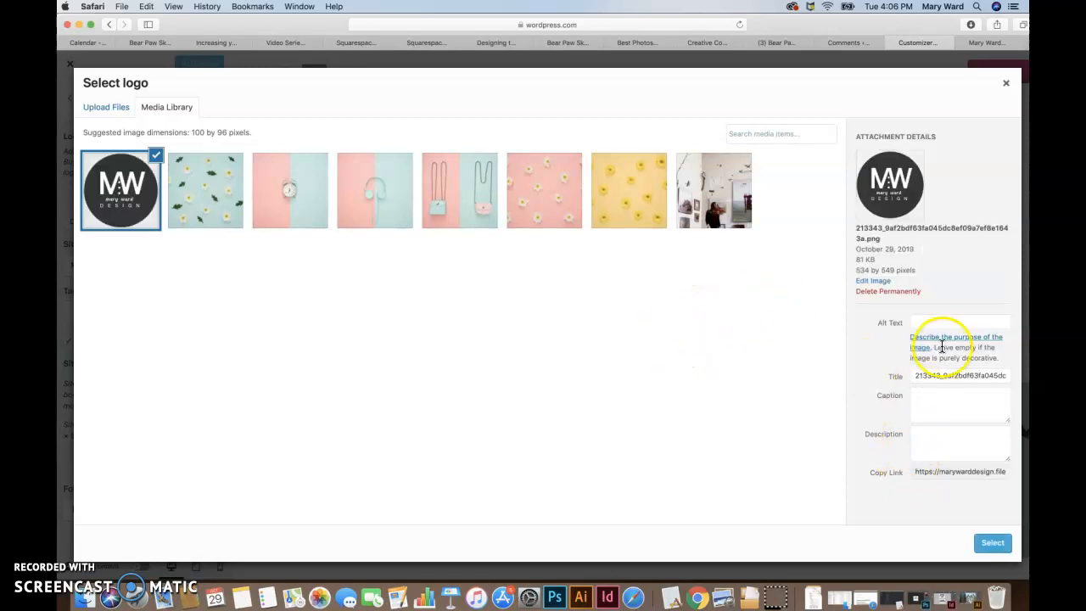
Step: Set the logo's alt text to the design business's name plus "Logo" and its description to the business's name plus "Site Logo"
click(930, 324)
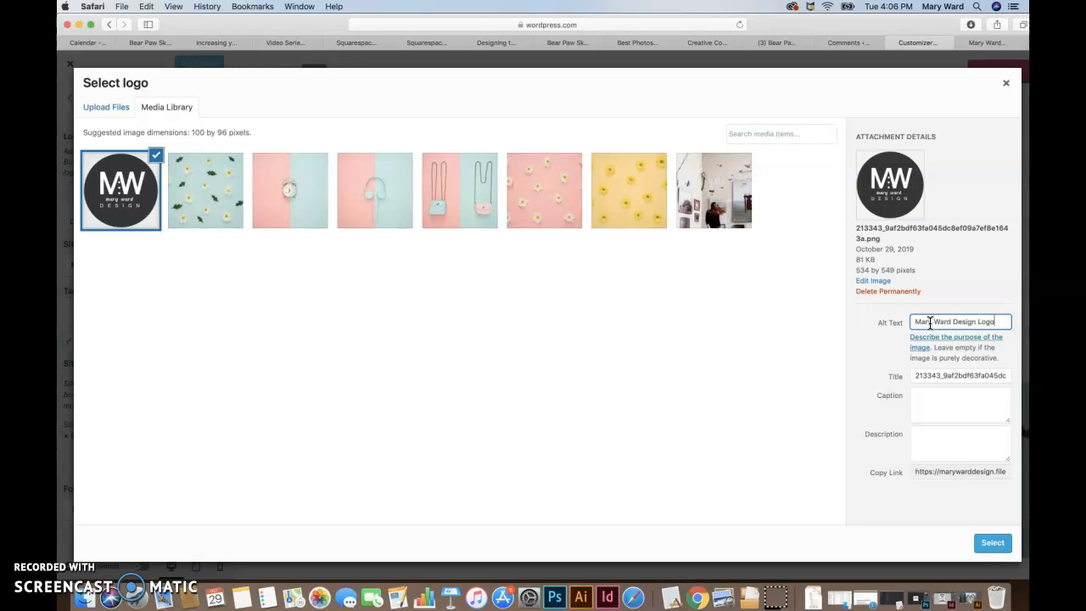
click(919, 400)
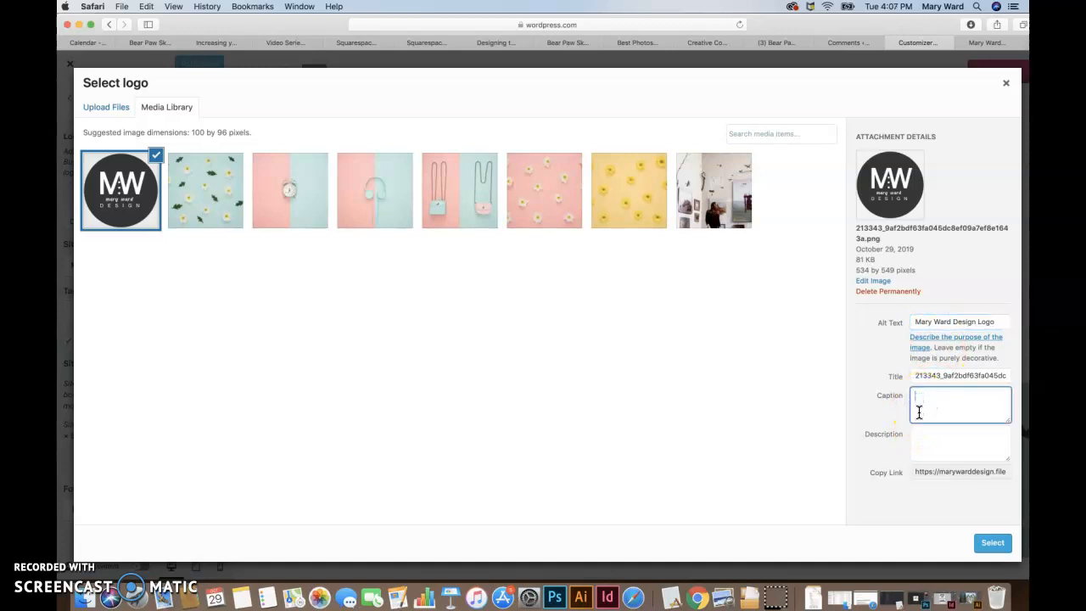
click(917, 435)
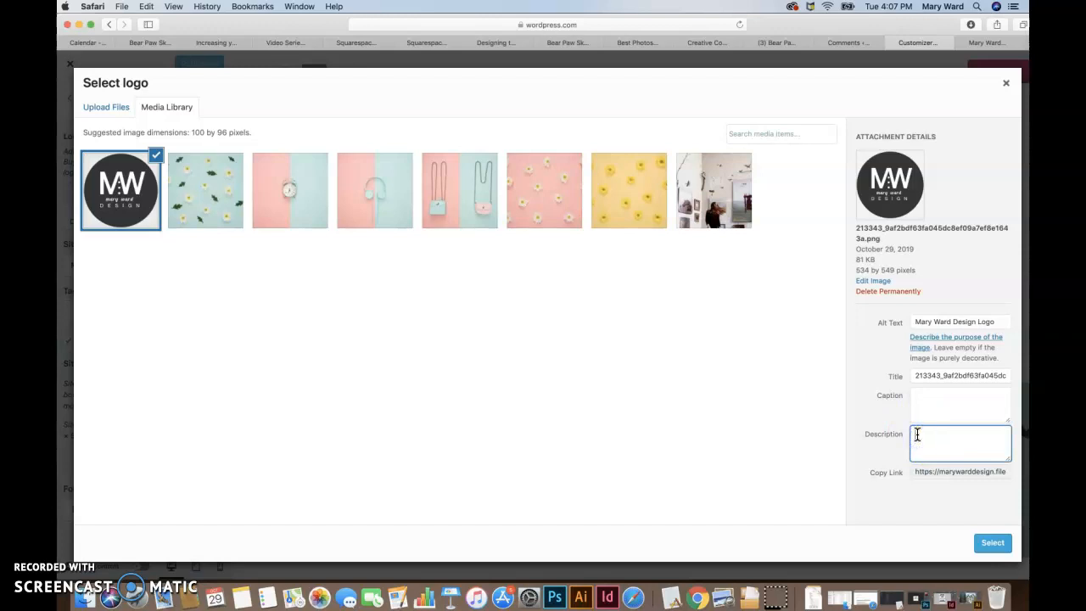
click(954, 320)
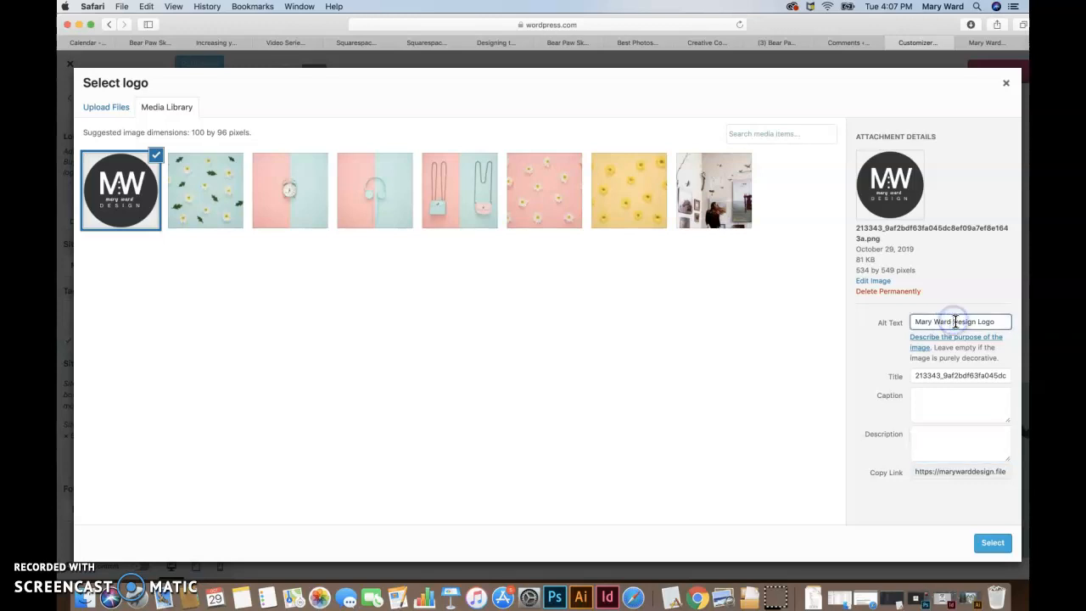
click(933, 435)
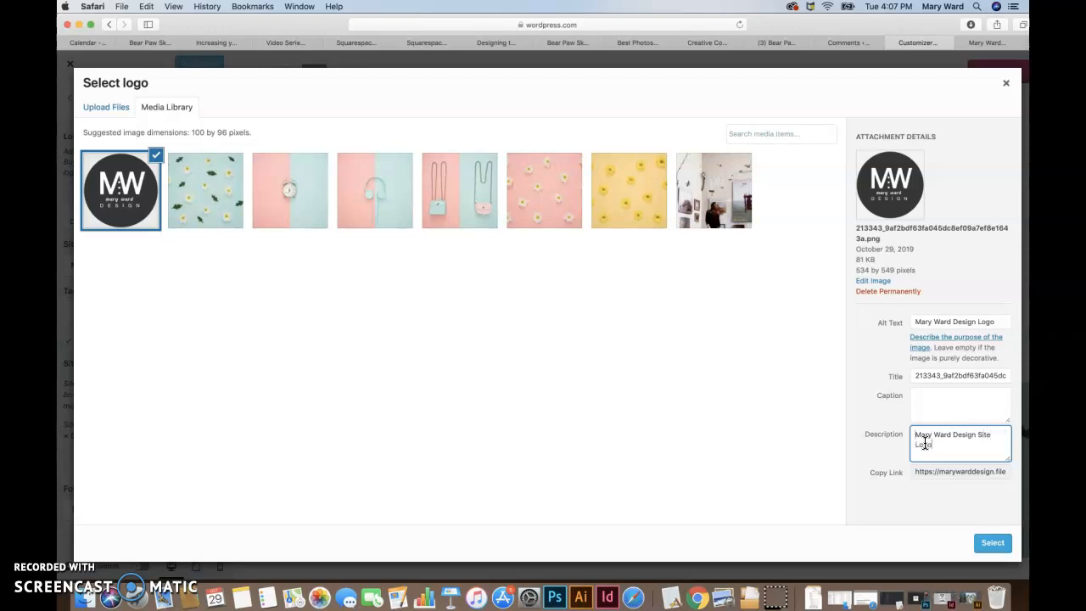
click(993, 544)
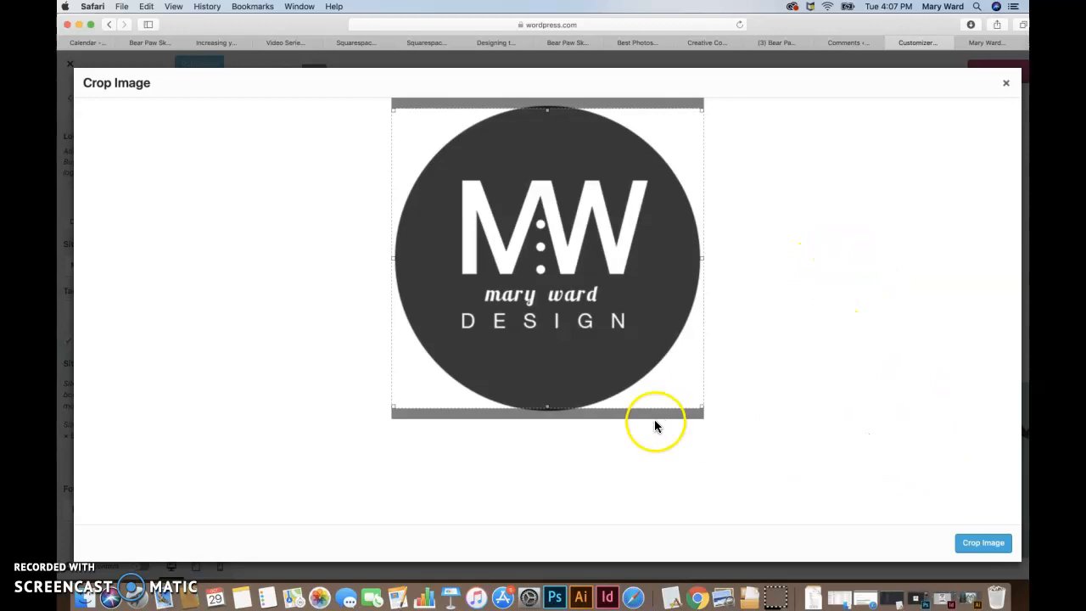
drag(546, 407, 545, 420)
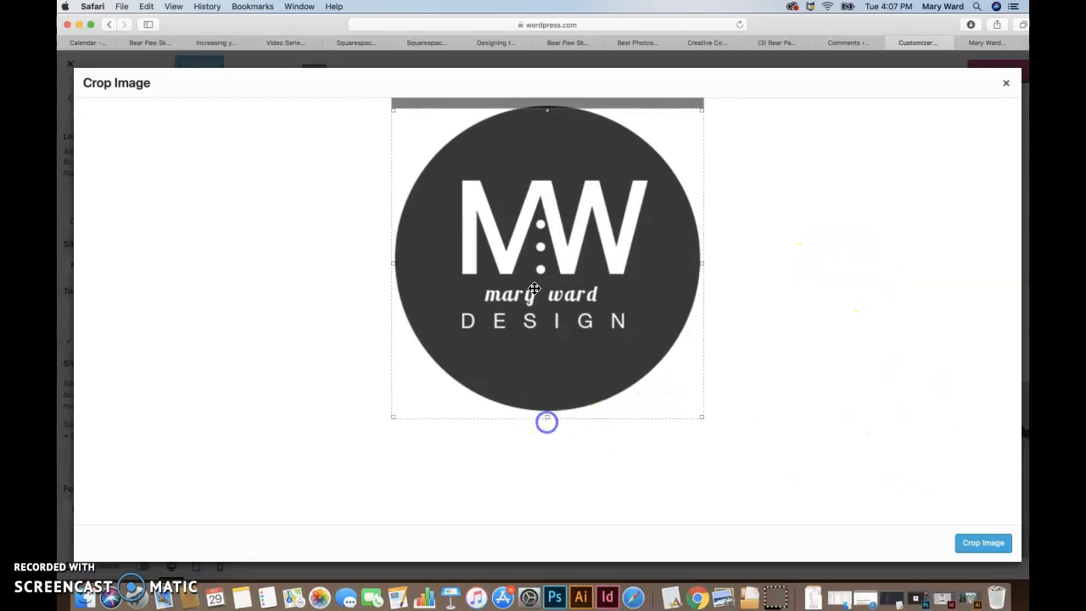
drag(548, 111, 548, 99)
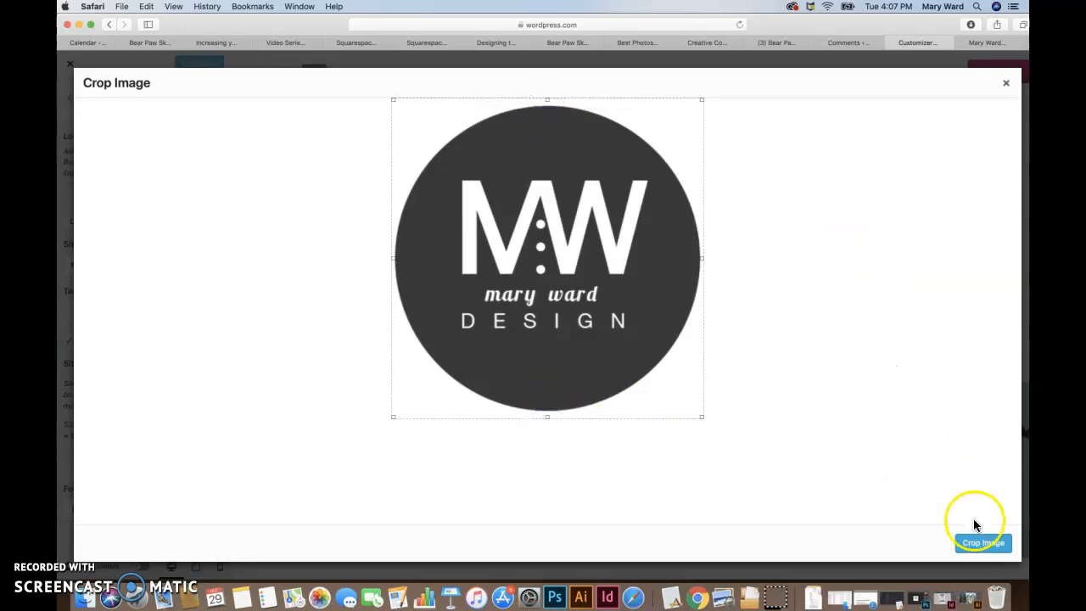
click(1006, 82)
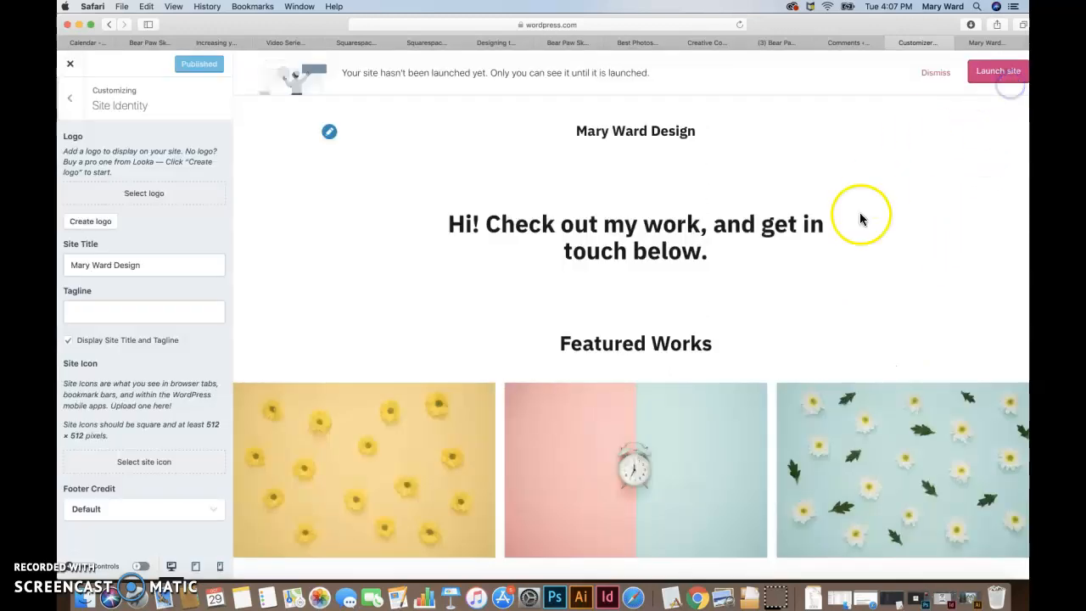
Step: Choose the round logo from the media library again, extend the crop frame to the image's full height, and apply it as the site logo
click(144, 195)
click(134, 199)
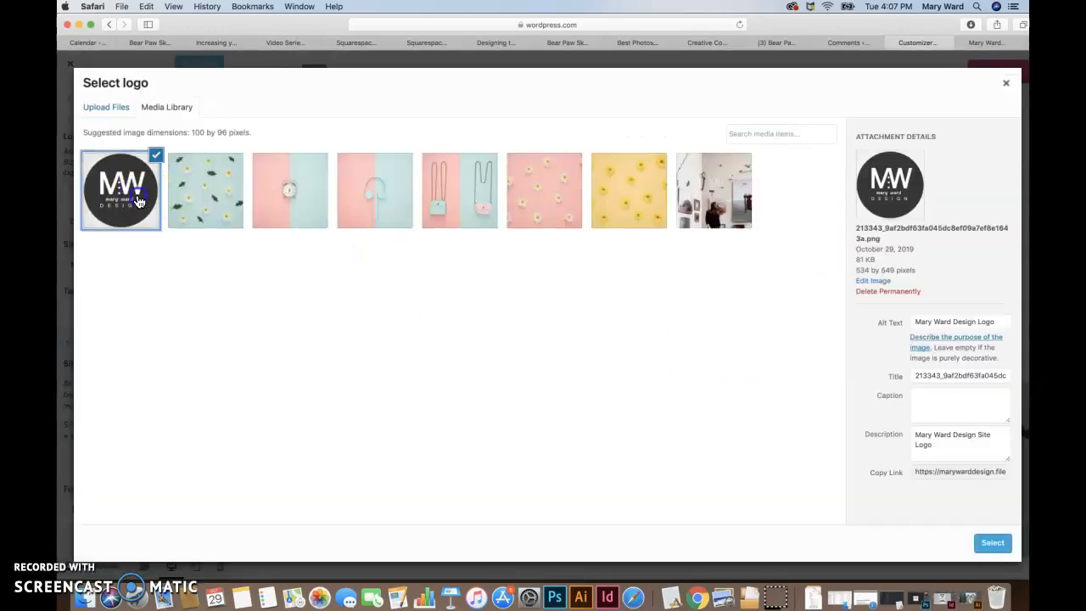
click(995, 543)
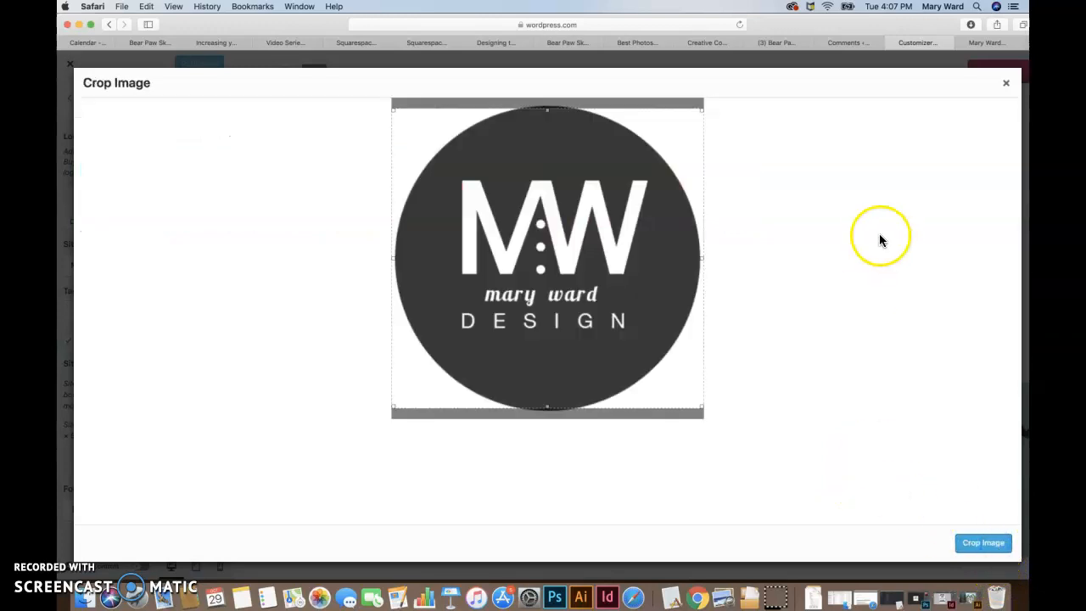
drag(548, 109, 550, 93)
drag(549, 407, 548, 418)
click(988, 547)
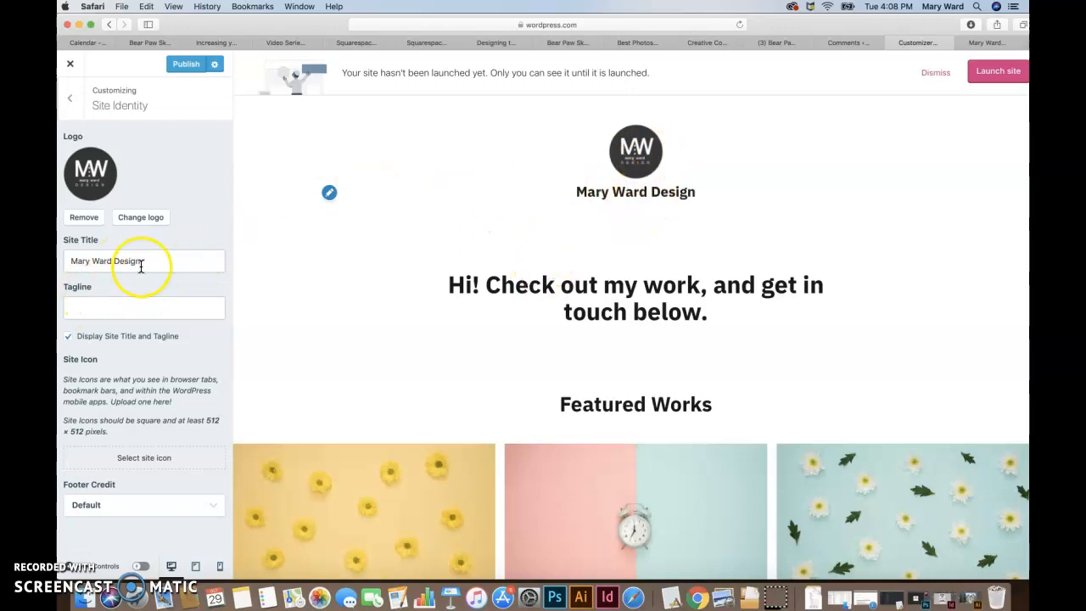
Step: Clear the site title and fill the tagline with "graphic design, web design, application design & Illustration" from the existing portfolio website, keeping its display enabled
drag(142, 267, 62, 264)
key(BackSpace)
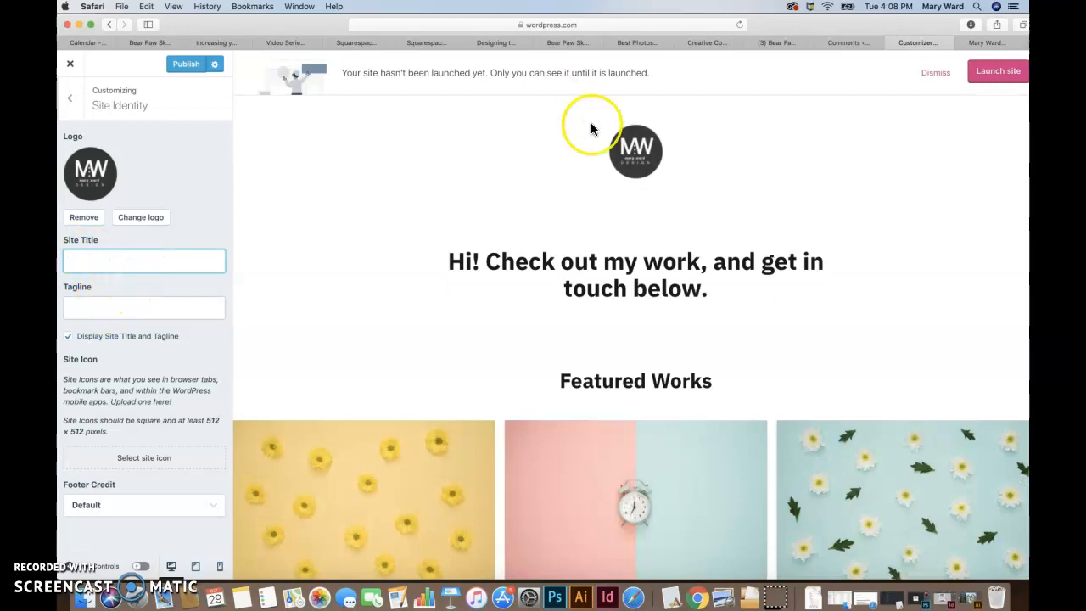
click(109, 310)
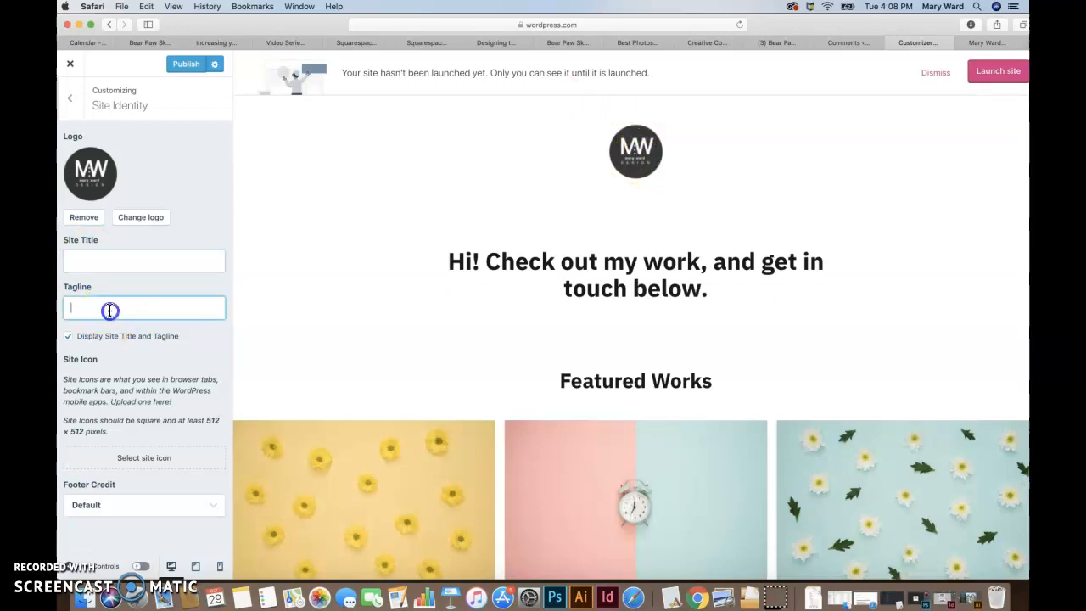
click(1006, 43)
scroll(727, 266, down, 1)
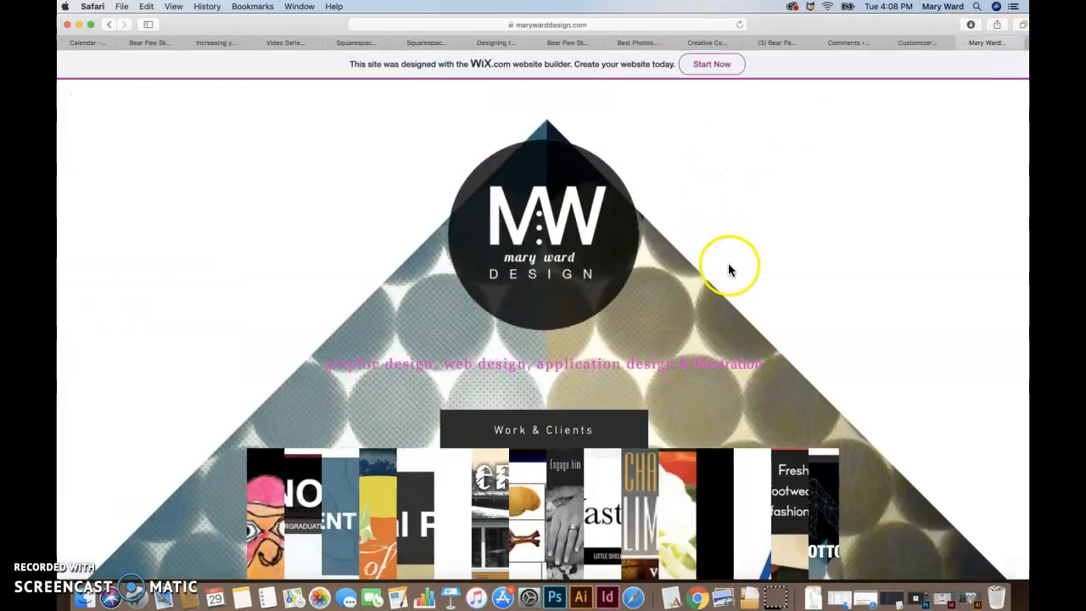
drag(750, 364, 315, 348)
key(super+c)
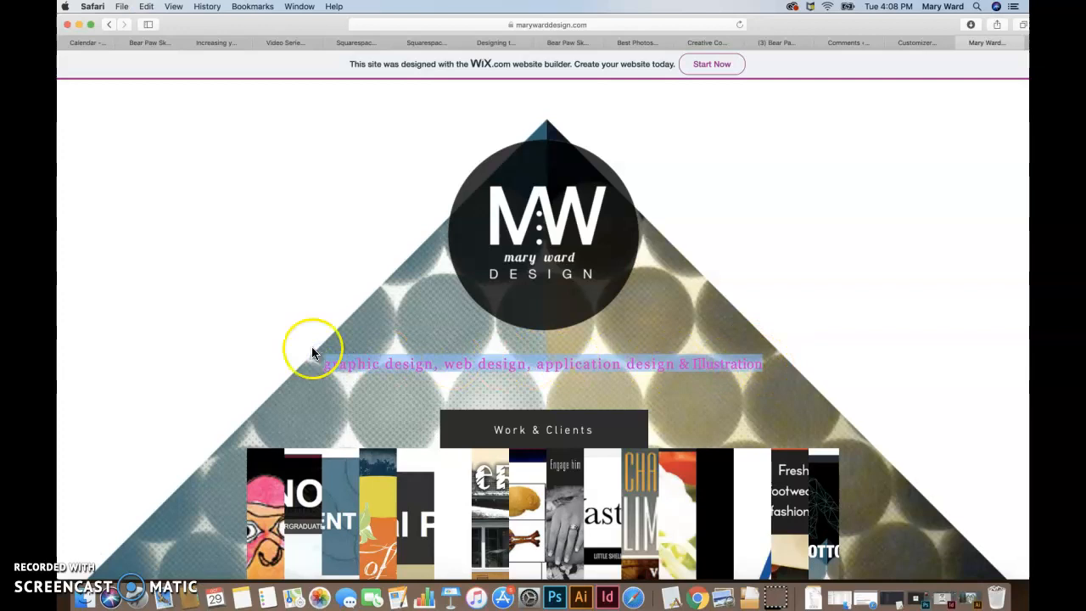
click(908, 44)
click(114, 303)
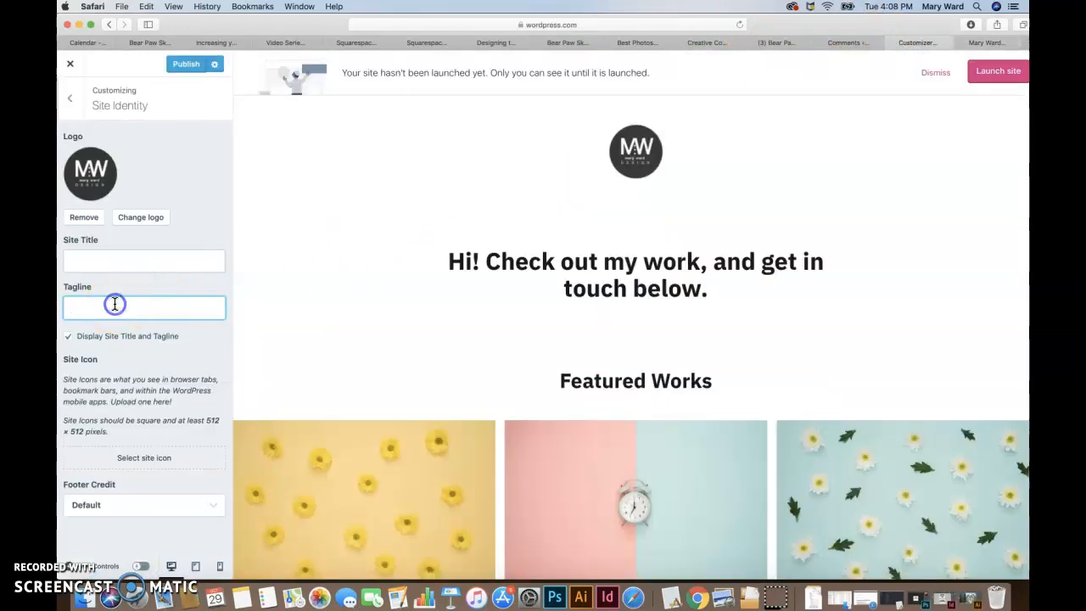
key(super+v)
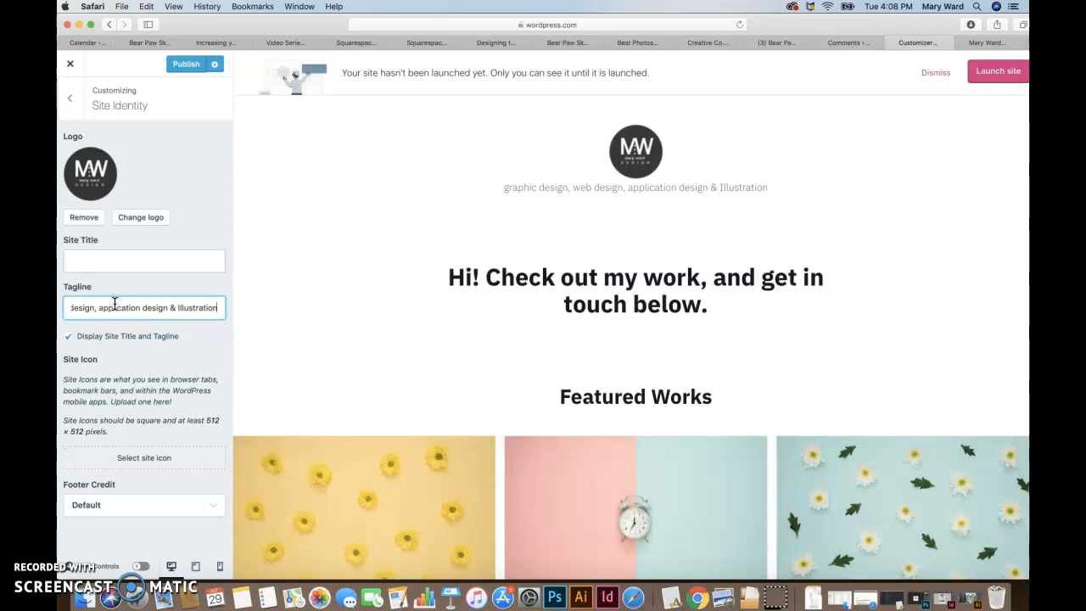
click(68, 336)
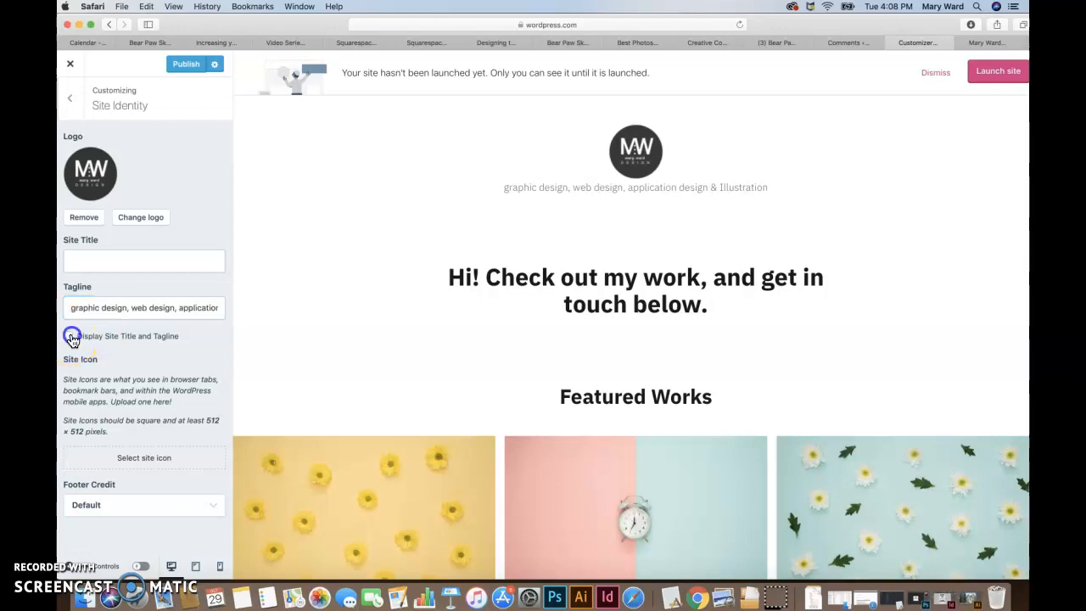
click(71, 338)
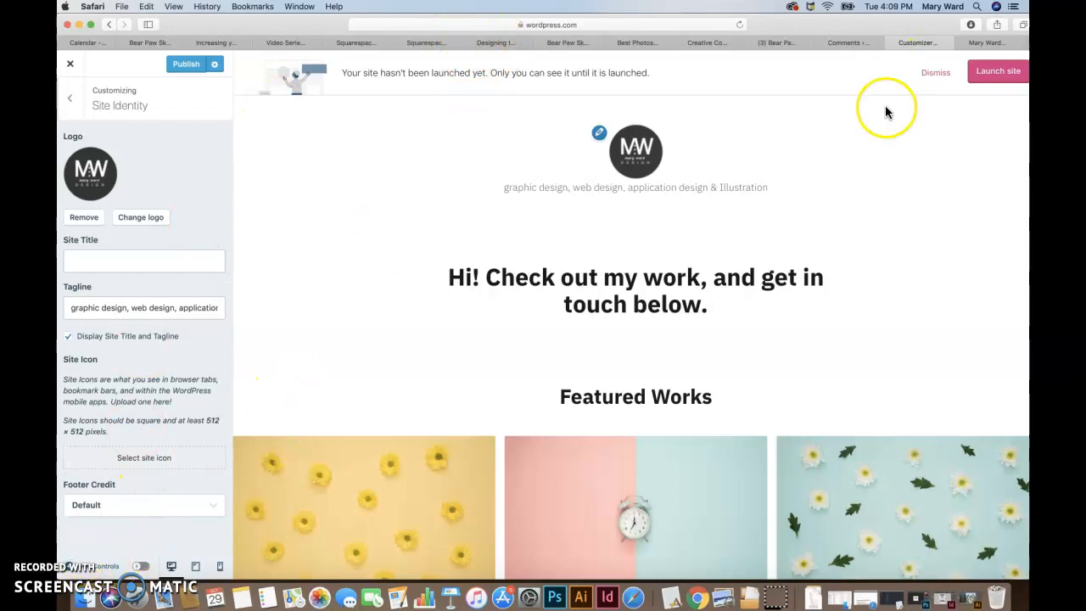
Step: Load the favicon.io generator website in the browser tab holding the existing portfolio site
click(1003, 42)
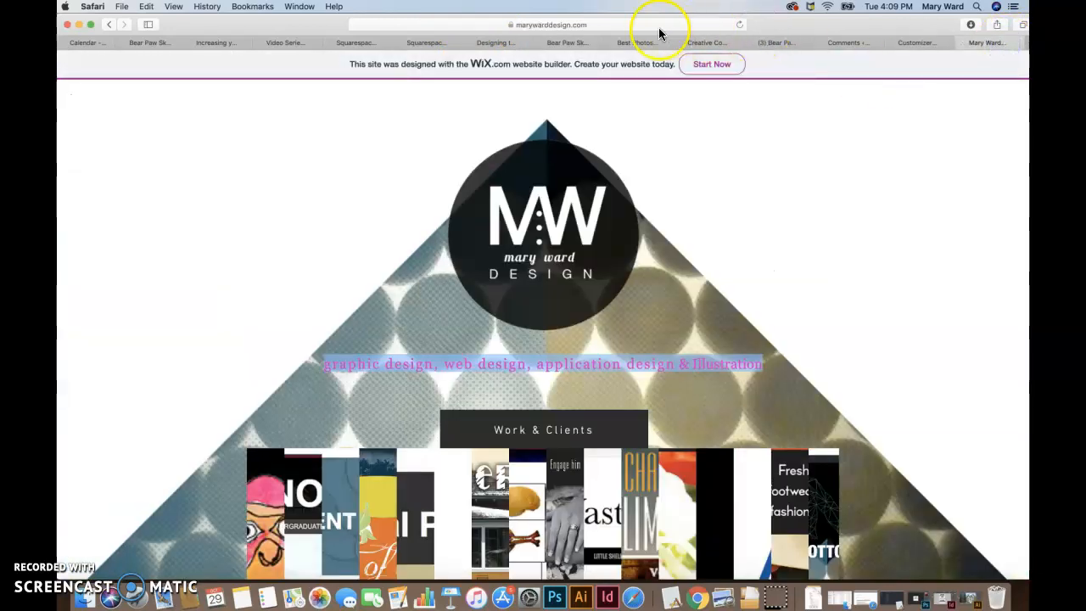
click(658, 25)
text(favicon.io)
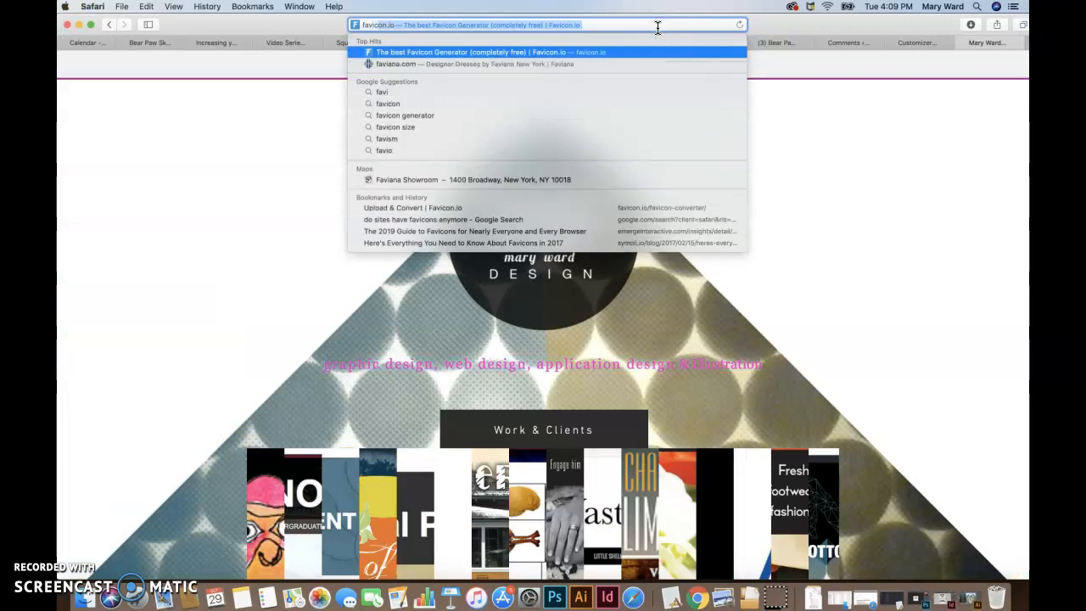
key(Return)
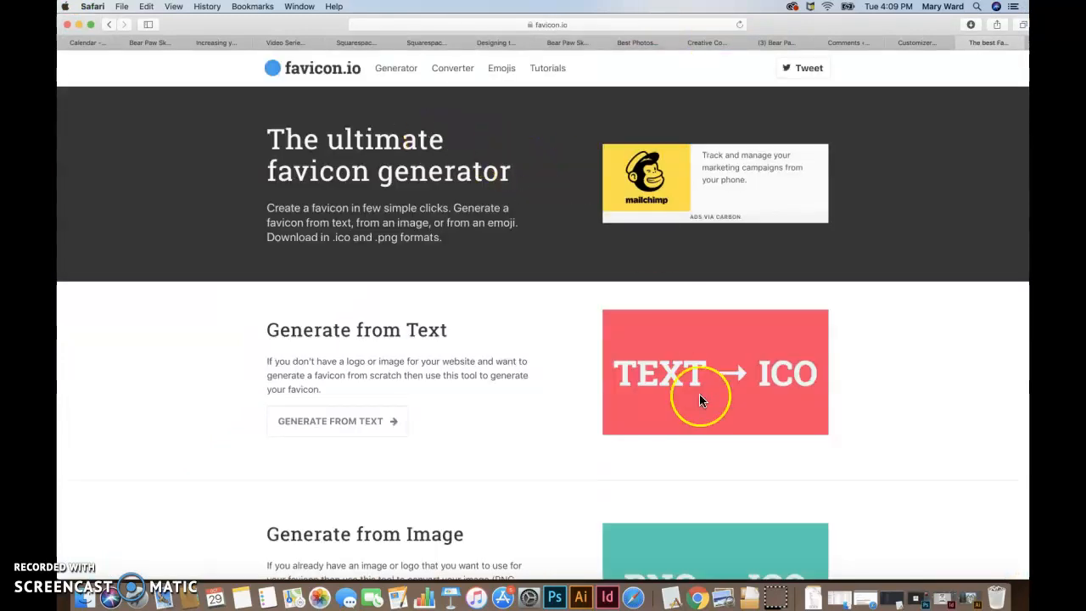
Step: Choose to generate a favicon from an image and upload the round logo PNG from the Desktop folder
scroll(651, 436, down, 2)
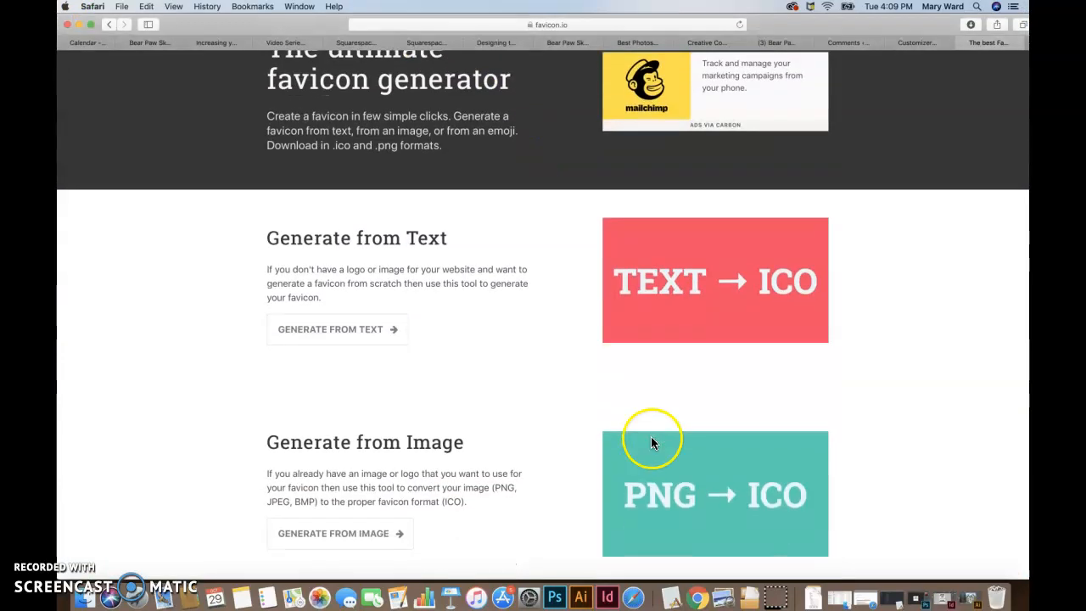
scroll(365, 454, down, 2)
click(368, 459)
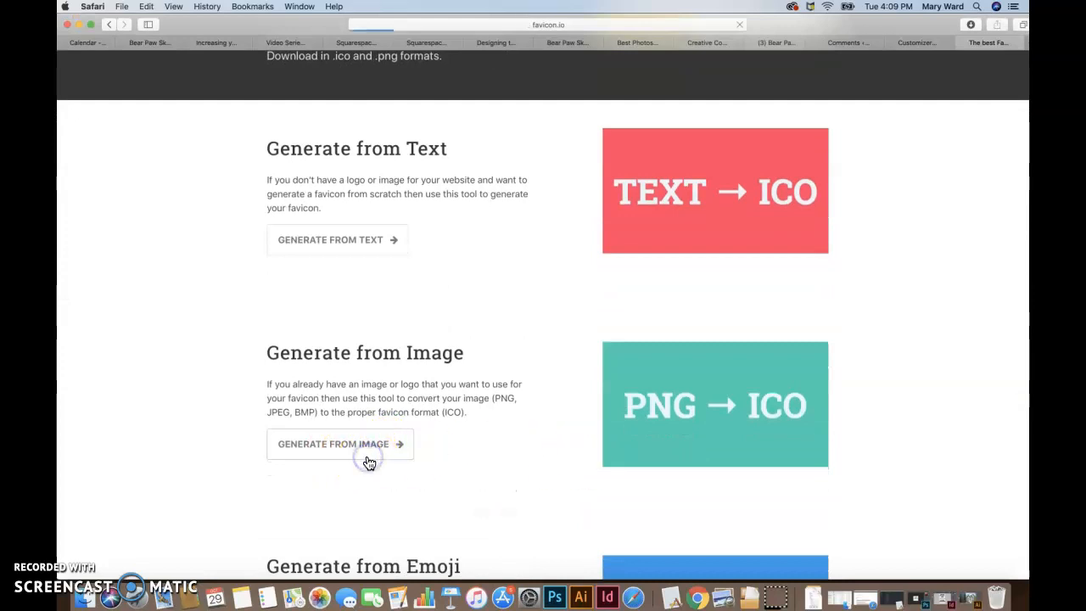
click(462, 415)
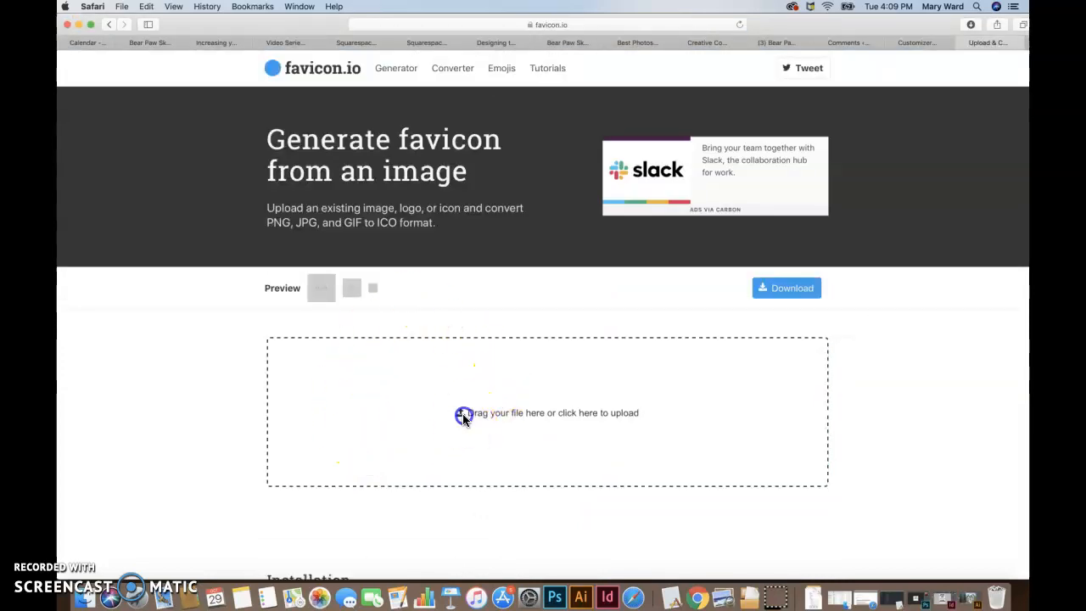
click(451, 93)
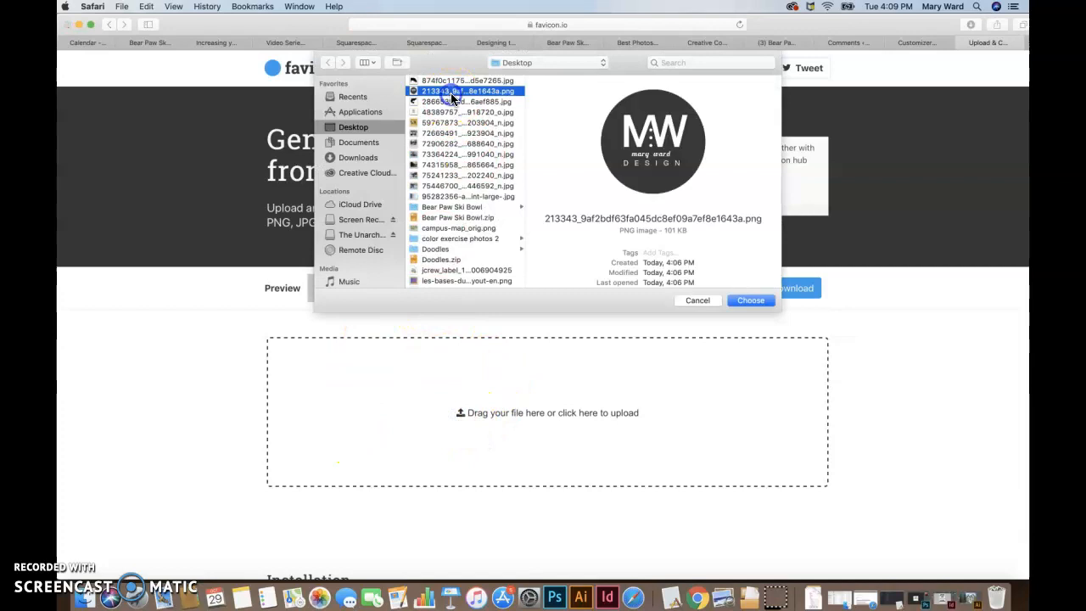
click(752, 302)
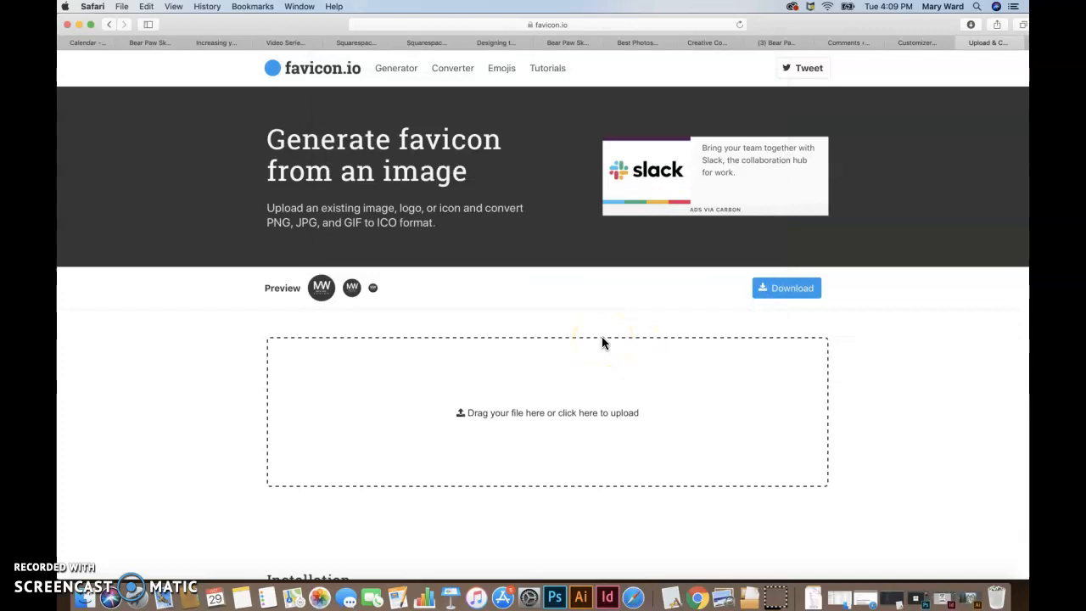
Step: Switch to Photoshop and open the round logo PNG from the Desktop folder
click(554, 598)
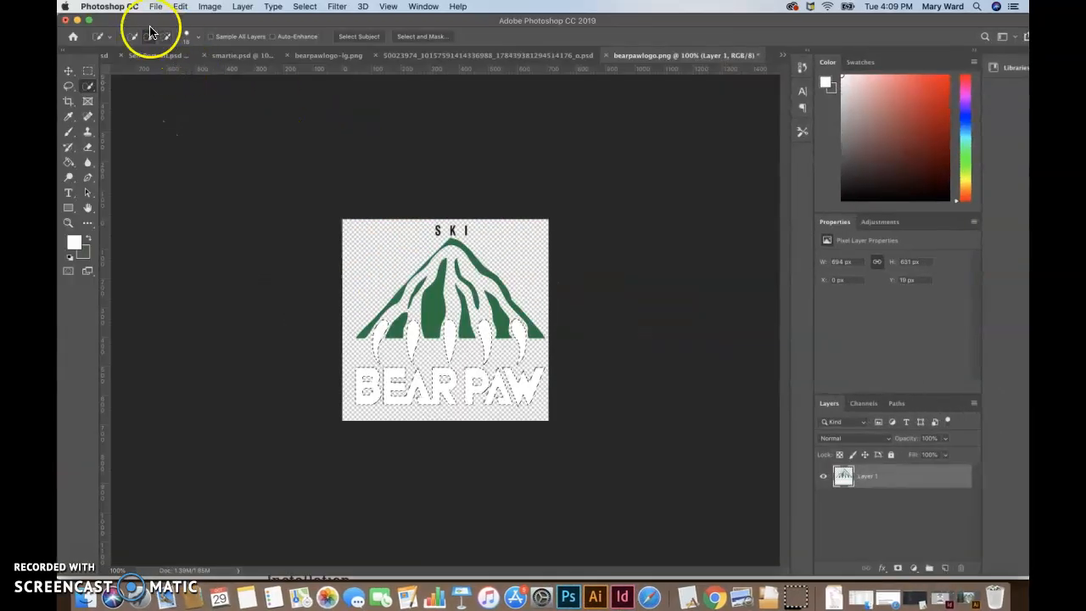
click(154, 6)
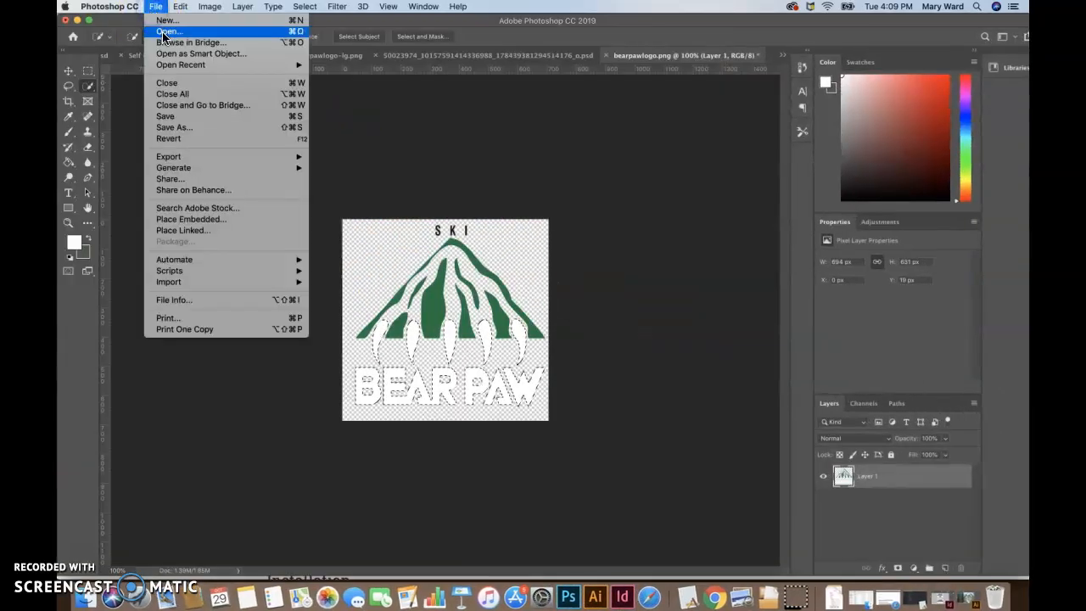
click(166, 31)
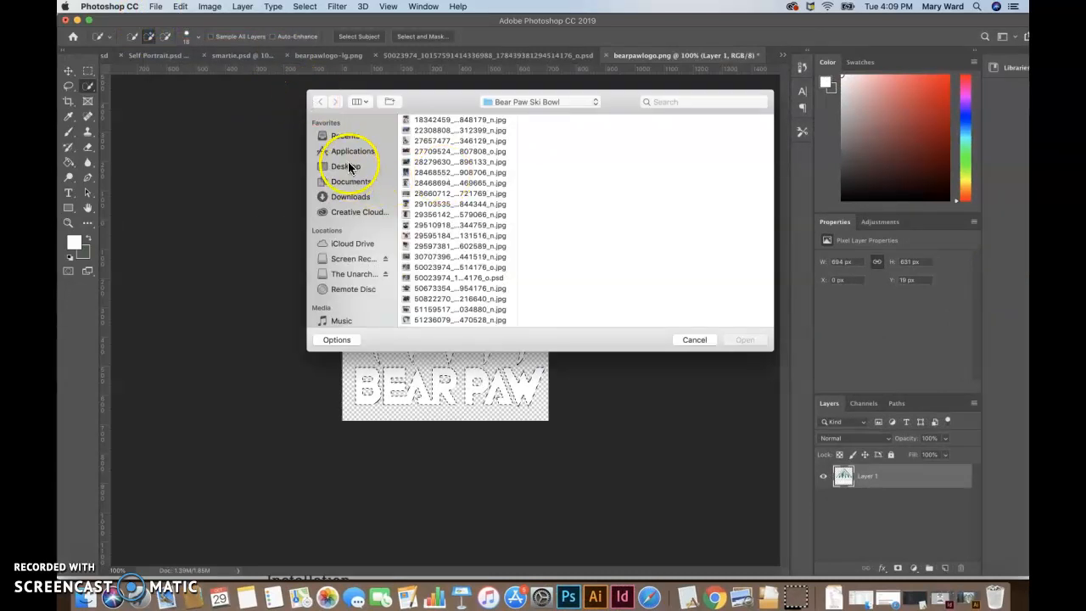
click(350, 167)
click(428, 130)
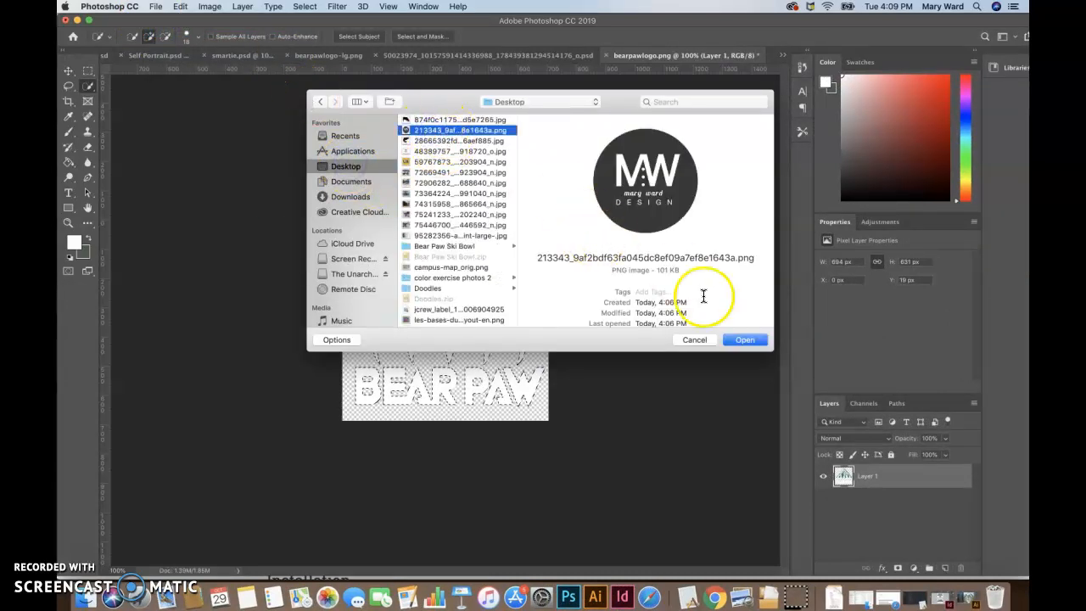
click(744, 340)
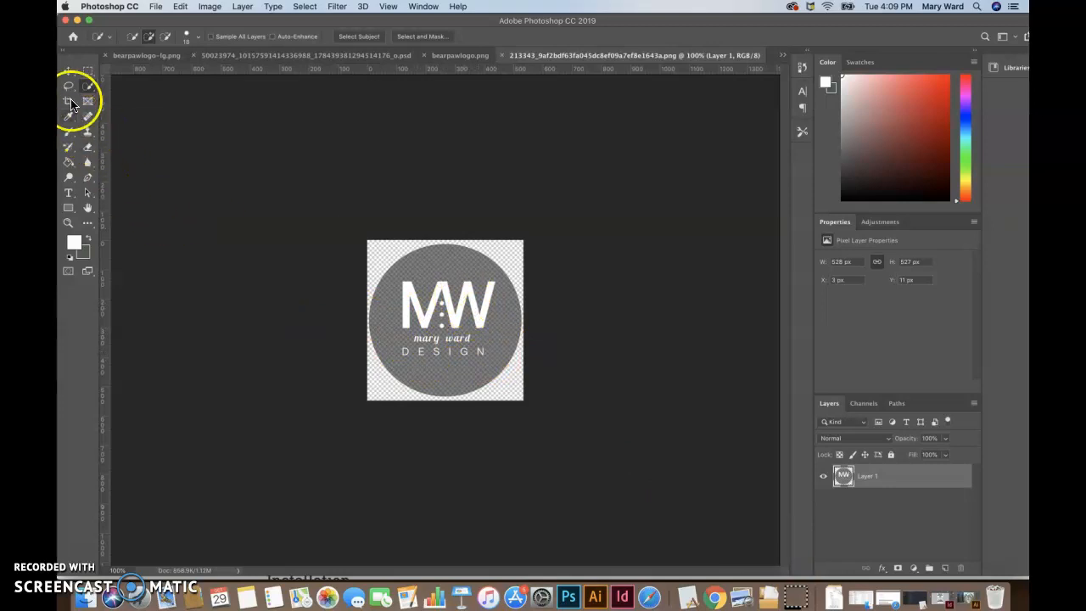
Step: Draw a rectangular marquee selection about 357 by 302 px around the logo's lettering
click(87, 71)
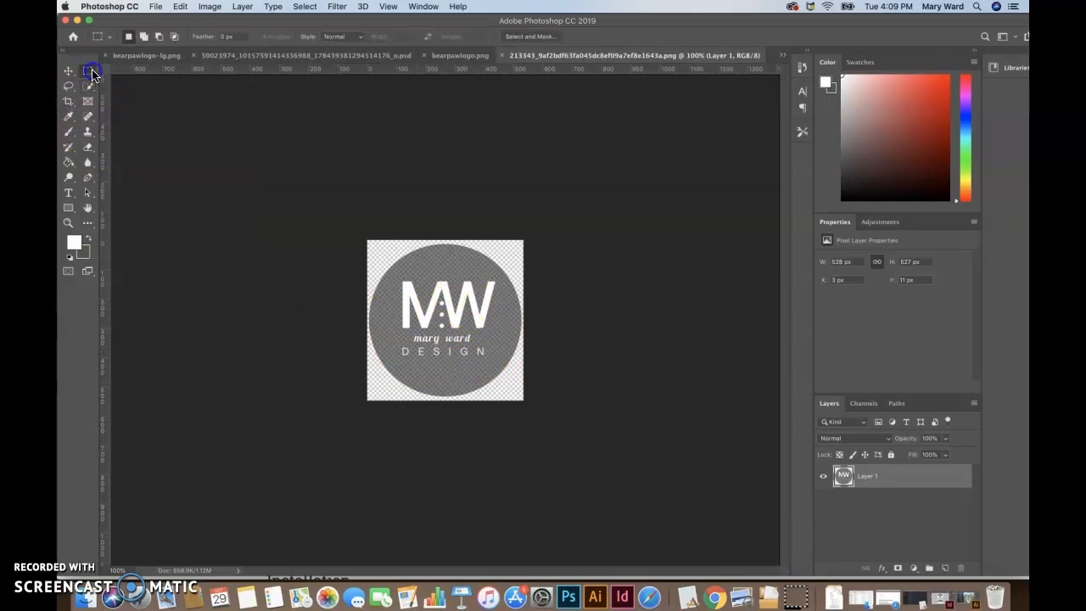
drag(445, 301, 501, 357)
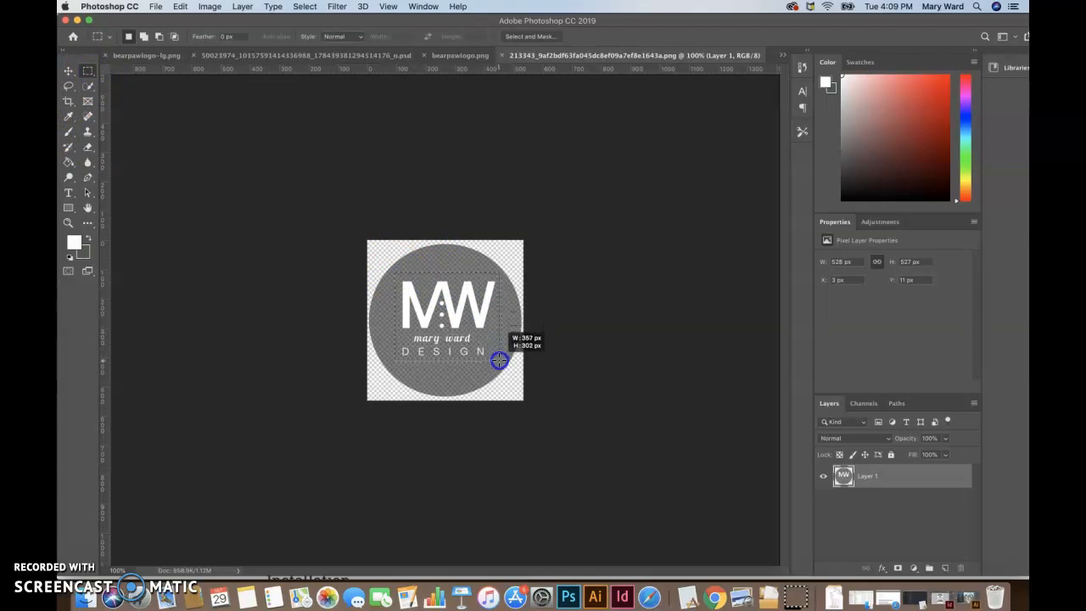
drag(498, 360, 498, 360)
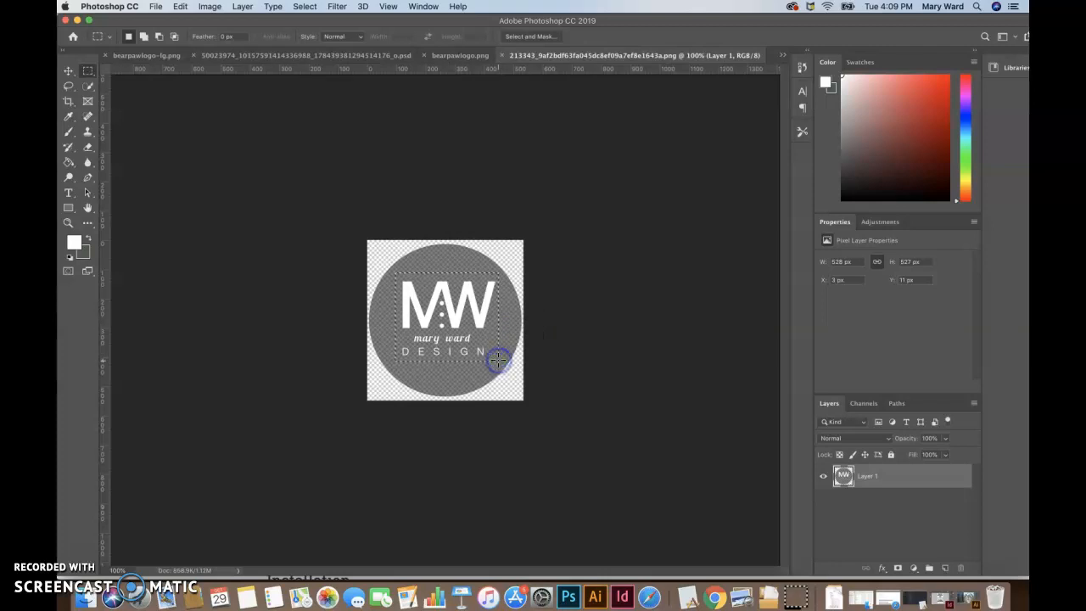
Step: Crop the logo image from all four sides to a rectangle about 370 by 320 px around the lettering
click(69, 101)
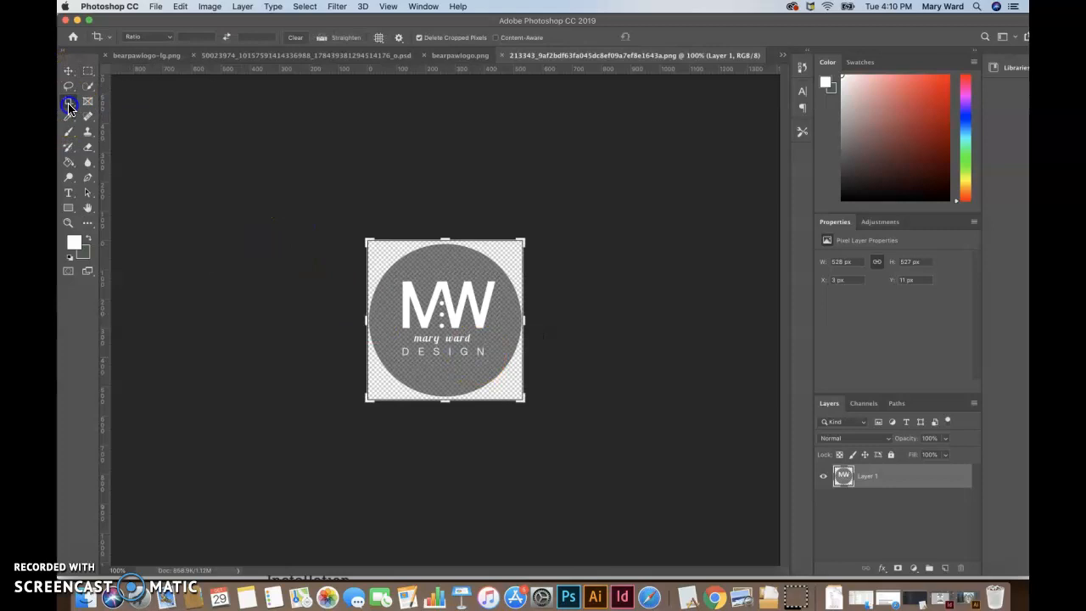
drag(445, 240, 445, 274)
drag(523, 320, 511, 318)
drag(380, 320, 391, 319)
drag(445, 384, 444, 372)
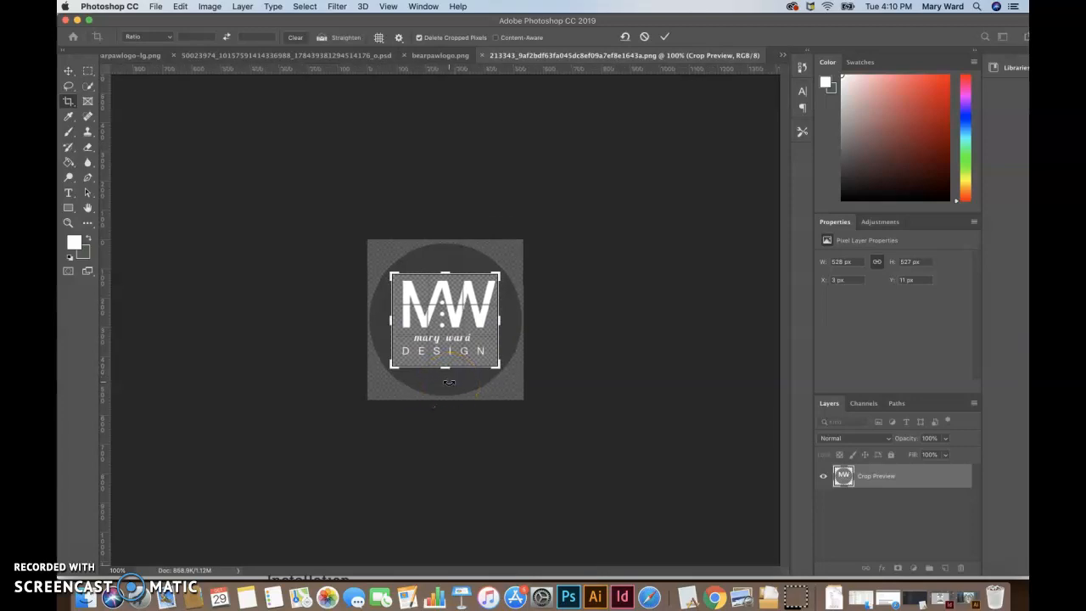
key(Return)
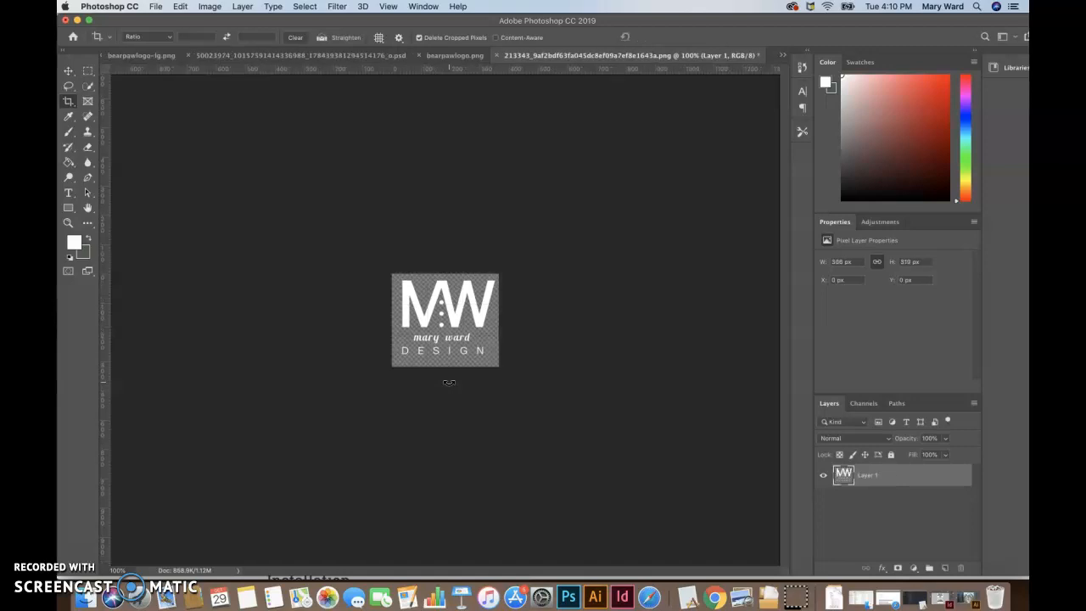
Step: Convert the cropped logo image to Grayscale mode, discarding its color information
click(210, 6)
mouse_move(218, 21)
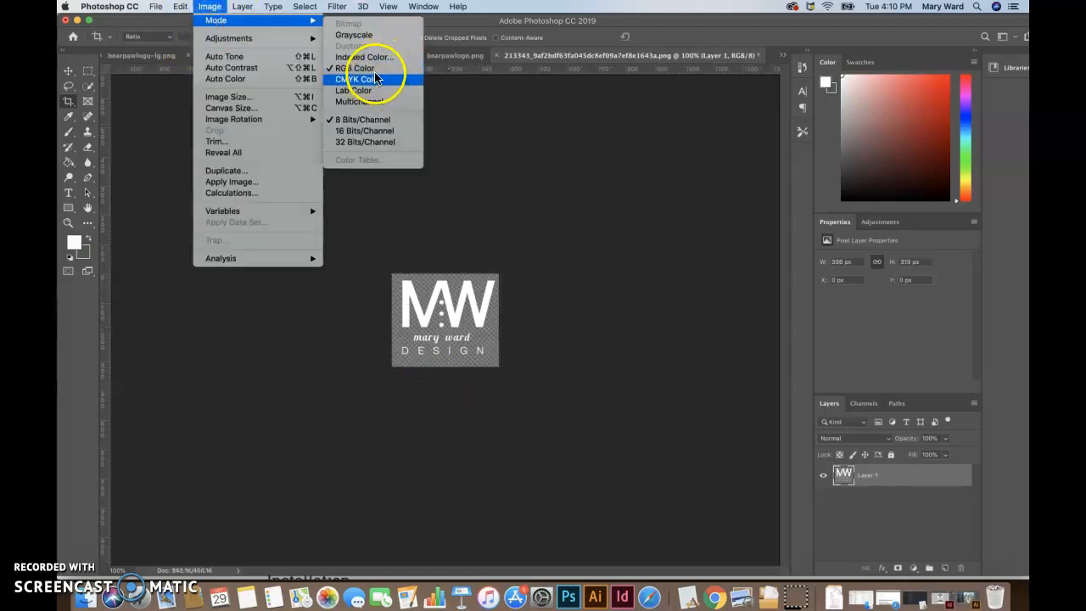
click(361, 35)
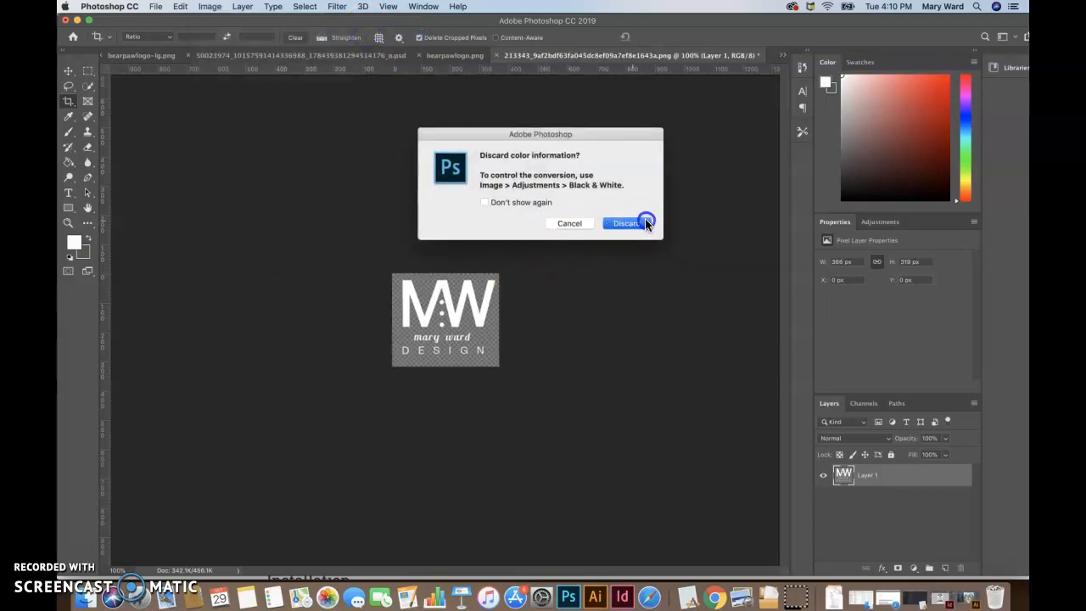
click(644, 222)
key(super+l)
drag(684, 270, 715, 272)
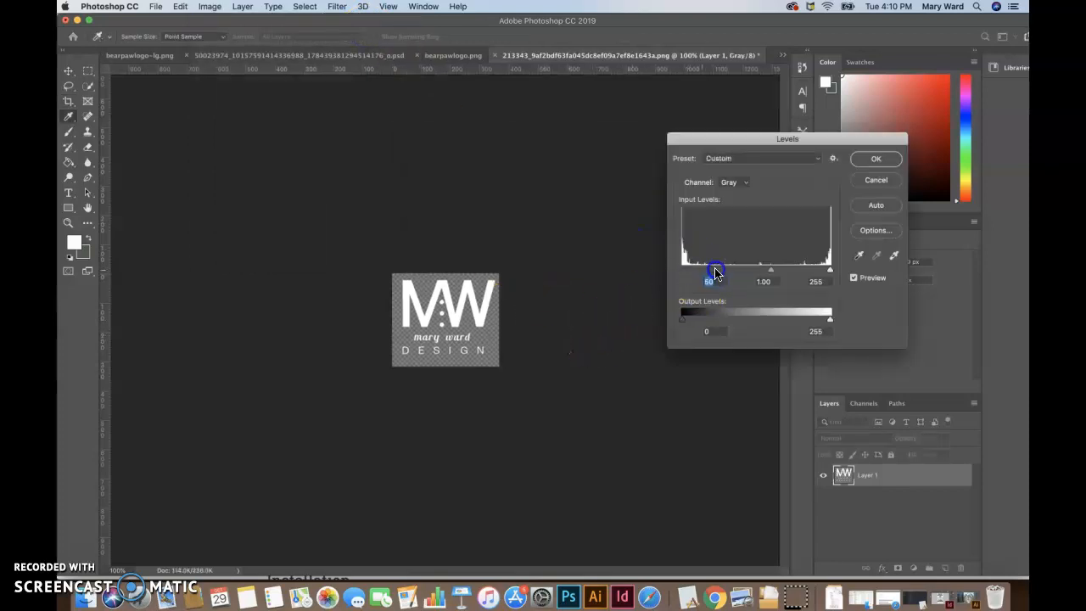
click(874, 176)
key(c)
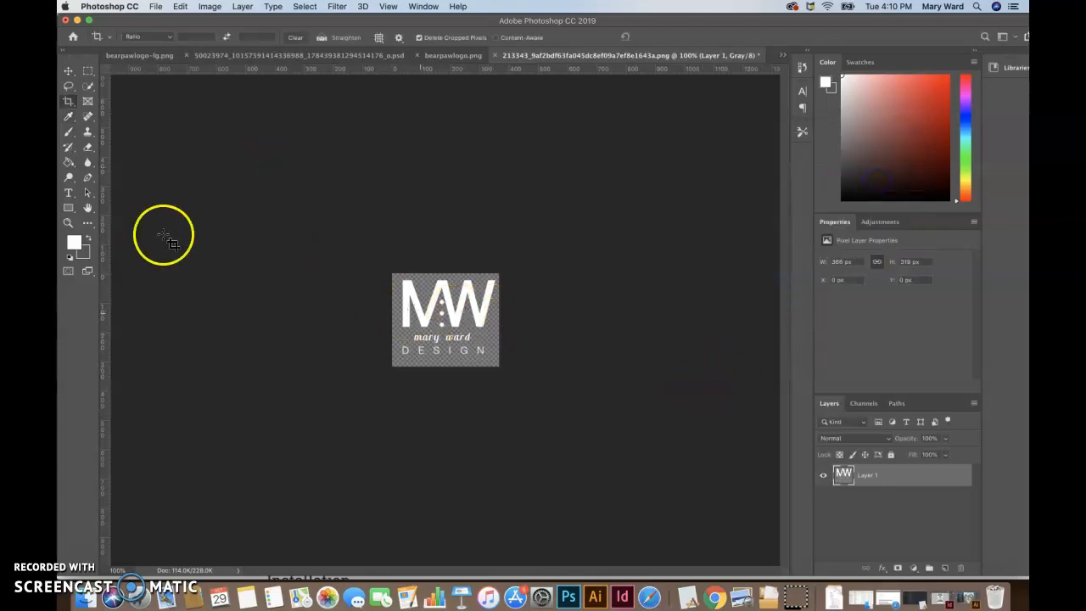
Step: Add a new layer filled with black at 80% opacity and place it beneath the logo layer
click(89, 87)
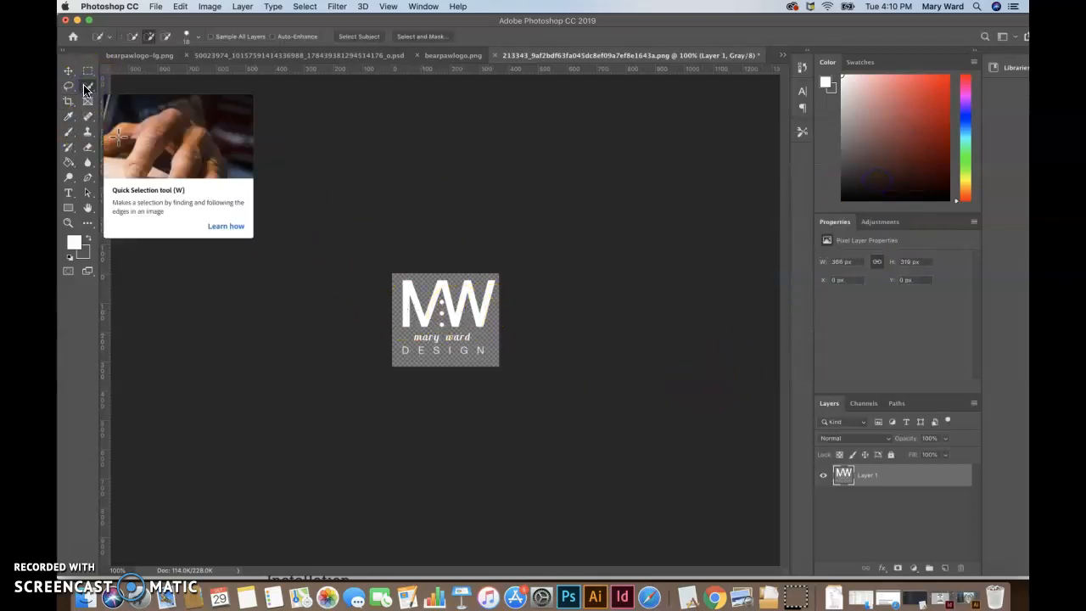
click(944, 567)
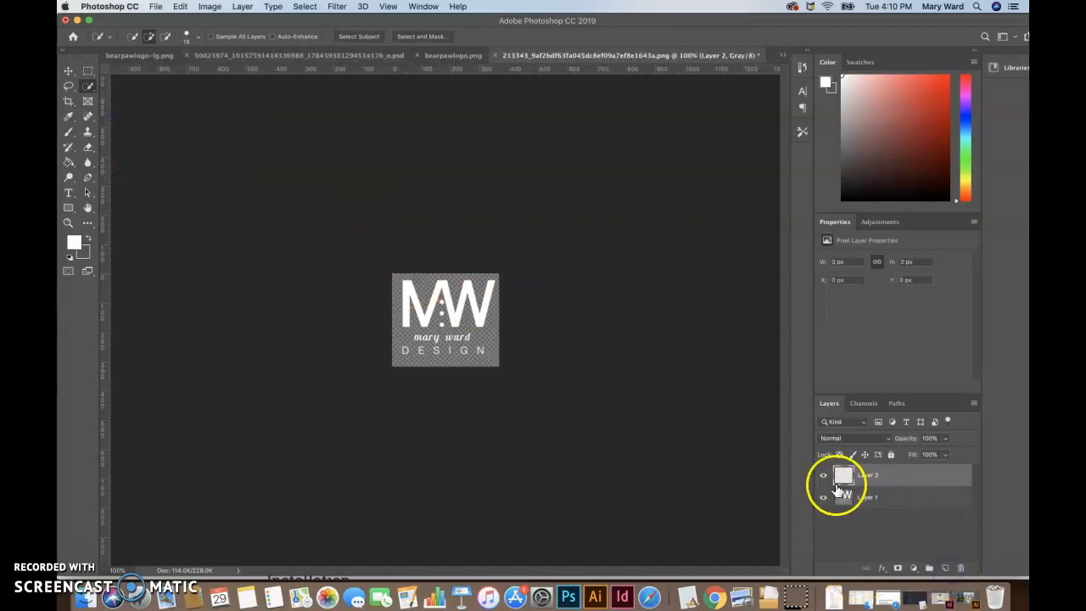
click(180, 7)
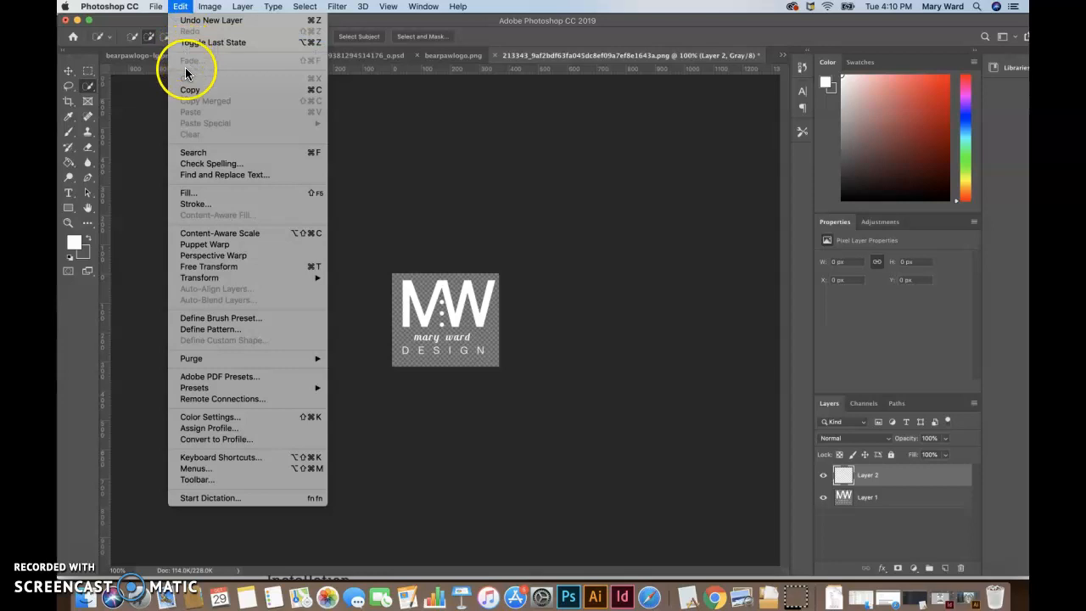
click(195, 192)
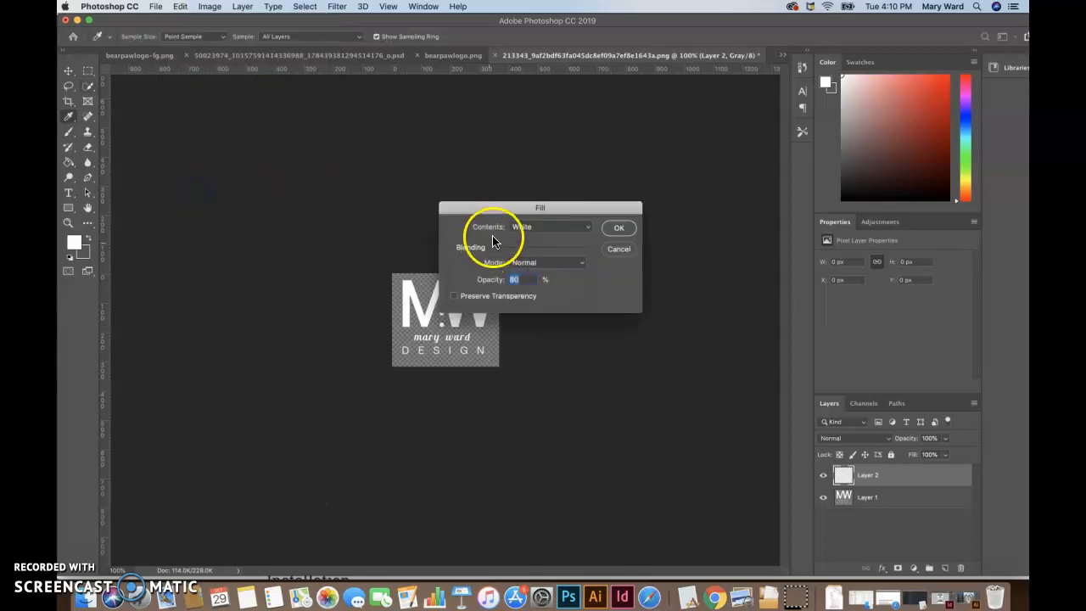
click(534, 227)
click(533, 208)
click(617, 230)
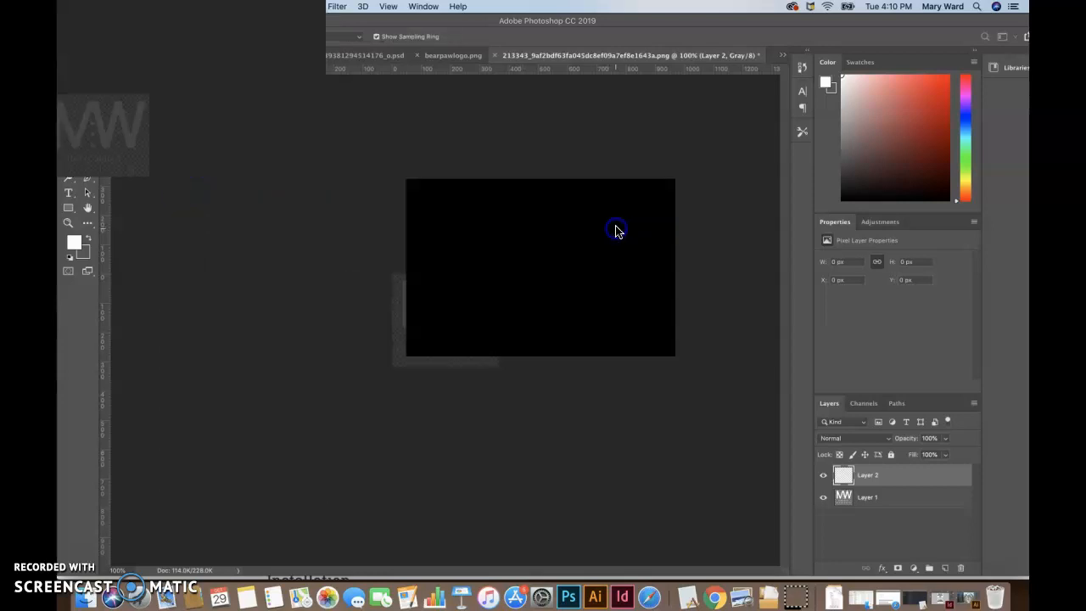
drag(882, 480, 882, 507)
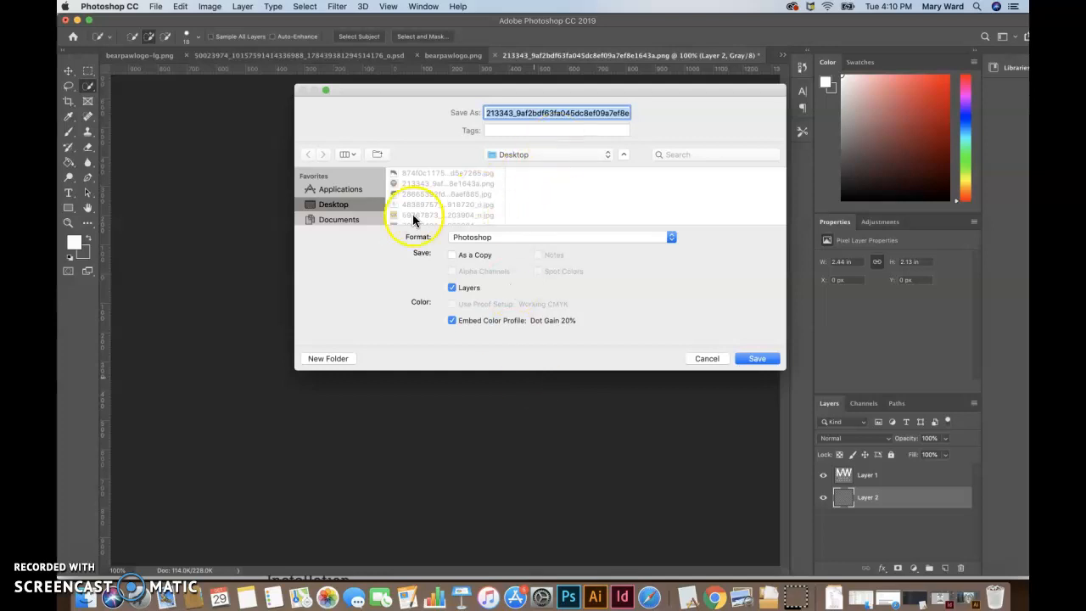
Step: Create a new folder on the Desktop named after the designer's business while saving the image
click(329, 358)
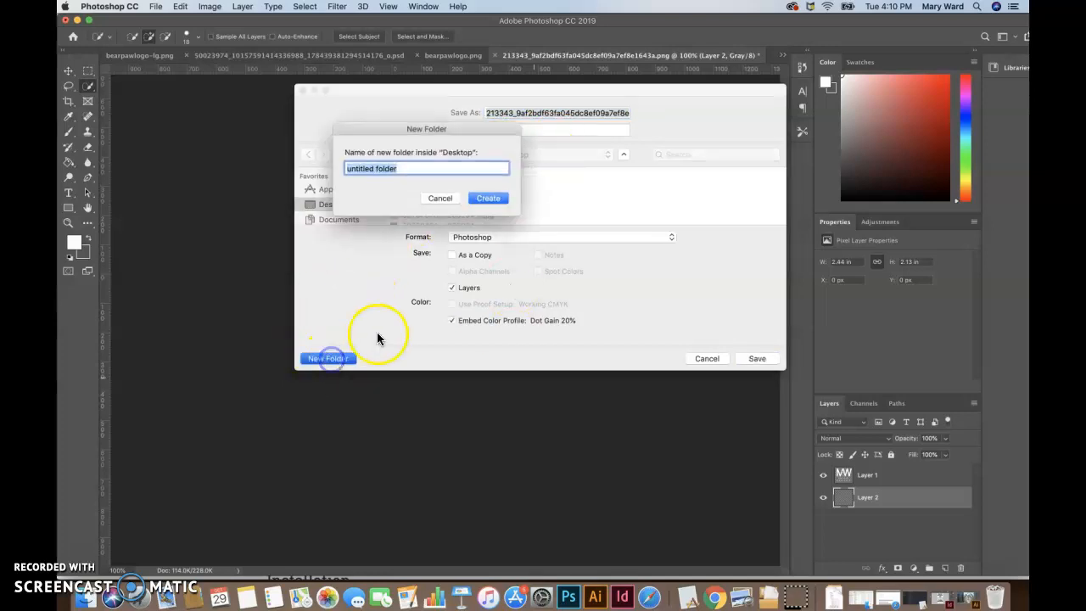
text(Mary Ward Design)
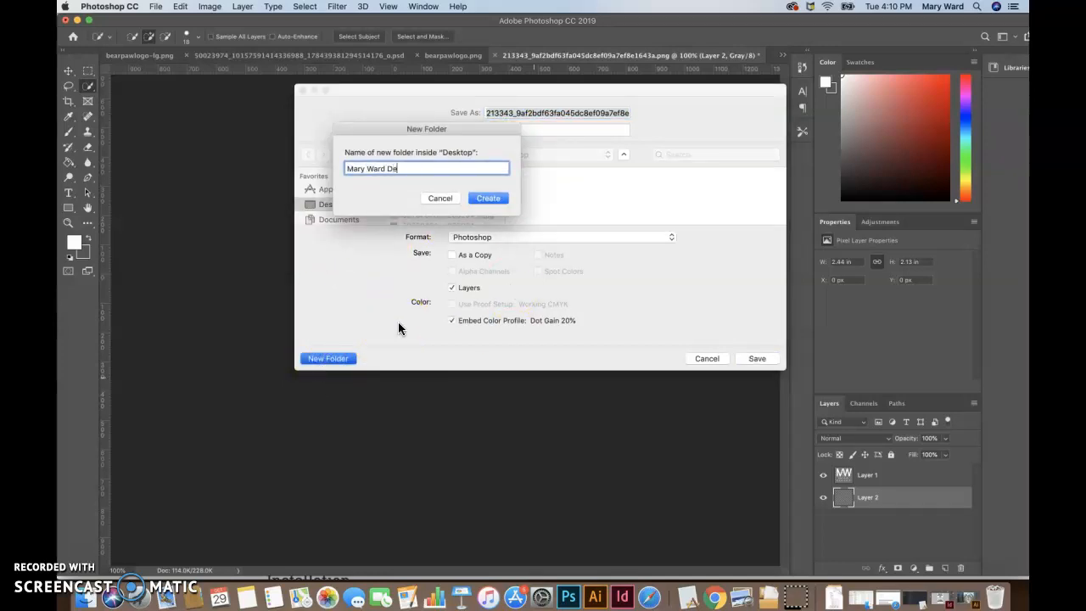
click(488, 198)
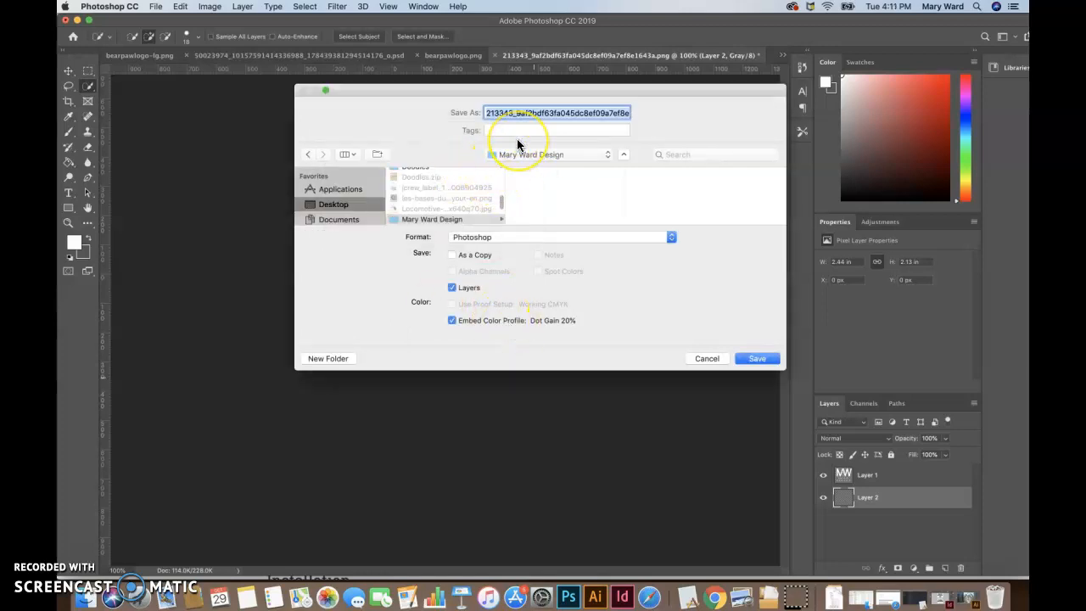
Step: Save the image as FaviconImg in PNG format in the new business folder, accepting the PNG options
text(FaviconImg.psd)
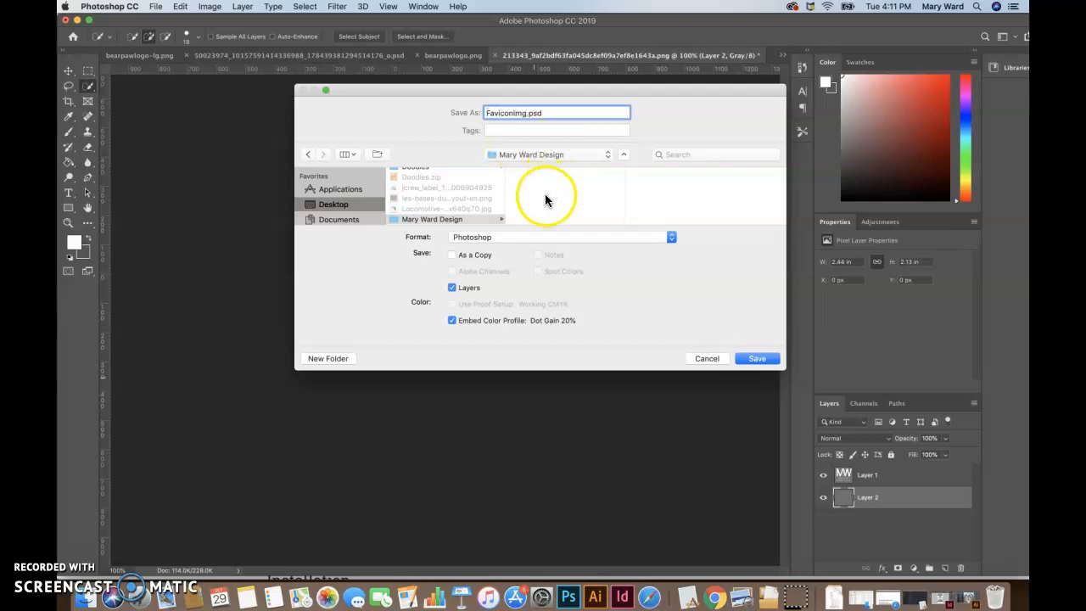
click(517, 237)
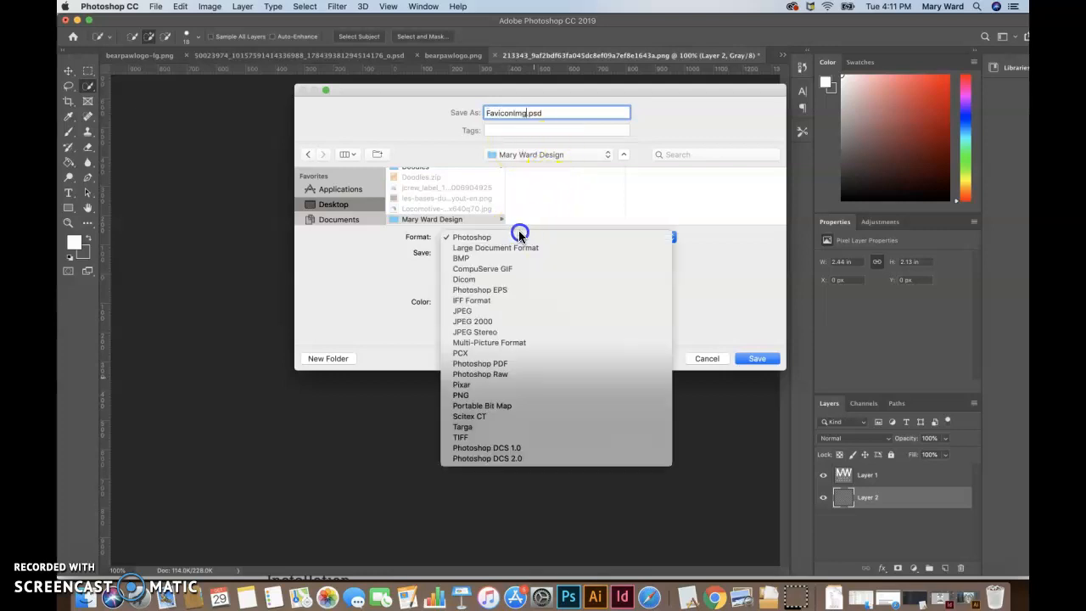
click(507, 395)
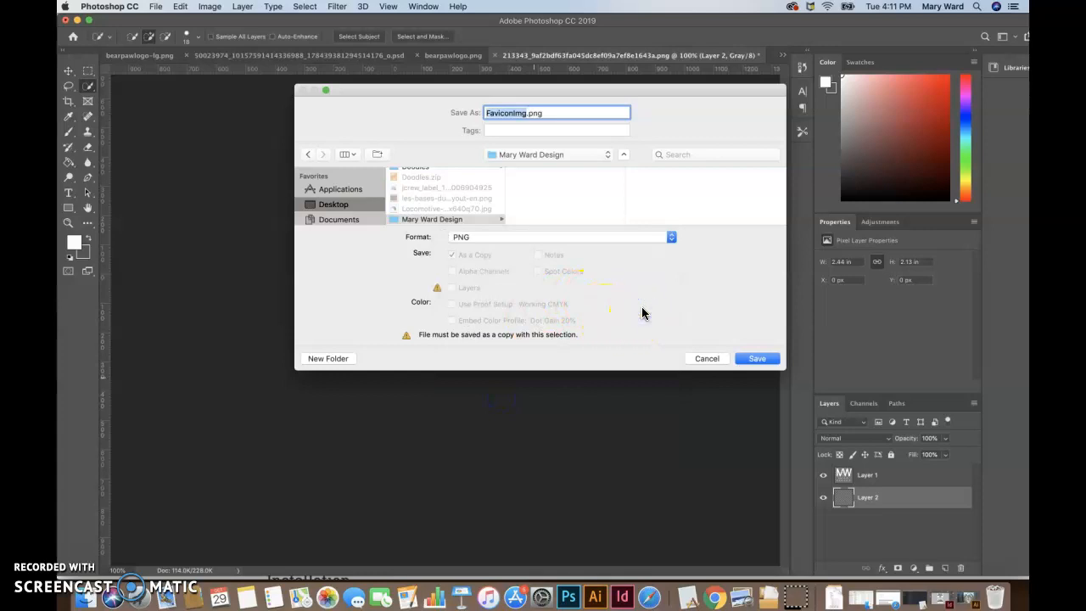
click(757, 359)
click(614, 256)
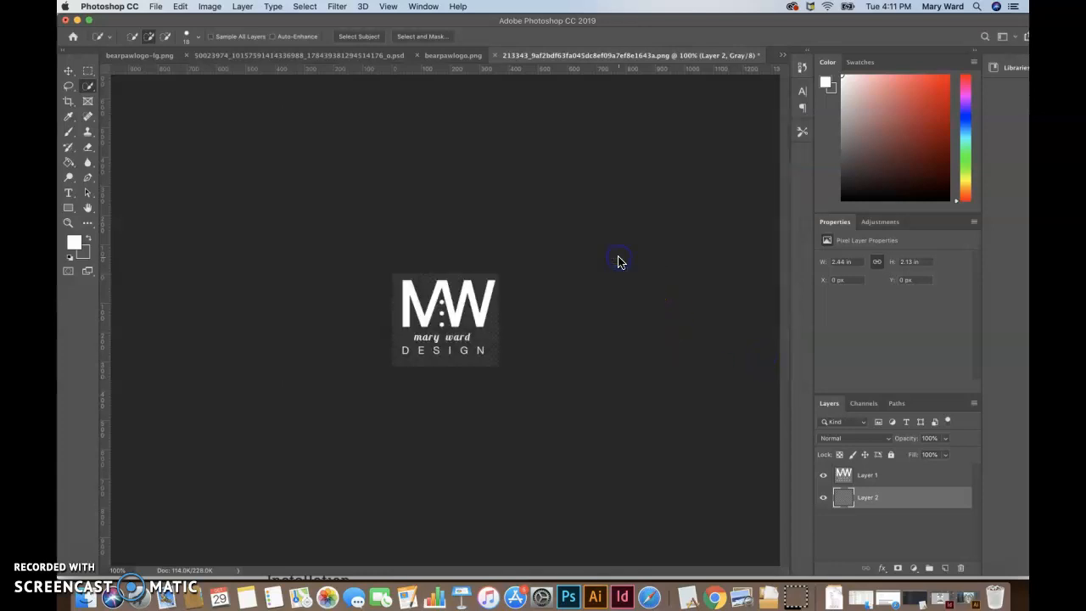
Step: Switch to Safari, upload FaviconImg.png from the business folder to favicon.io and download the generated favicon package
click(648, 598)
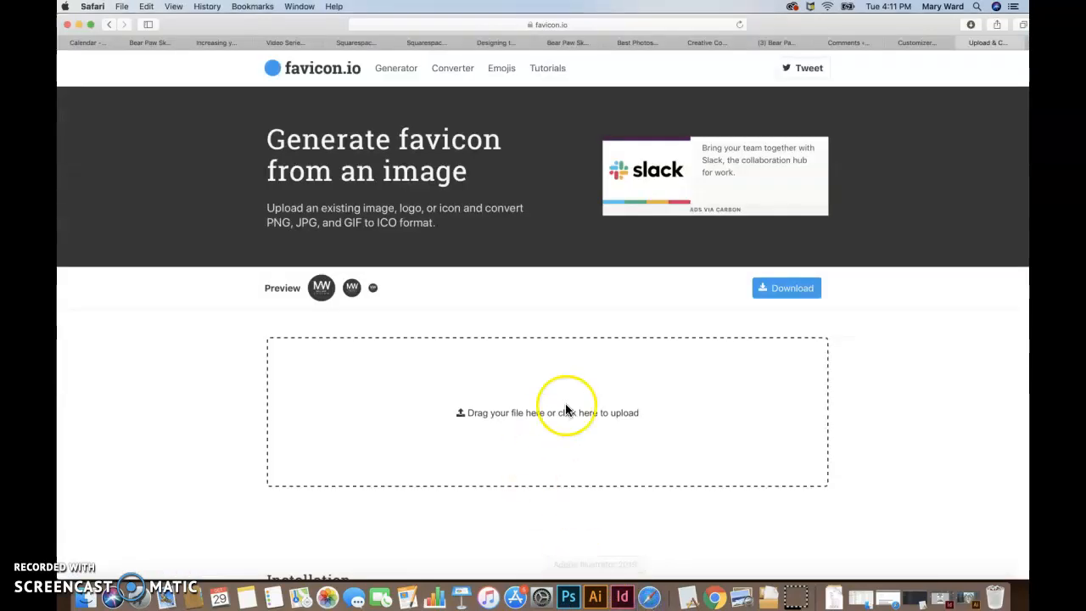
click(460, 414)
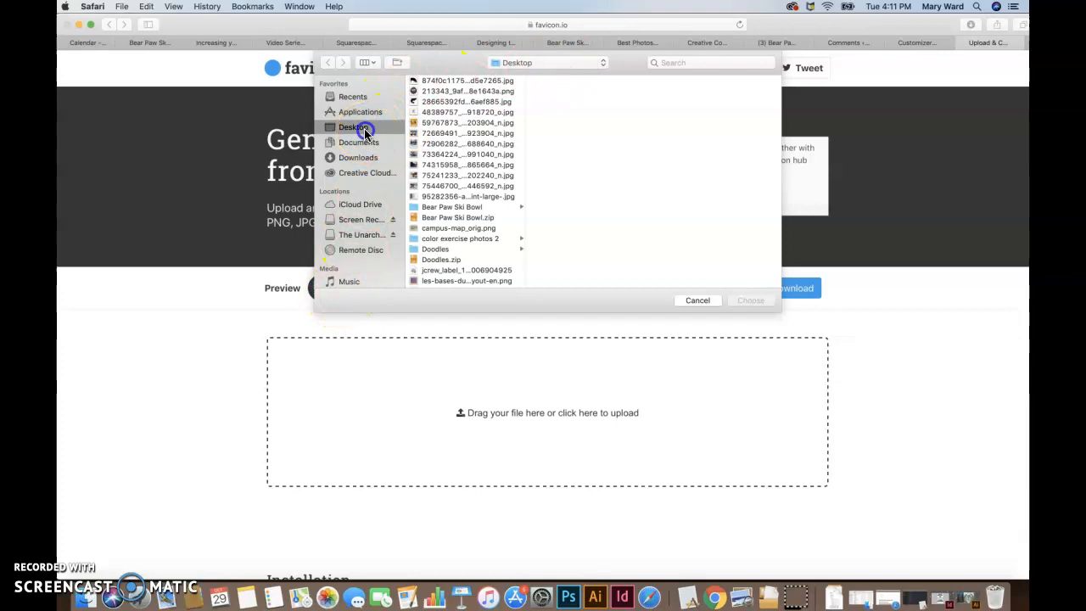
scroll(432, 246, down, 3)
click(437, 216)
click(582, 80)
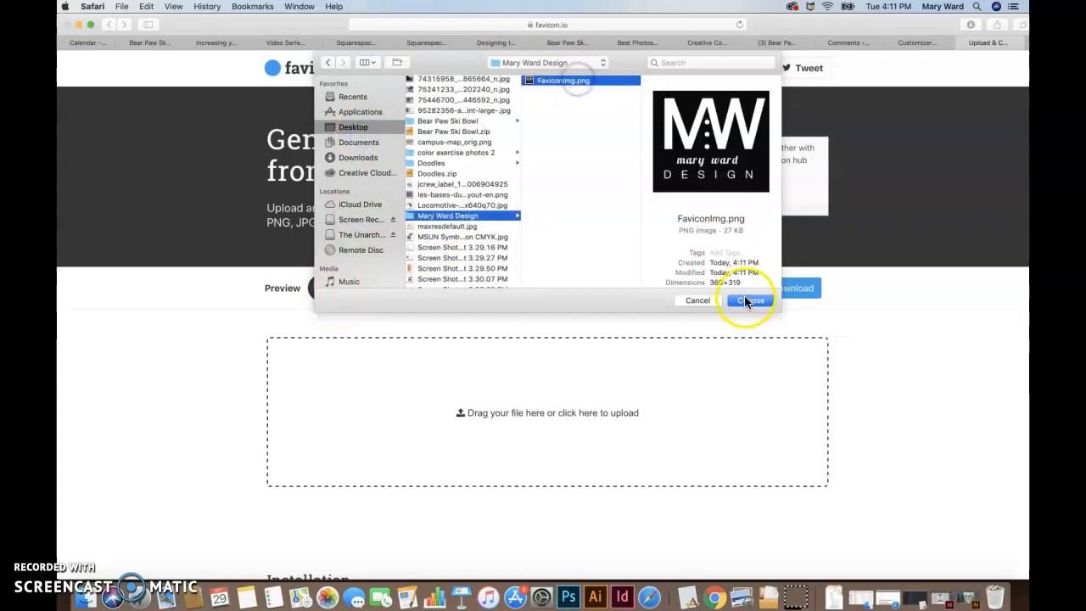
click(750, 301)
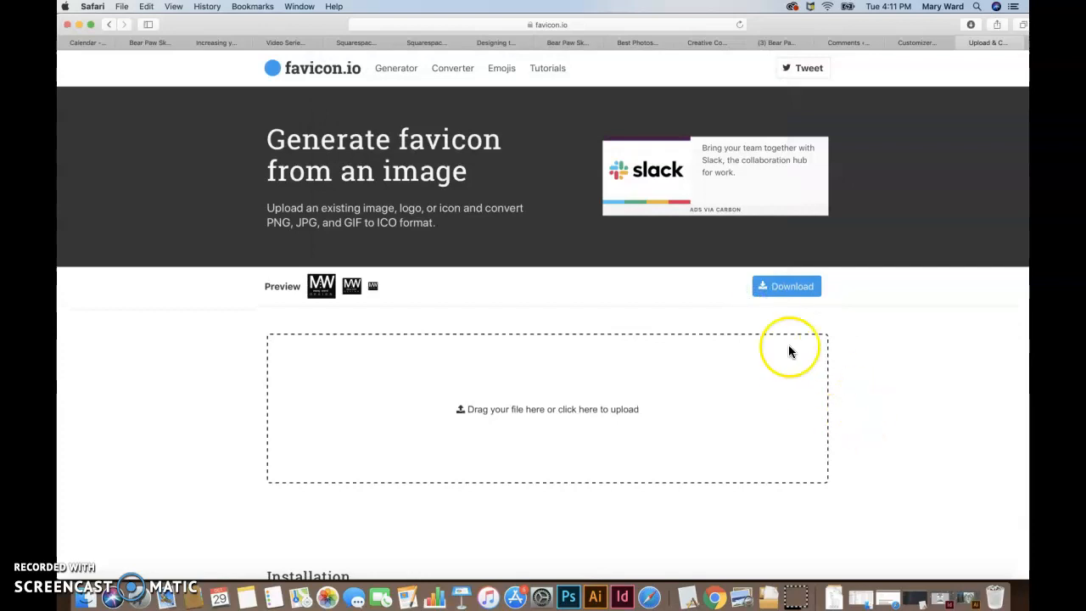
click(787, 290)
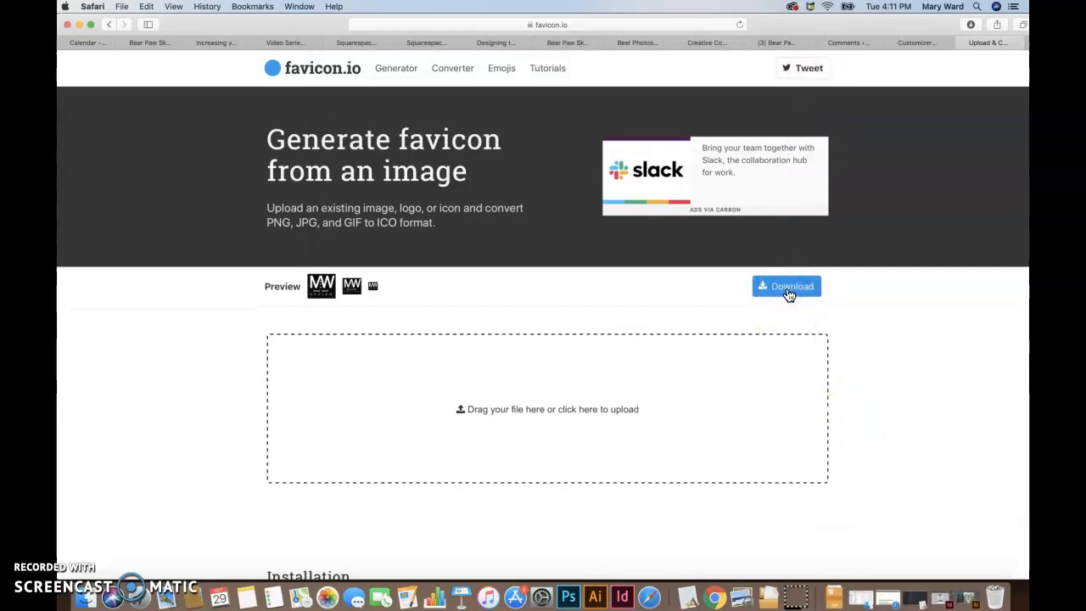
Step: Clear the Safari, Photoshop, Chrome and remaining document windows away to reach the desktop
click(79, 25)
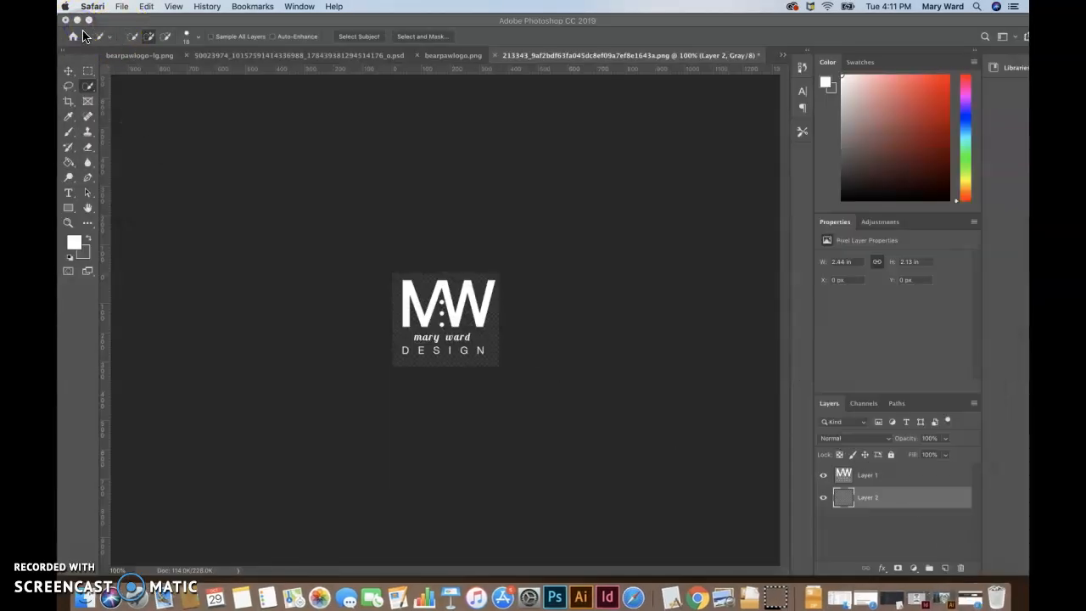
click(82, 28)
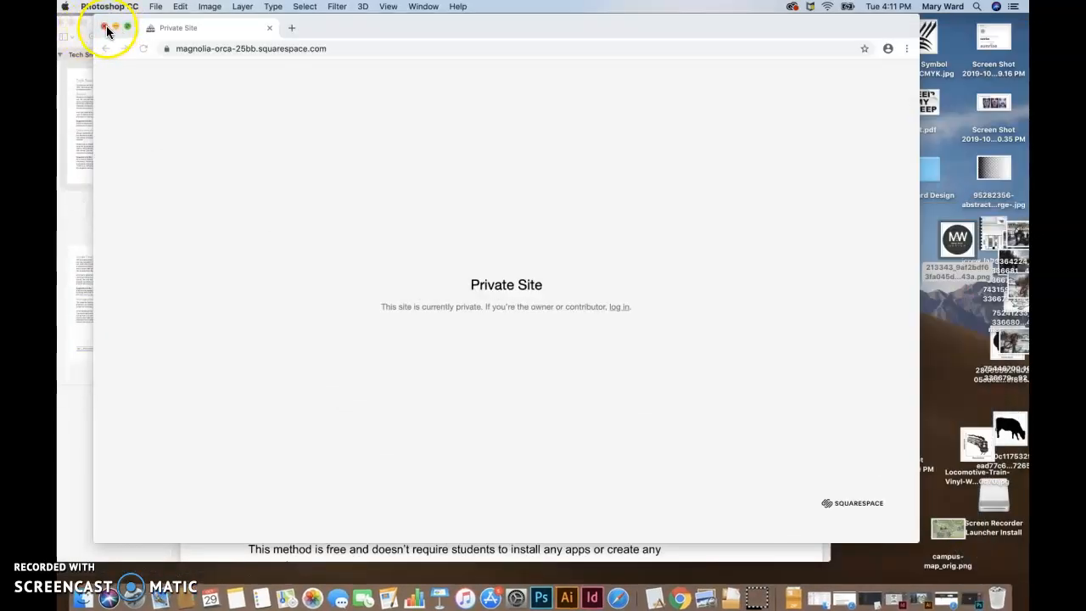
click(103, 28)
click(68, 22)
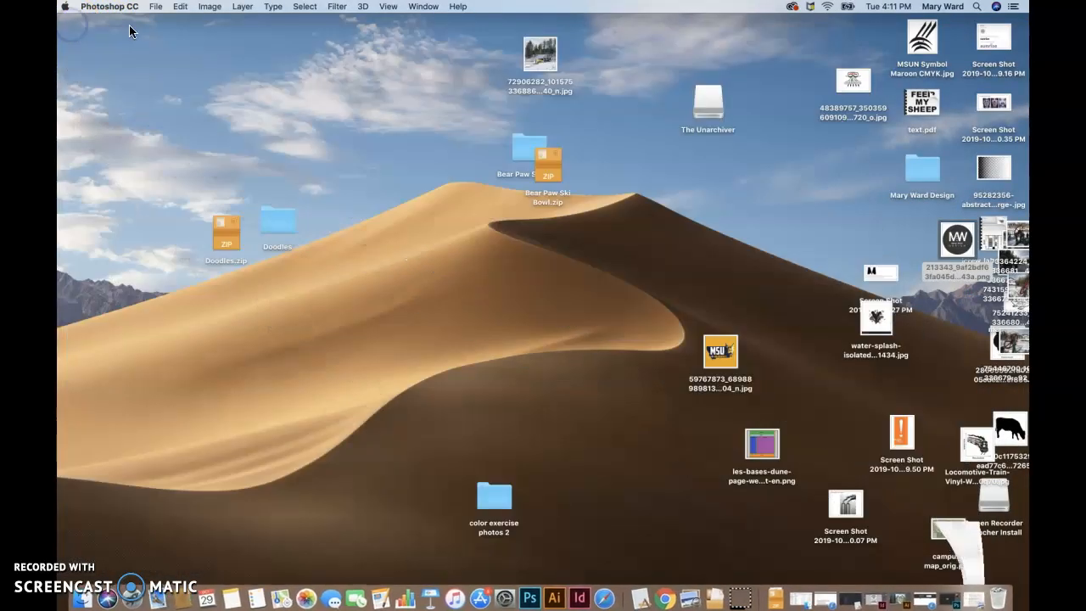
click(470, 231)
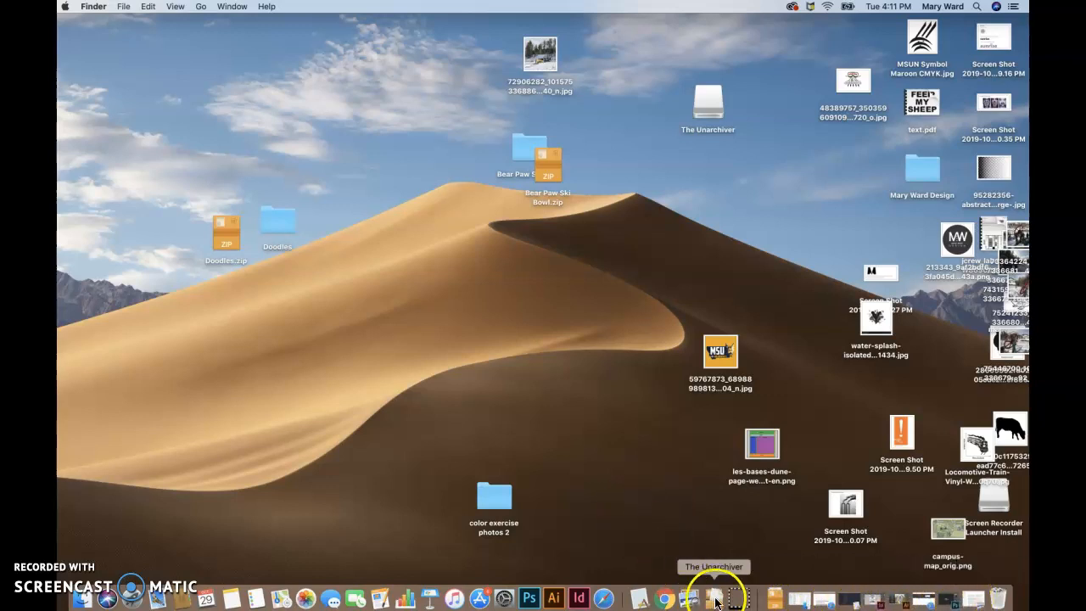
Step: Open the Downloads folder in Finder and move favicon_io-3.zip into the business folder on the Desktop
click(774, 602)
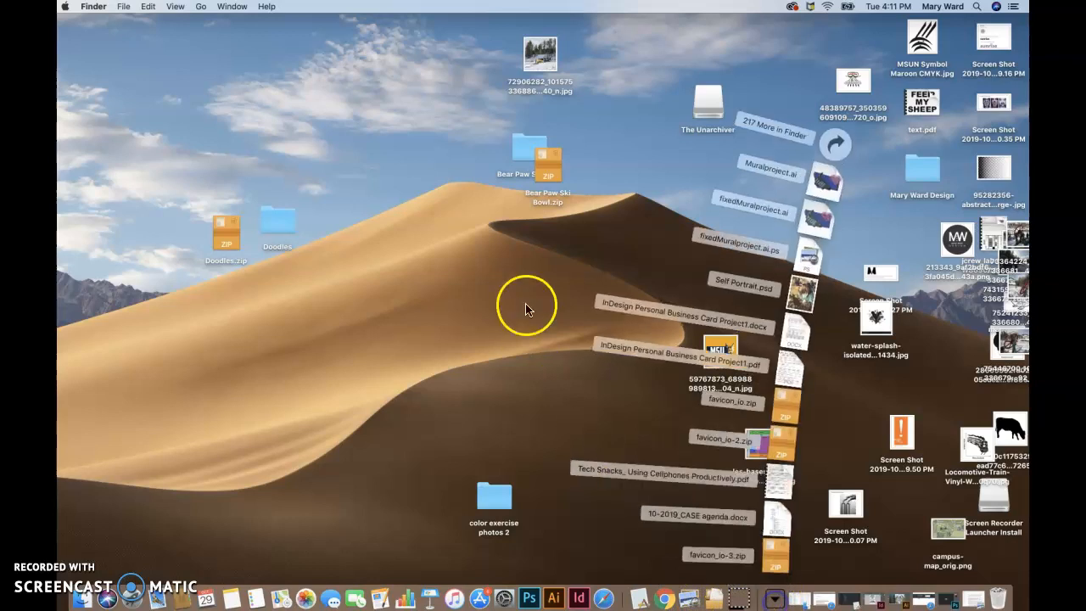
click(823, 156)
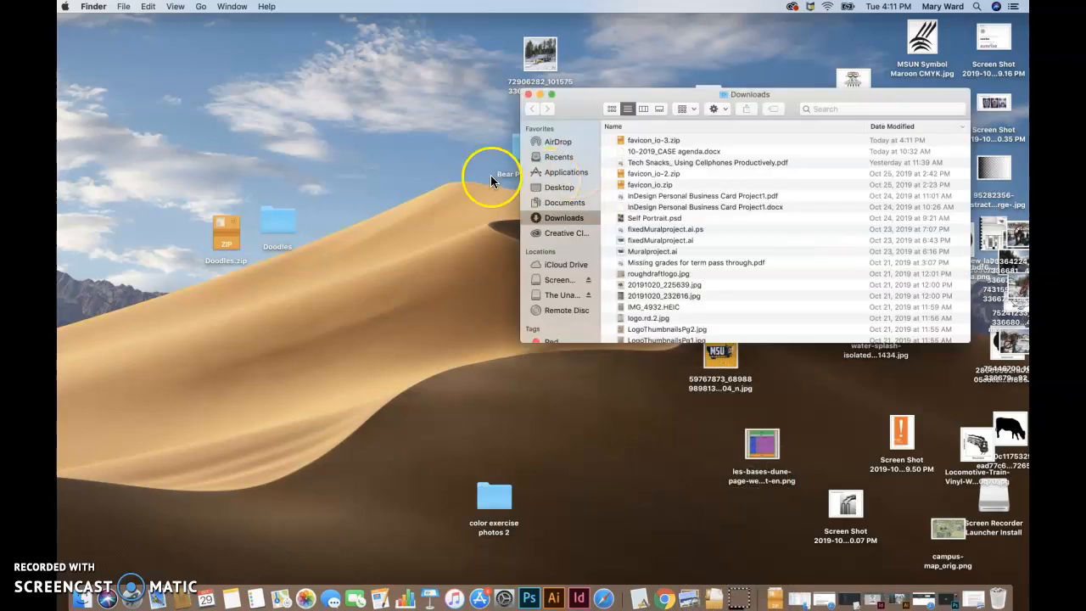
drag(620, 105, 464, 140)
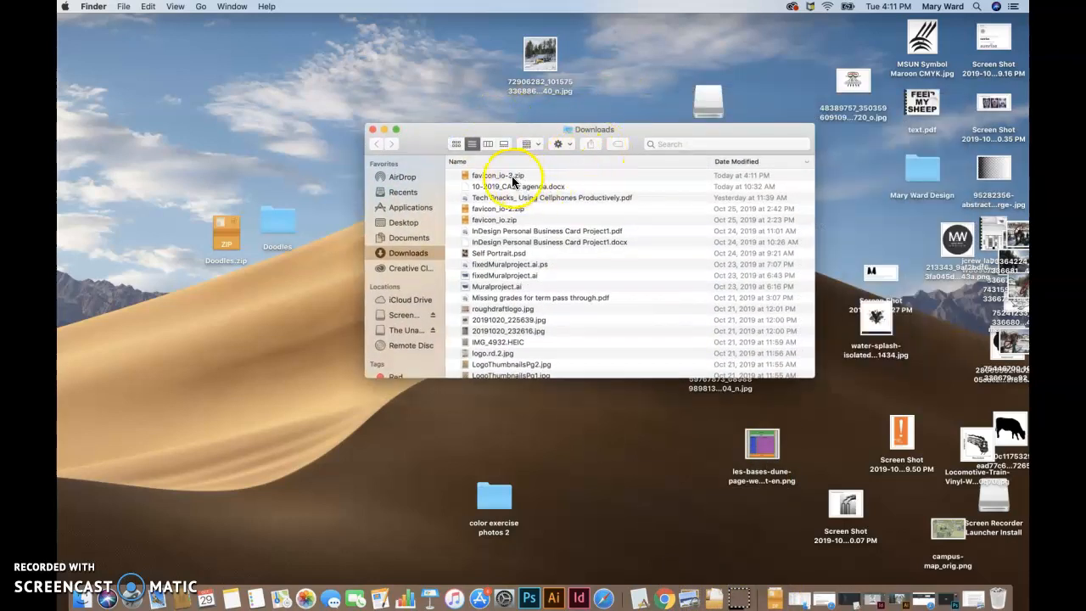
double_click(924, 172)
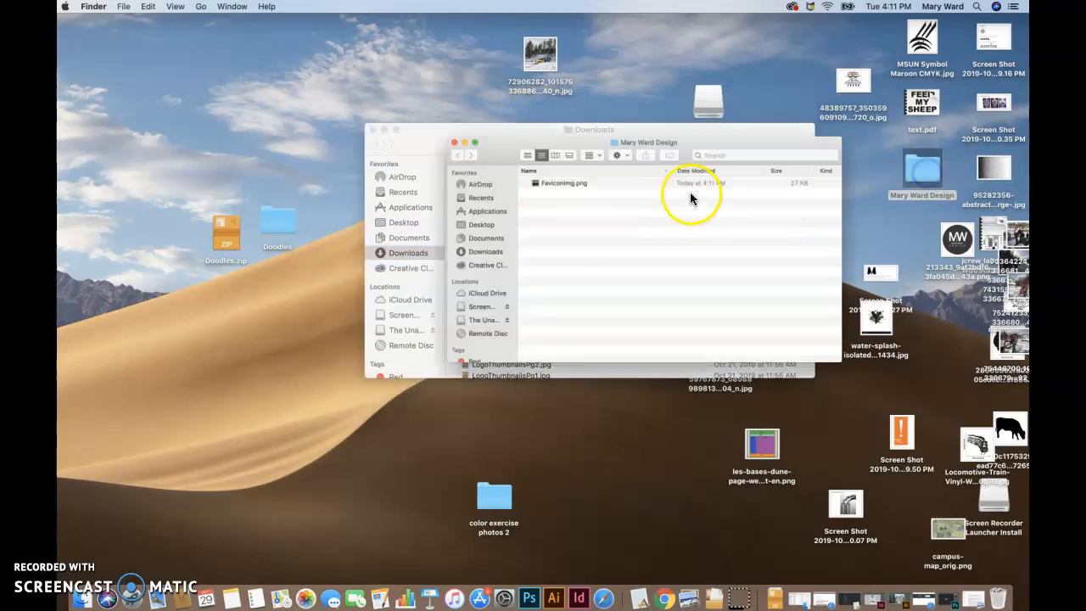
drag(509, 139, 506, 348)
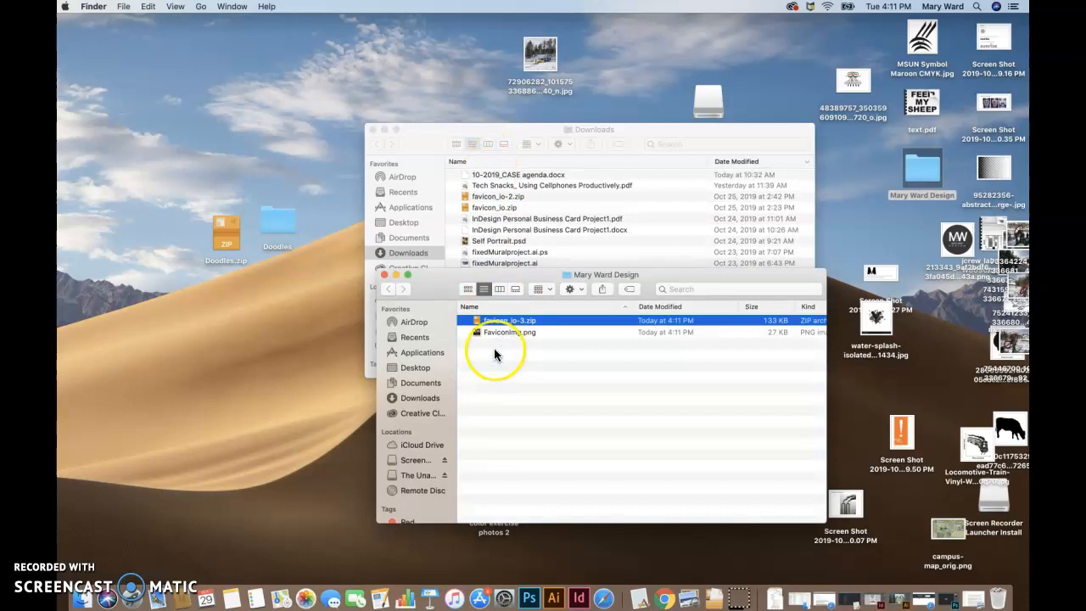
Step: Extract favicon_io-3.zip in the business folder and move the original archive to the Trash
double_click(474, 328)
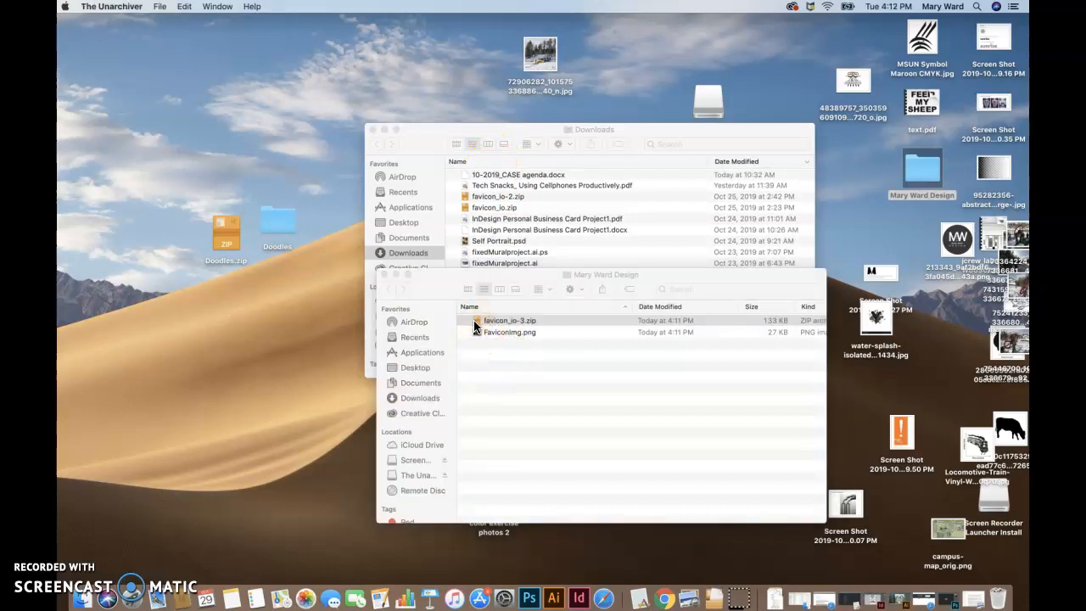
drag(483, 334, 997, 600)
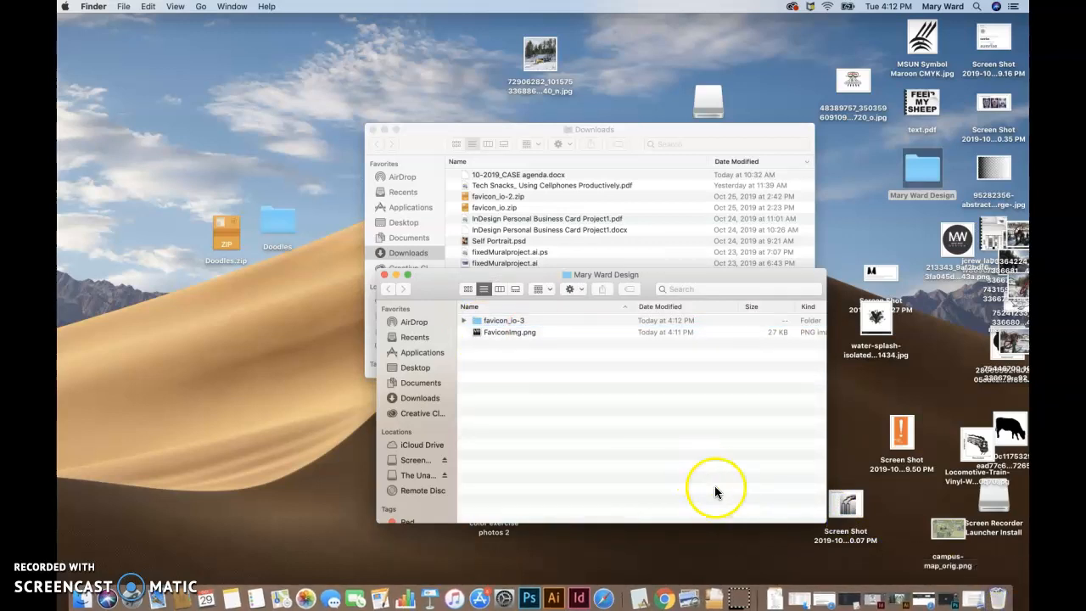
Step: Expand the extracted favicon_io-3 folder and select android-chrome-512x512.png
click(472, 320)
click(463, 320)
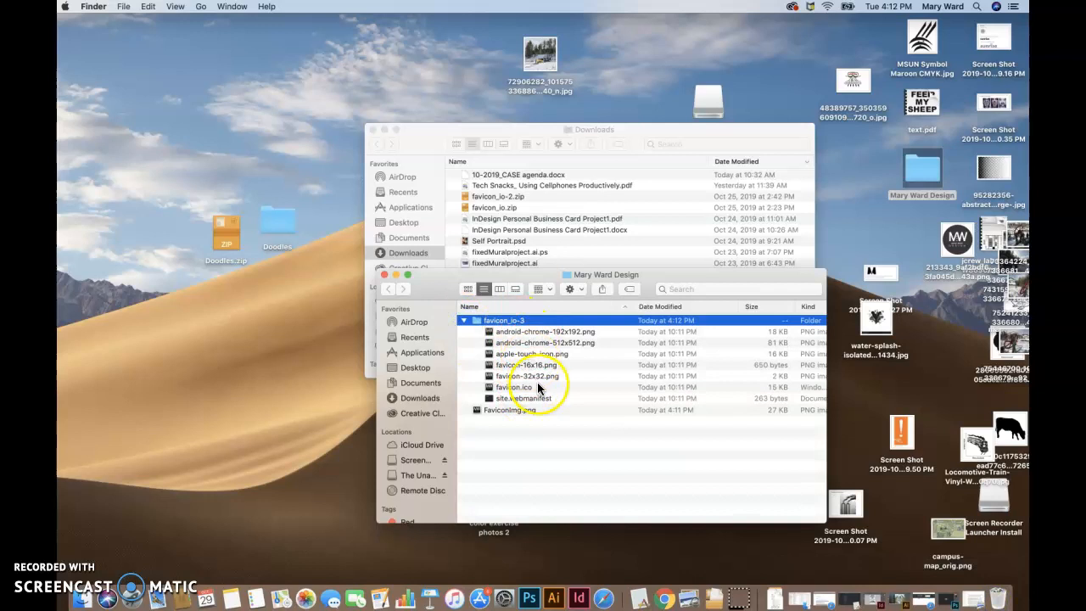
click(543, 342)
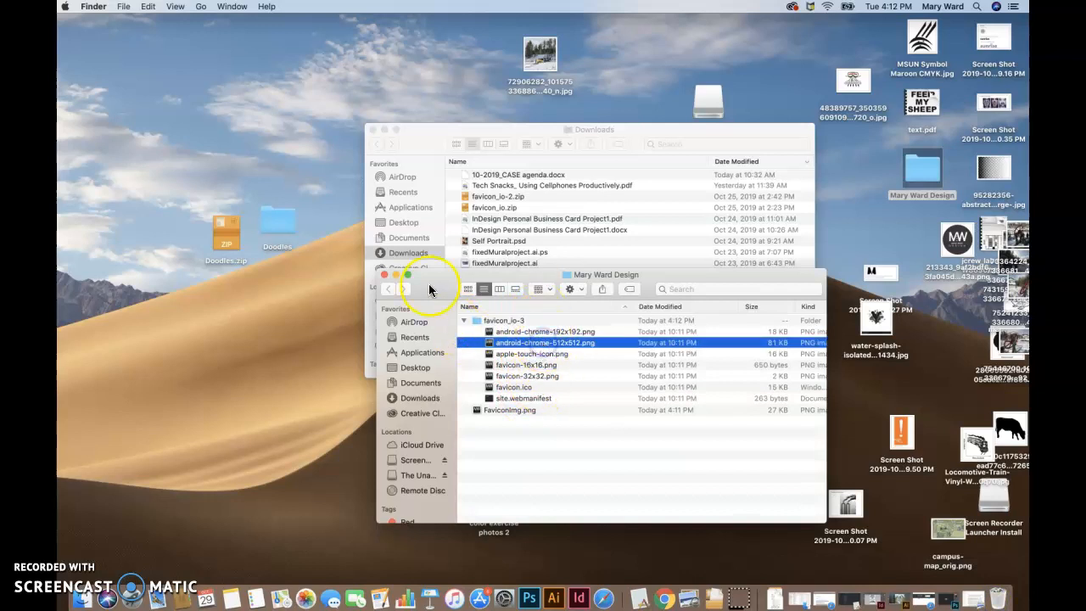
Step: Close the Downloads window and return to the WordPress Customizer in Safari, closing the leftover Comments page
click(371, 129)
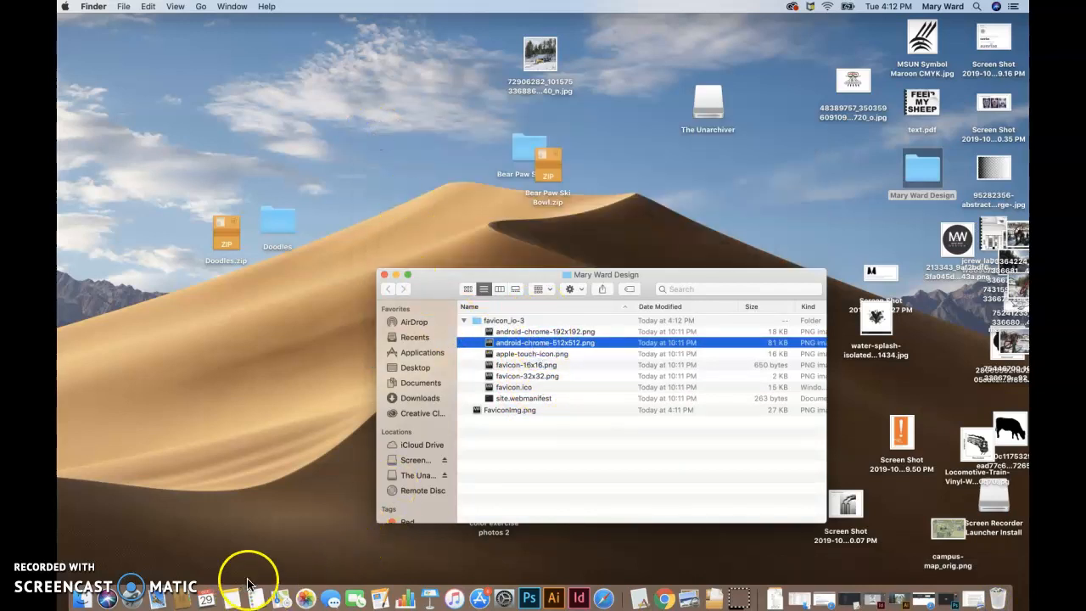
click(603, 598)
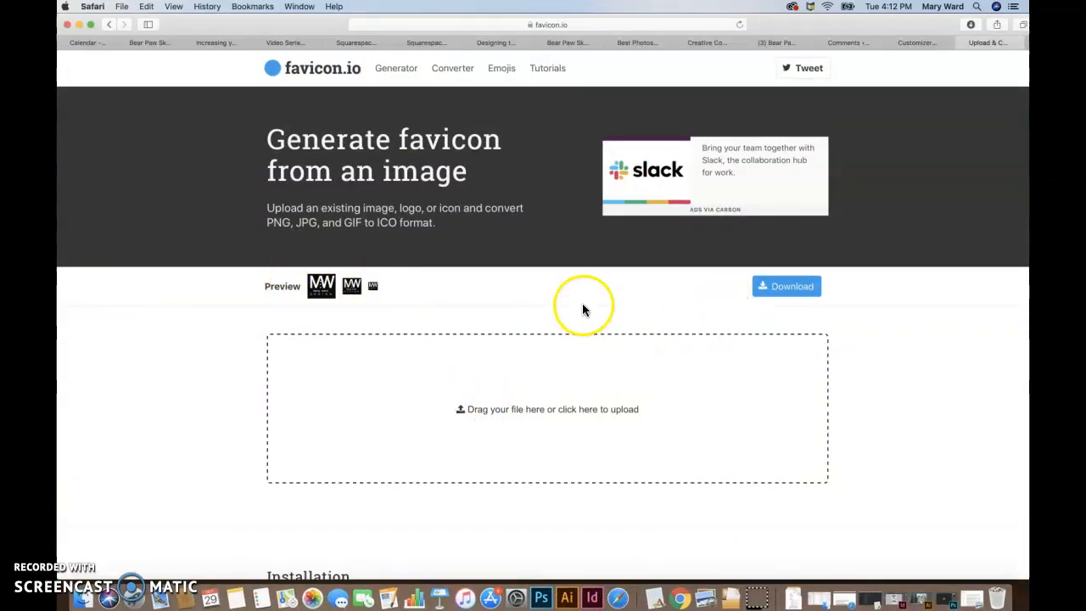
click(827, 45)
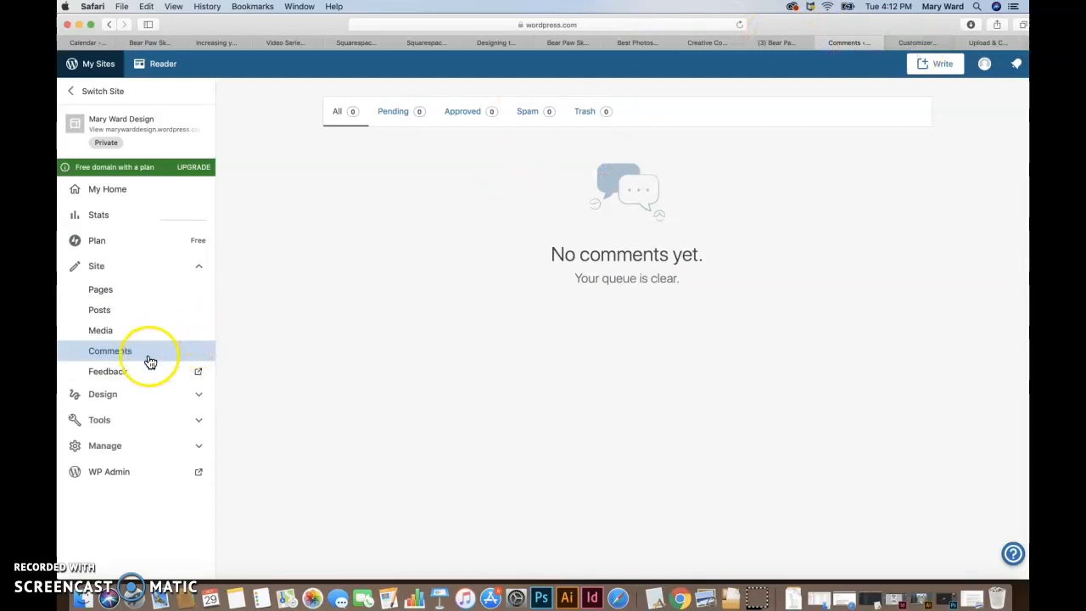
click(911, 44)
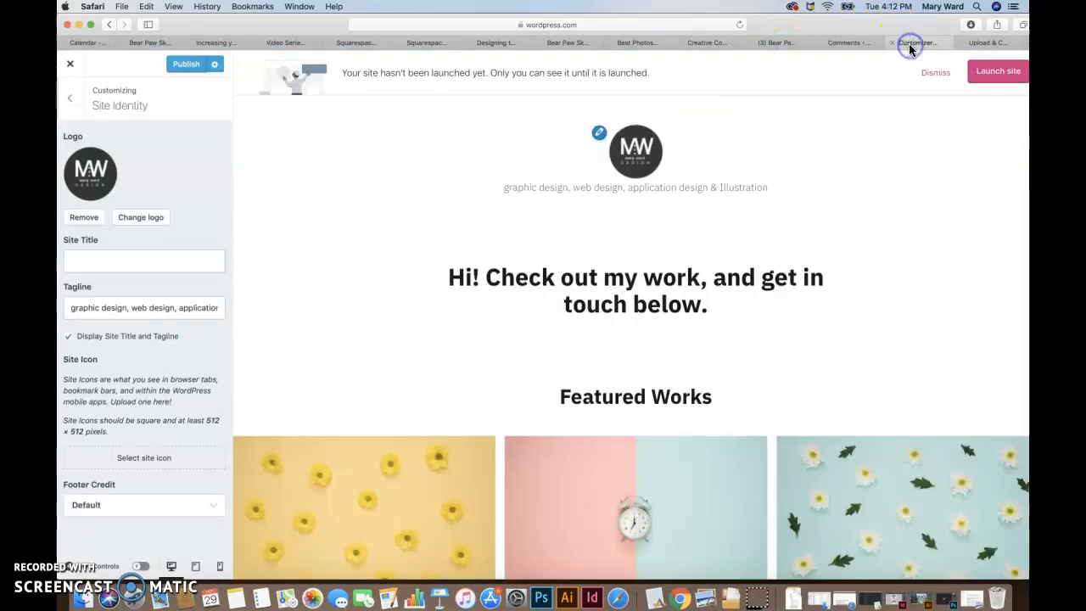
click(820, 43)
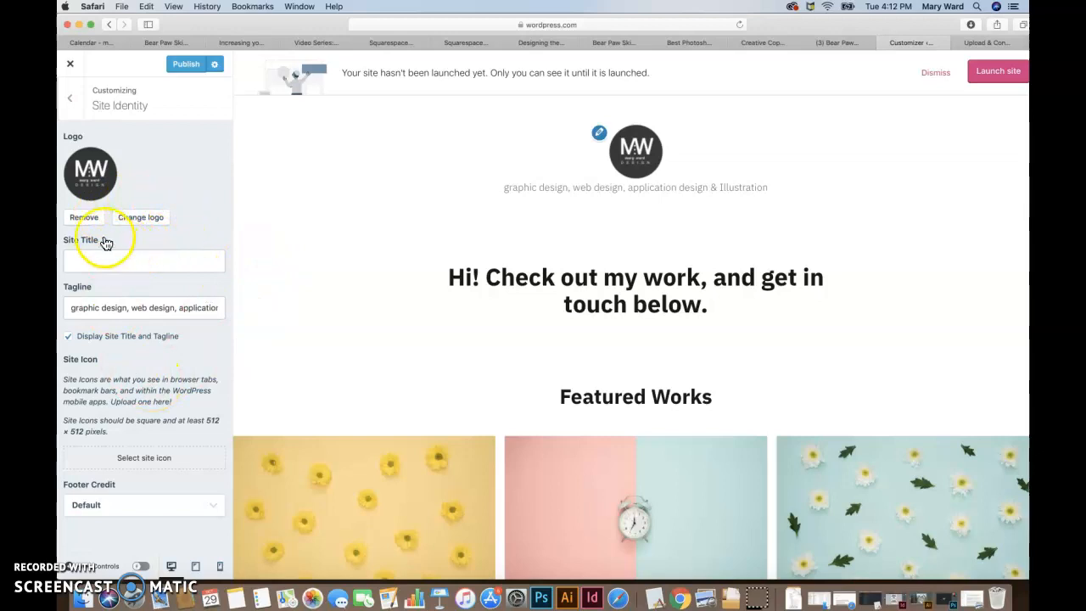
Step: Upload android-chrome-512x512.png from the favicon_io-3 folder as the image for the site icon
click(140, 460)
click(105, 108)
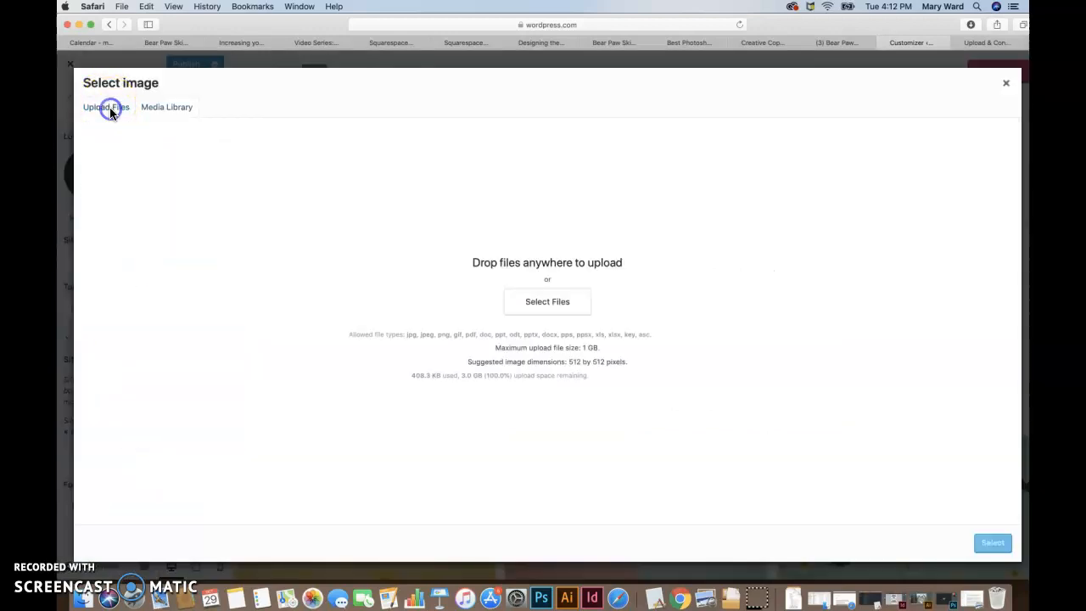
click(553, 301)
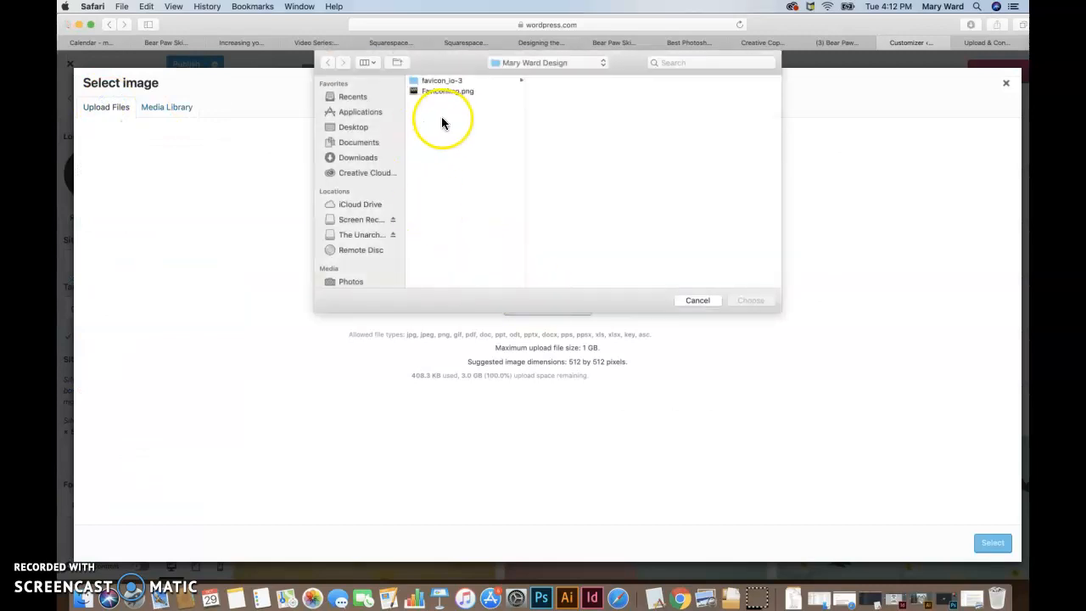
click(442, 82)
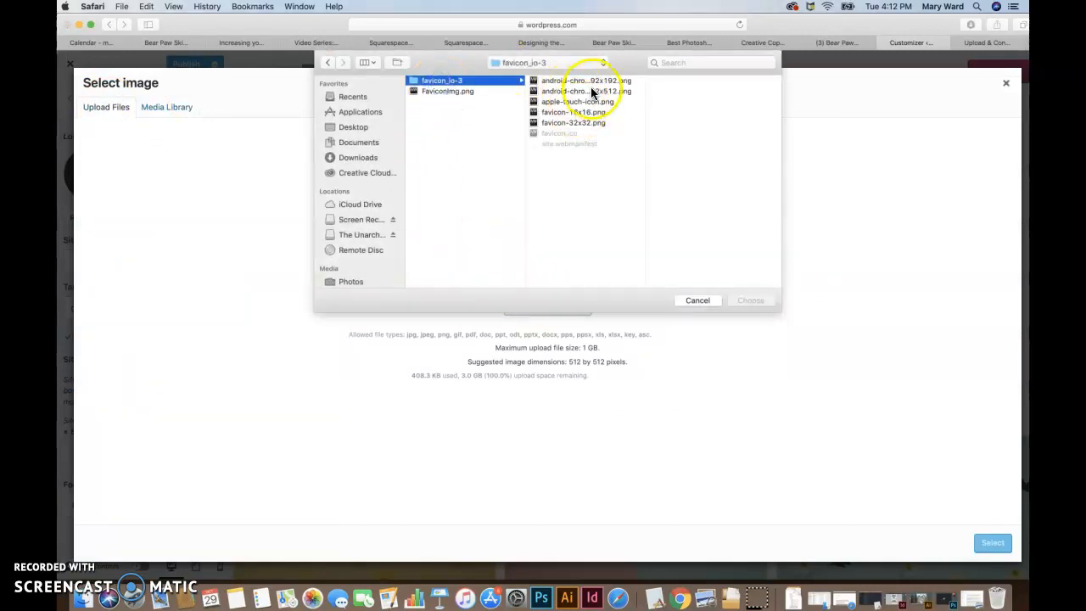
click(753, 299)
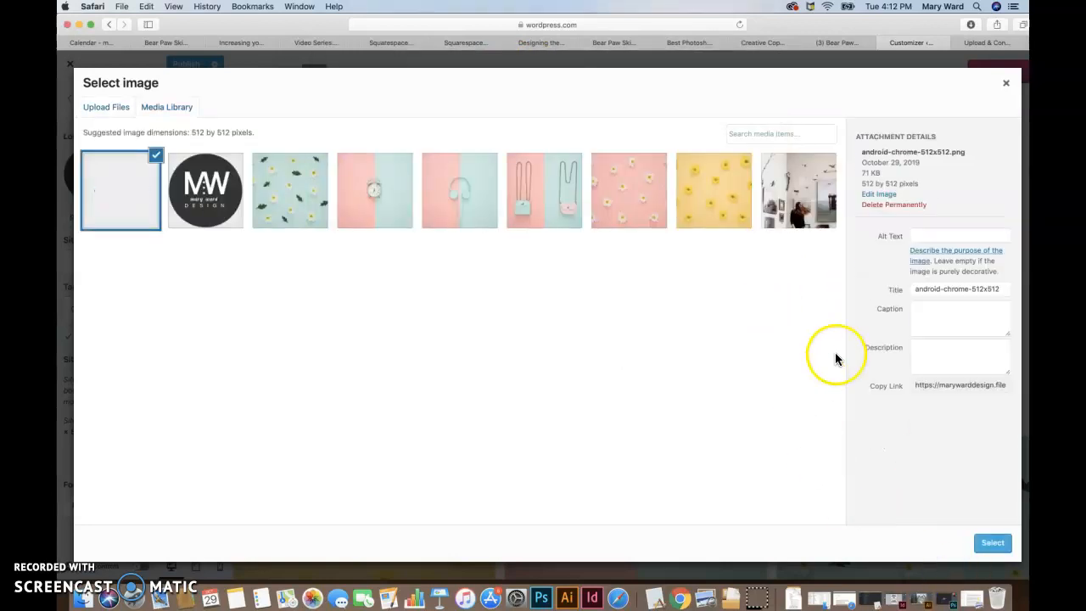
Step: Enter the business name followed by "Site Logo Favicon" as the image's alt text and start its description with the business name
click(939, 311)
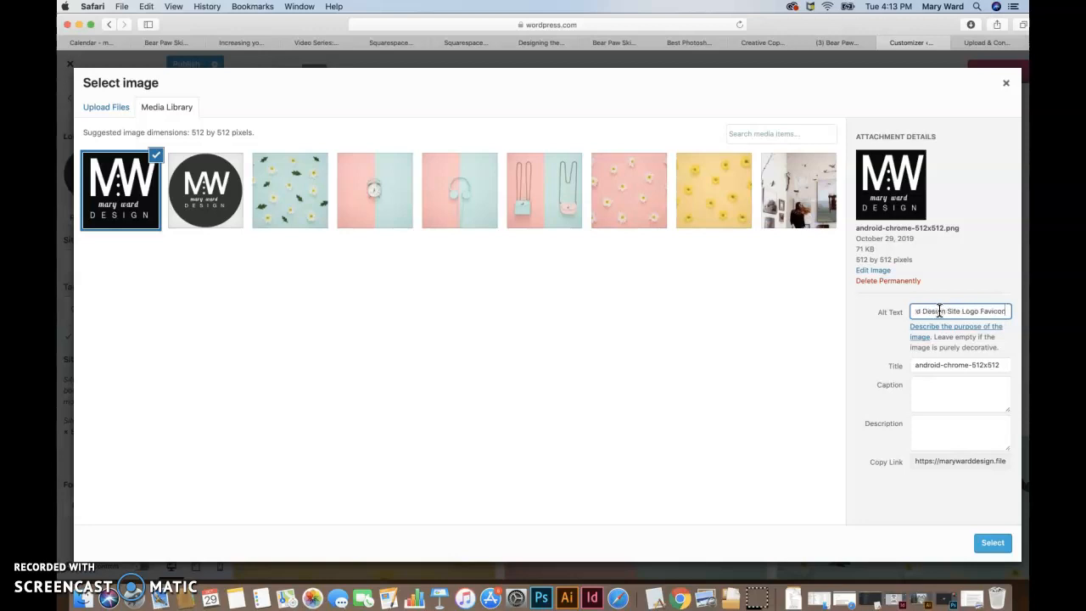
click(874, 332)
click(932, 431)
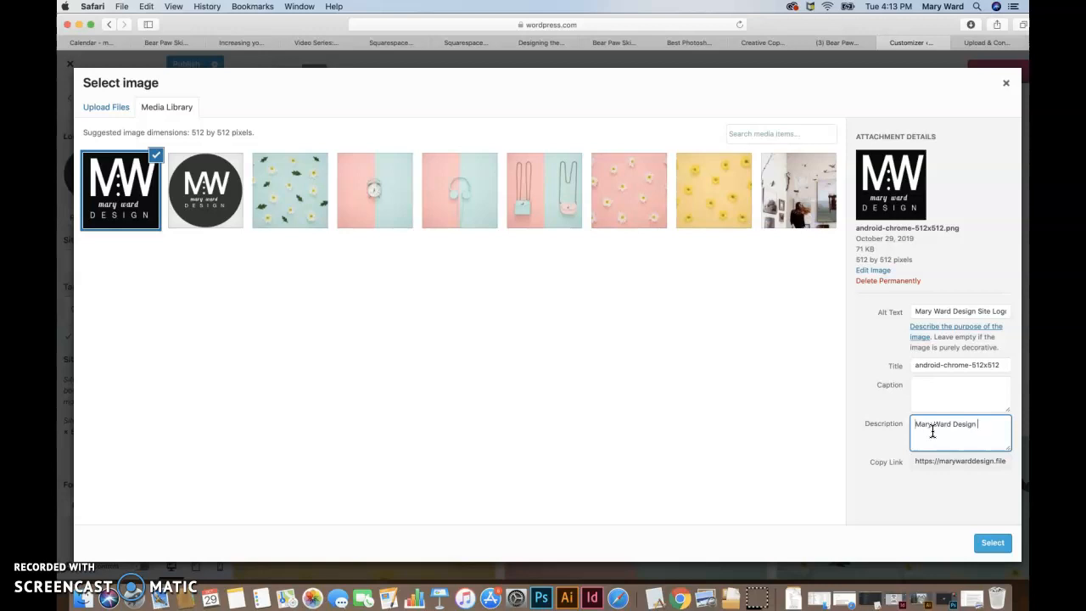
Step: Replace the image's title with the business name followed by "Logo"
click(969, 365)
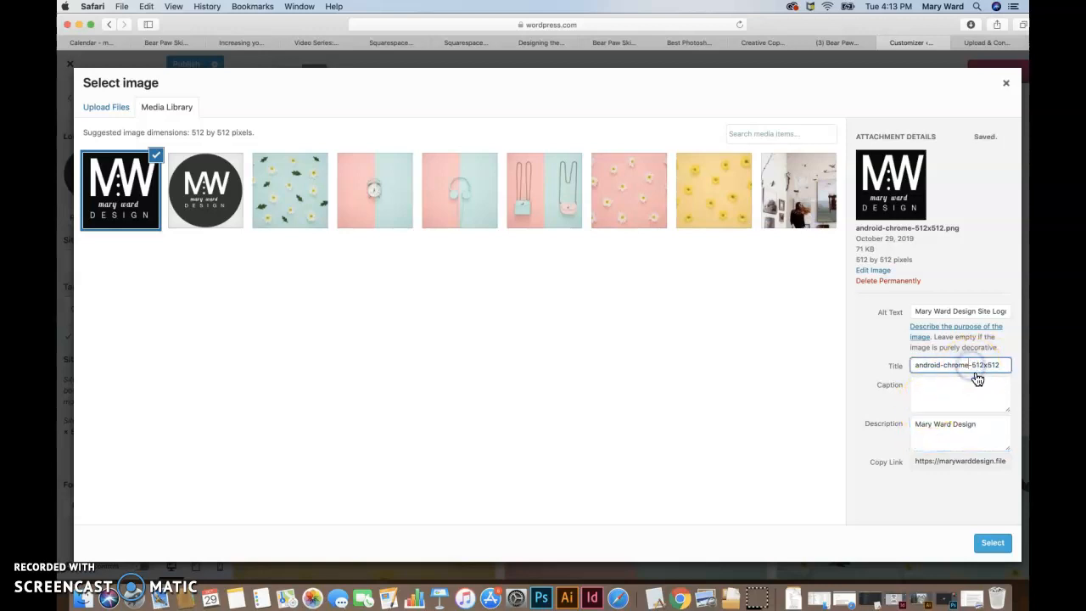
drag(969, 365, 842, 361)
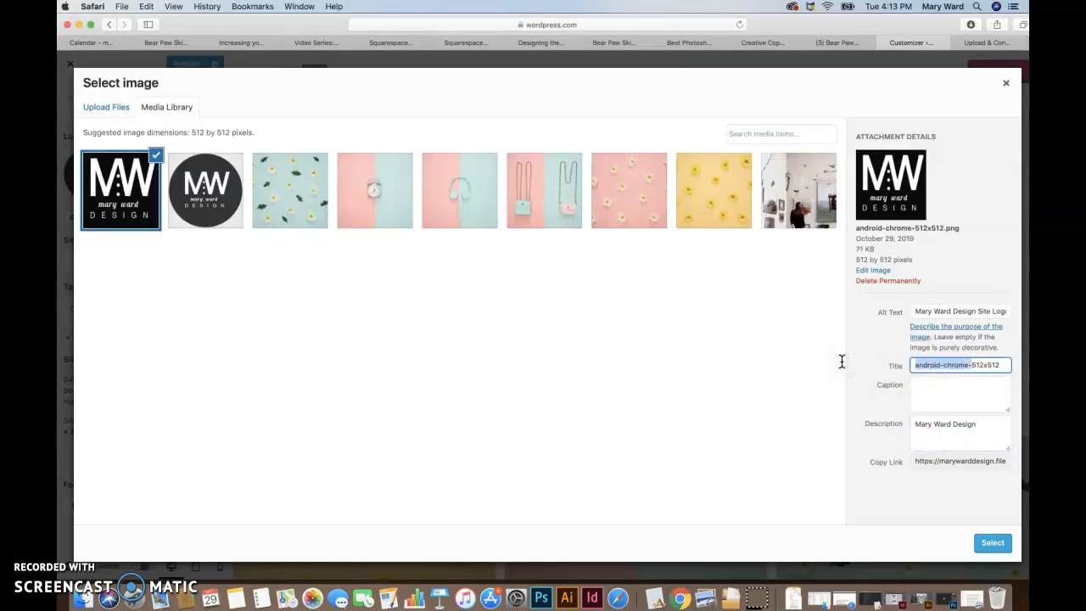
text(Mary Ward Design Logo)
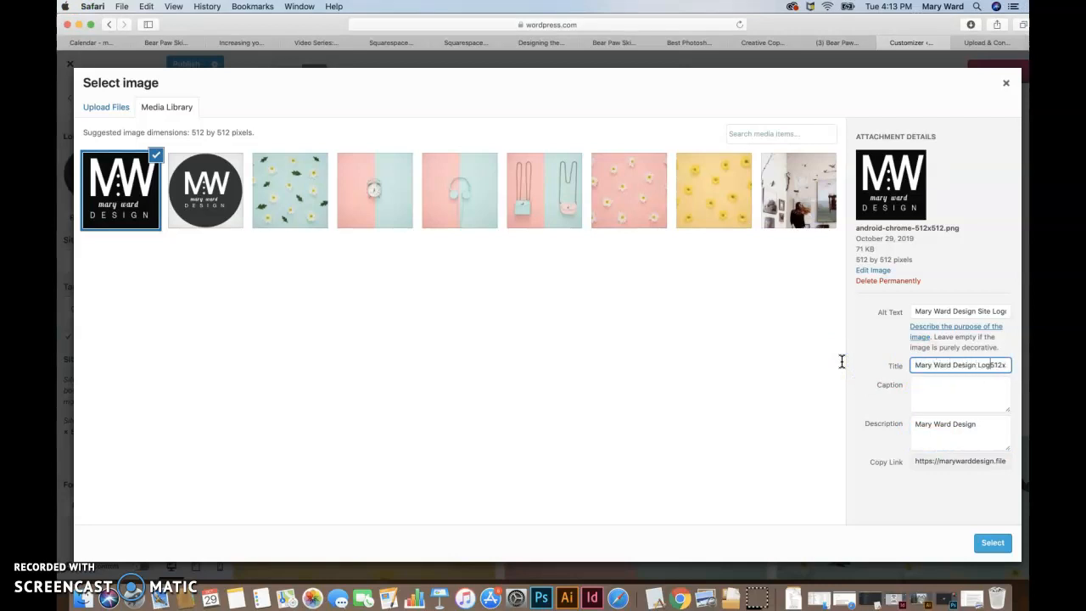
drag(998, 365, 1020, 366)
key(BackSpace)
Step: Complete the image's description with "Logo" after the business name and apply the image as the site icon
click(962, 424)
click(989, 424)
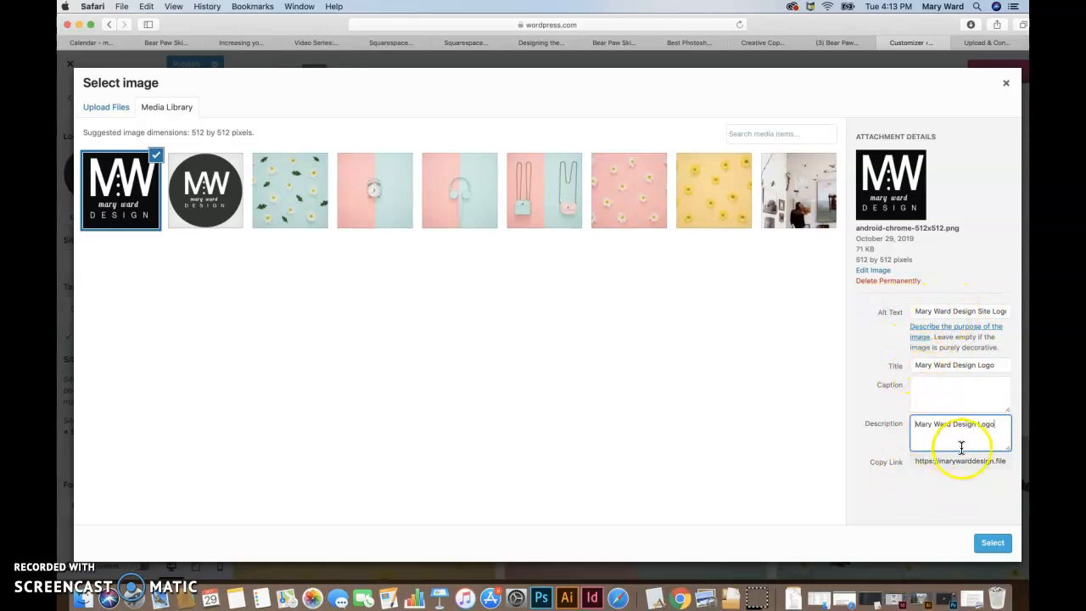
click(990, 542)
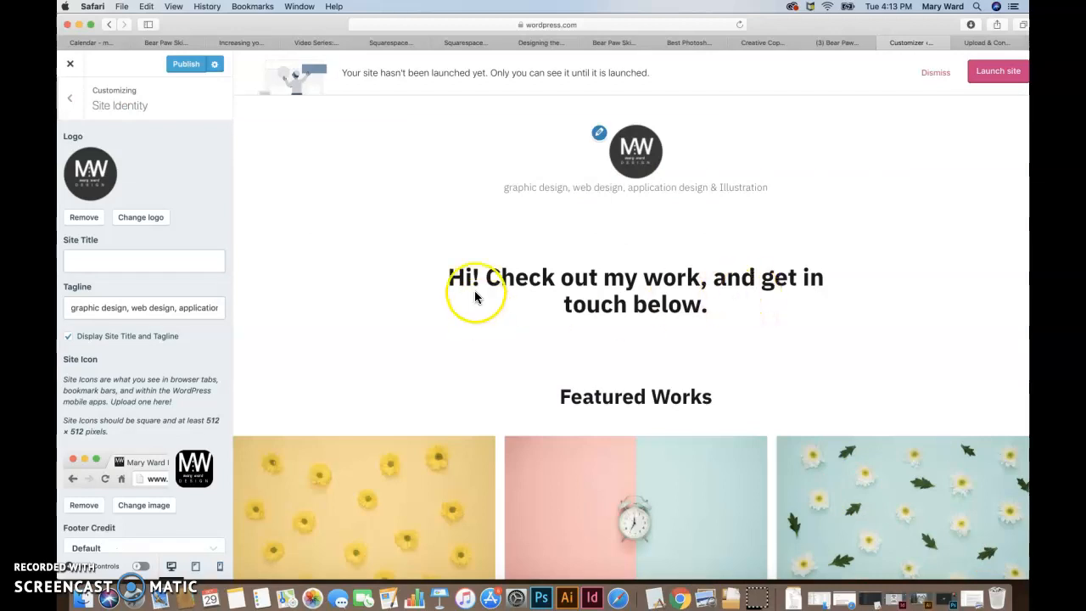
Step: Replace the round site logo with the square android-chrome-512x512.png from the media library, extending the crop to the full image
click(88, 218)
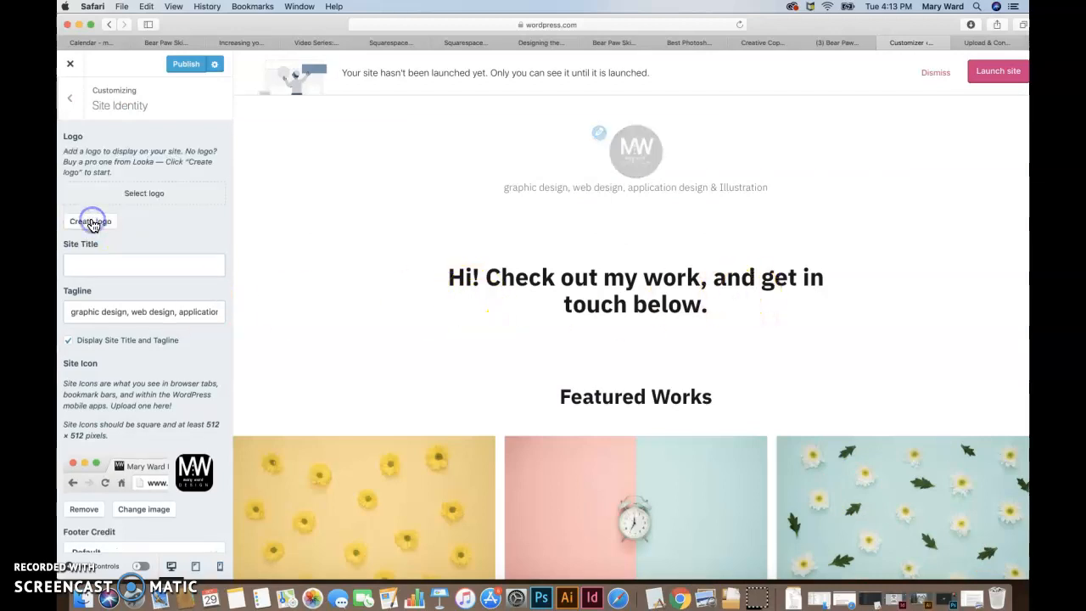
click(150, 194)
click(131, 198)
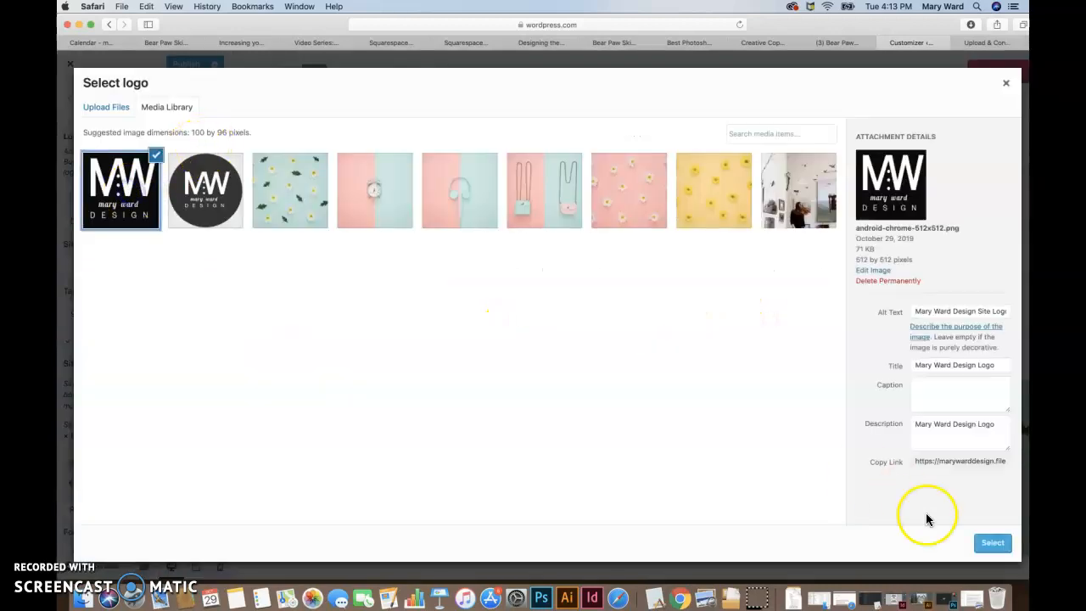
click(994, 542)
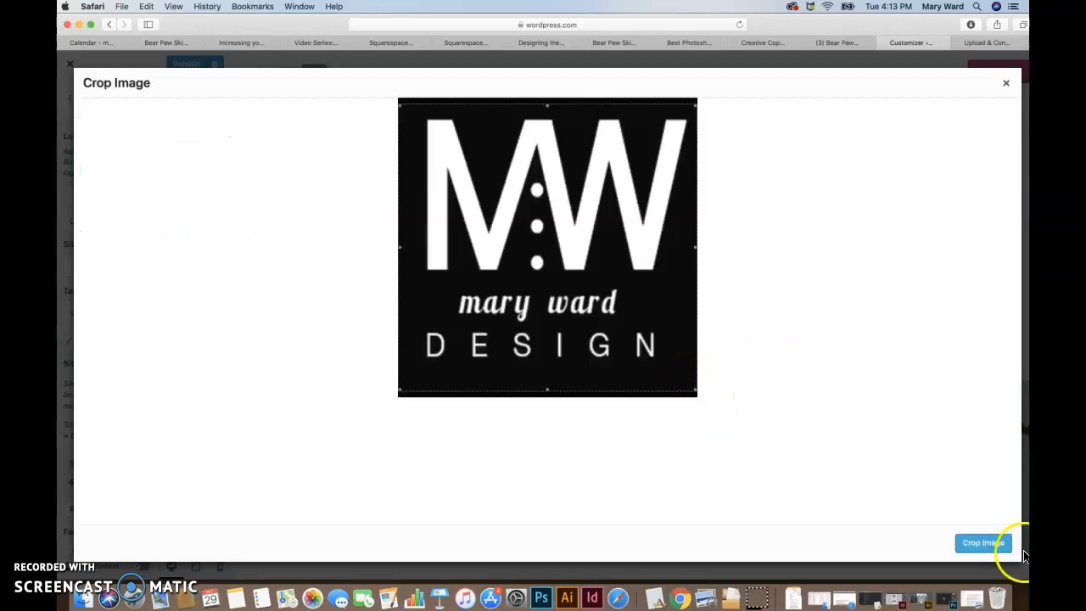
drag(549, 103, 550, 95)
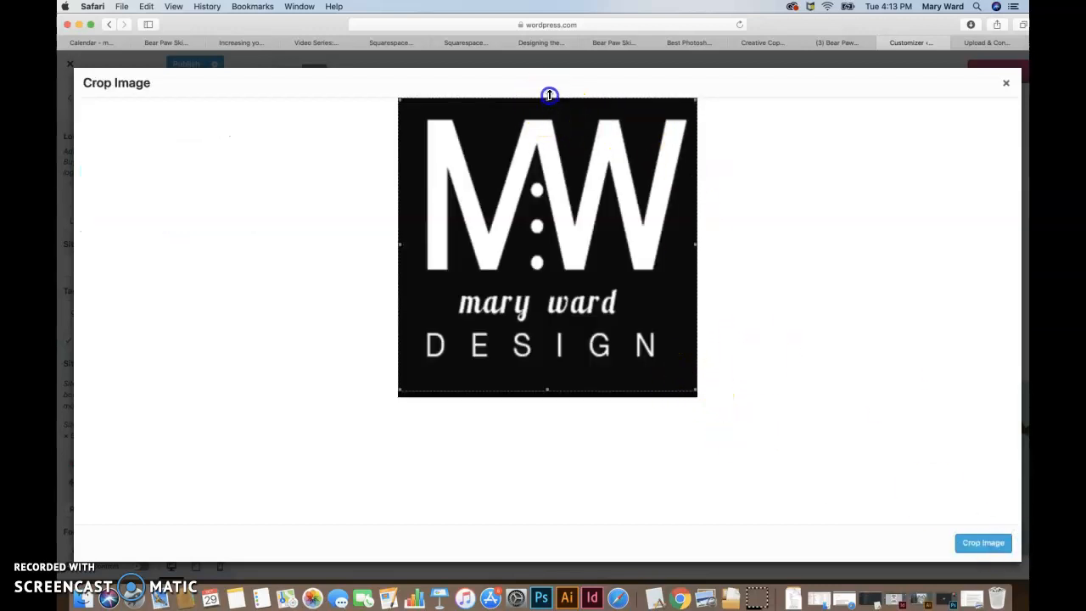
drag(548, 385, 547, 401)
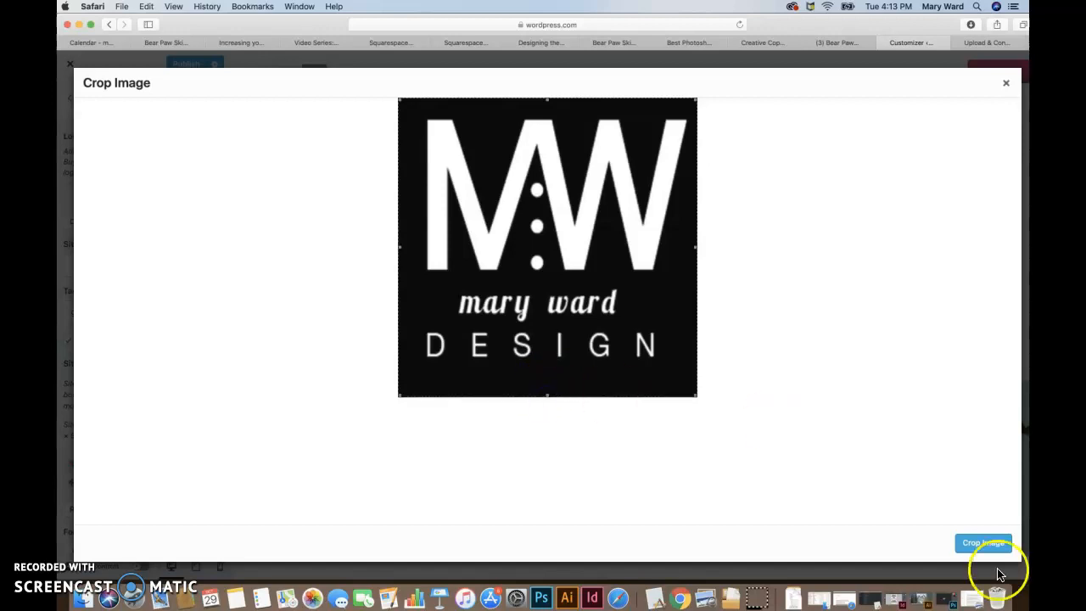
click(983, 544)
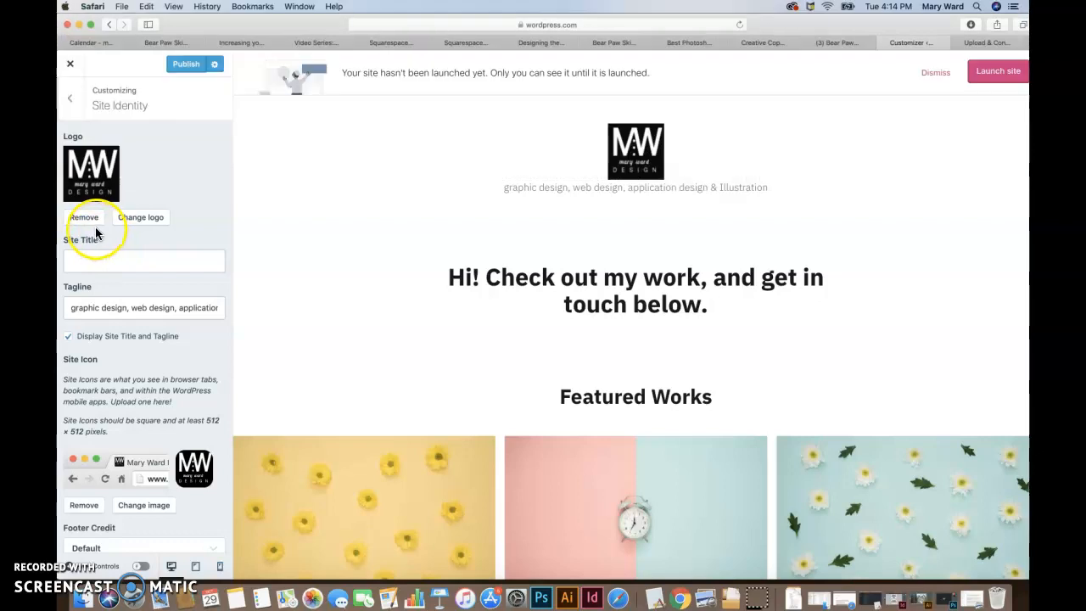
Step: Start changing the site logo and upload FaviconImg.png from the business folder on the Desktop
click(139, 217)
click(116, 107)
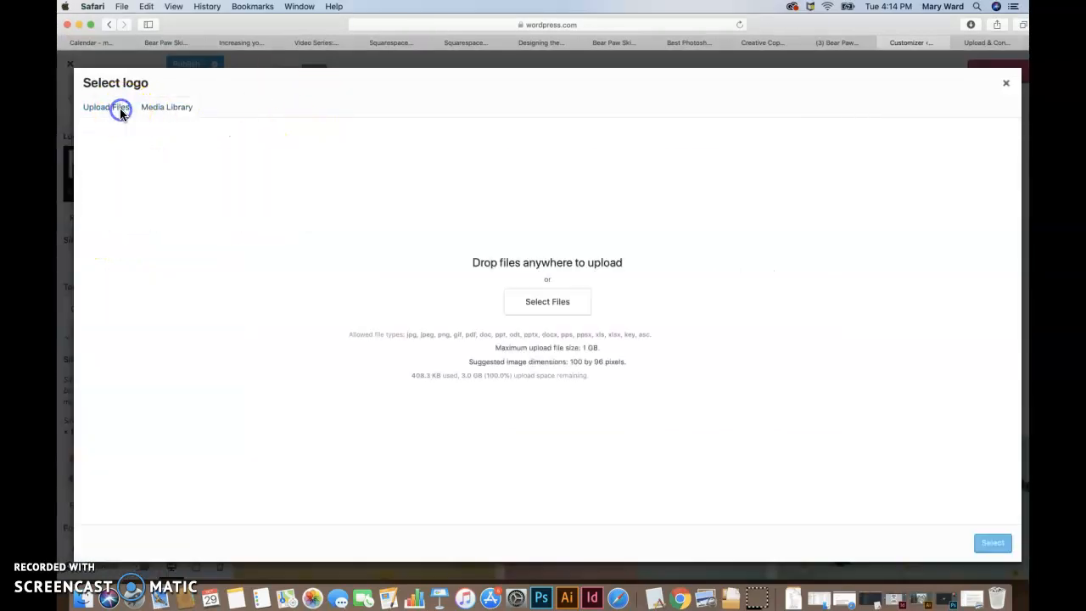
click(541, 304)
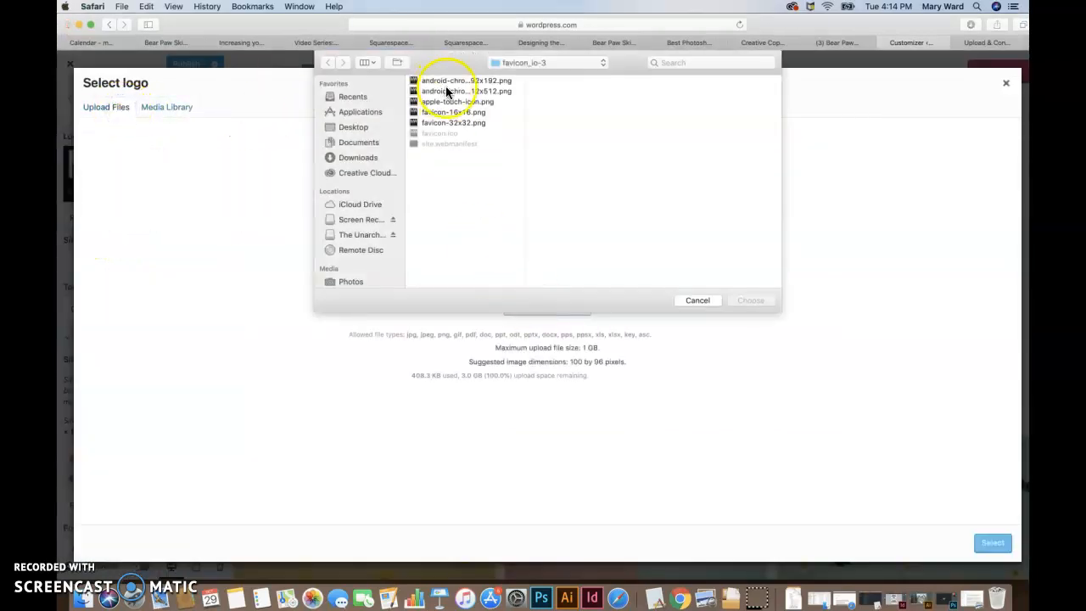
click(557, 65)
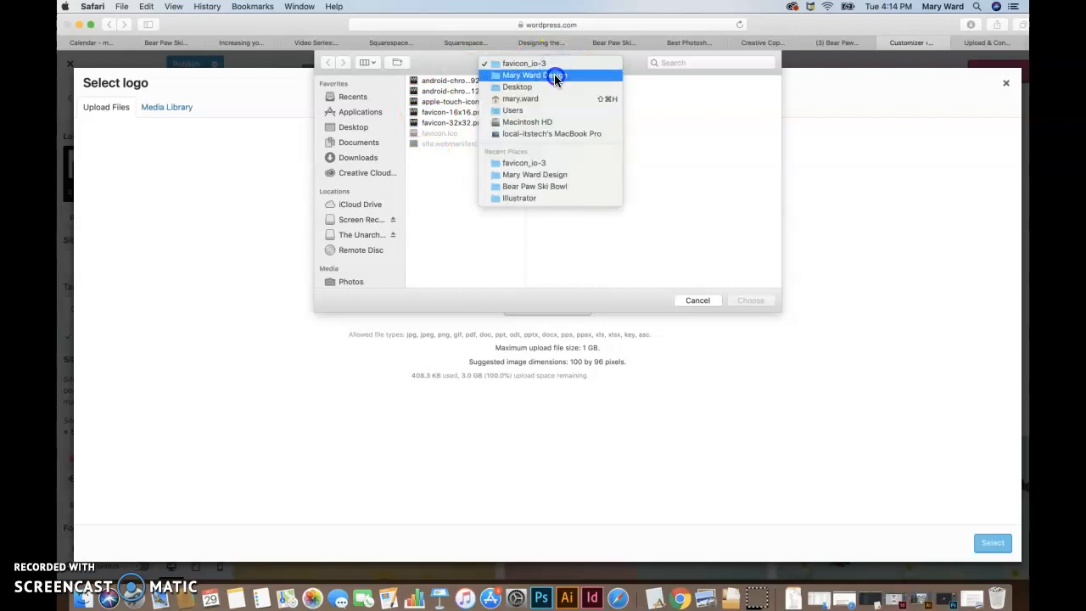
click(554, 74)
click(558, 92)
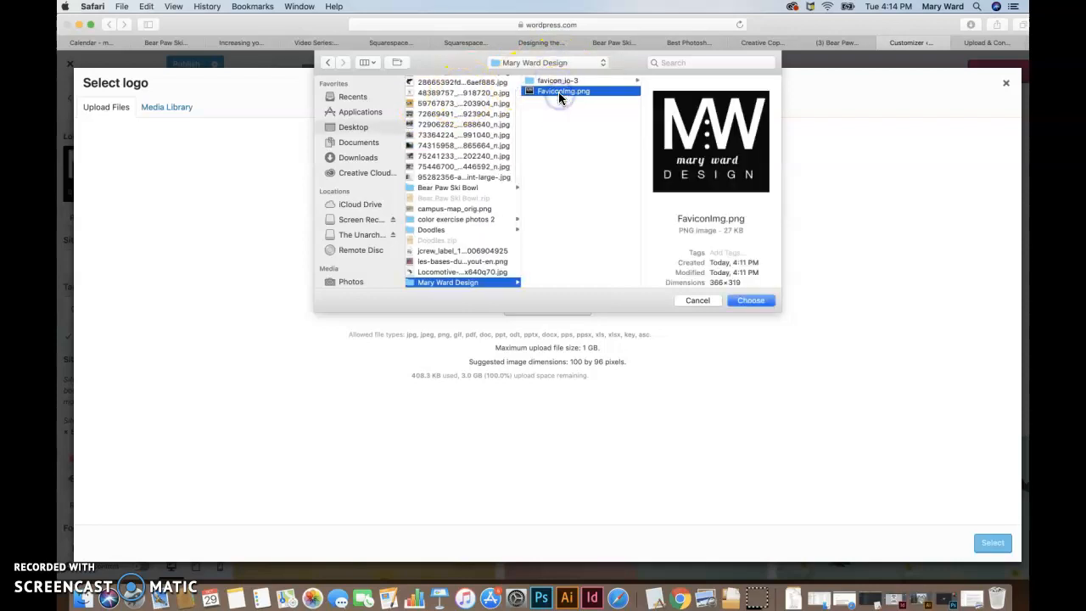
click(754, 300)
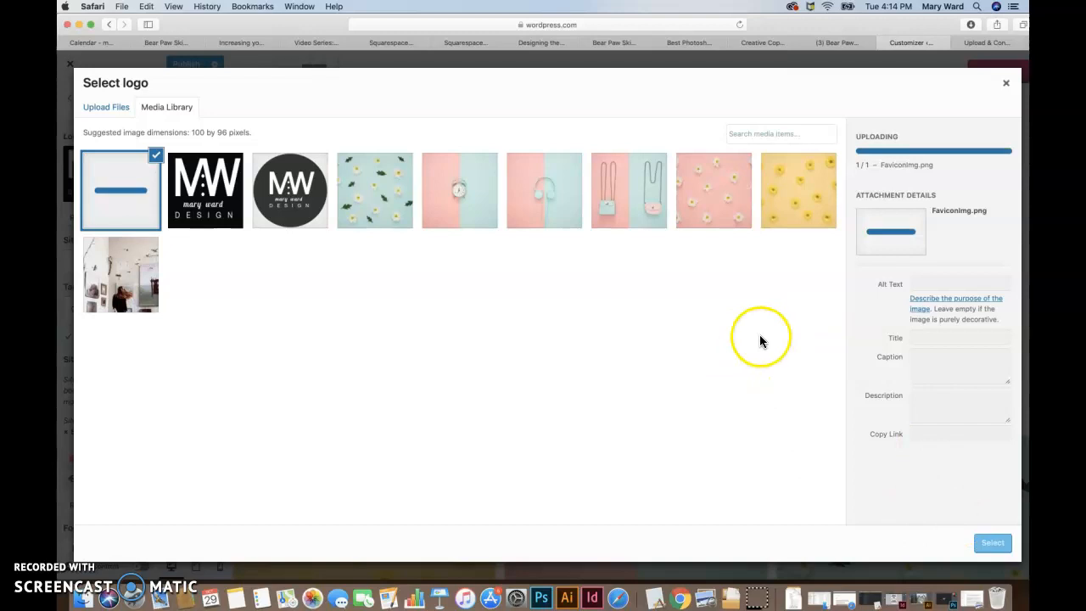